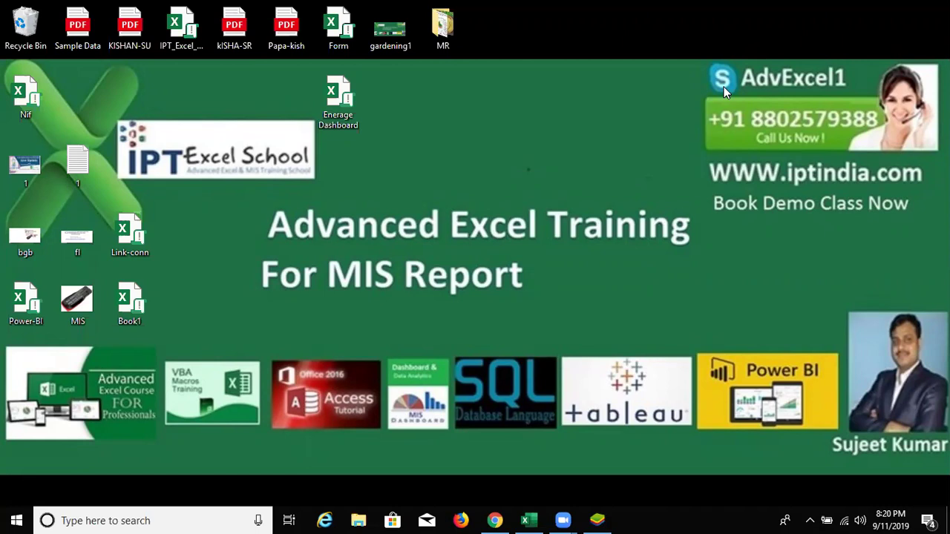
# - Restore the Book1 workbook with the employee table from the taskbar
pyautogui.click(529, 518)
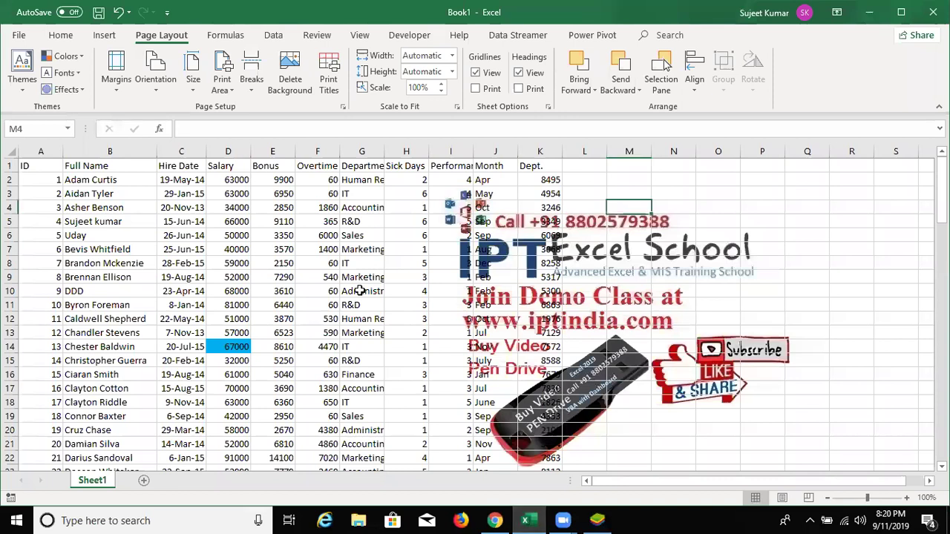
# - Select Department cell G10, show the Home commands, and jump toward the Salary column's top
pyautogui.click(359, 291)
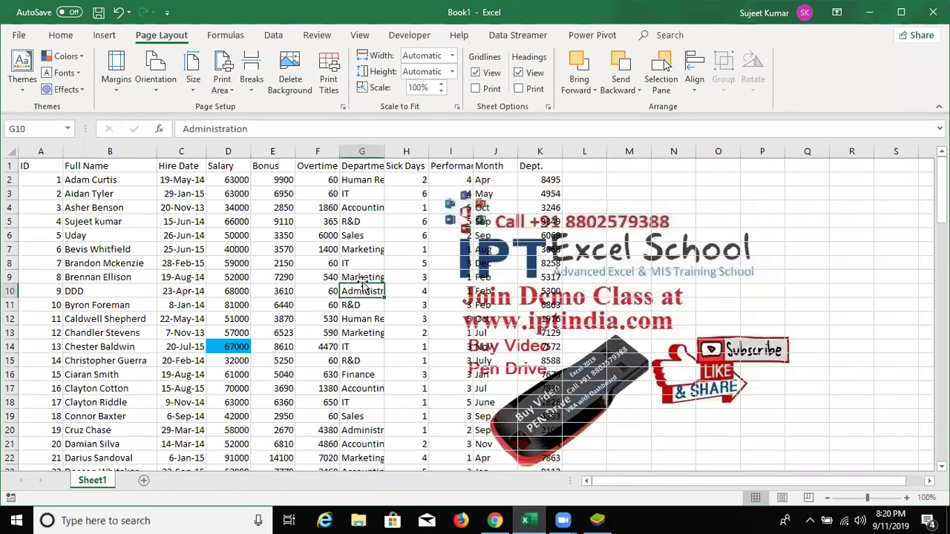
pyautogui.click(60, 36)
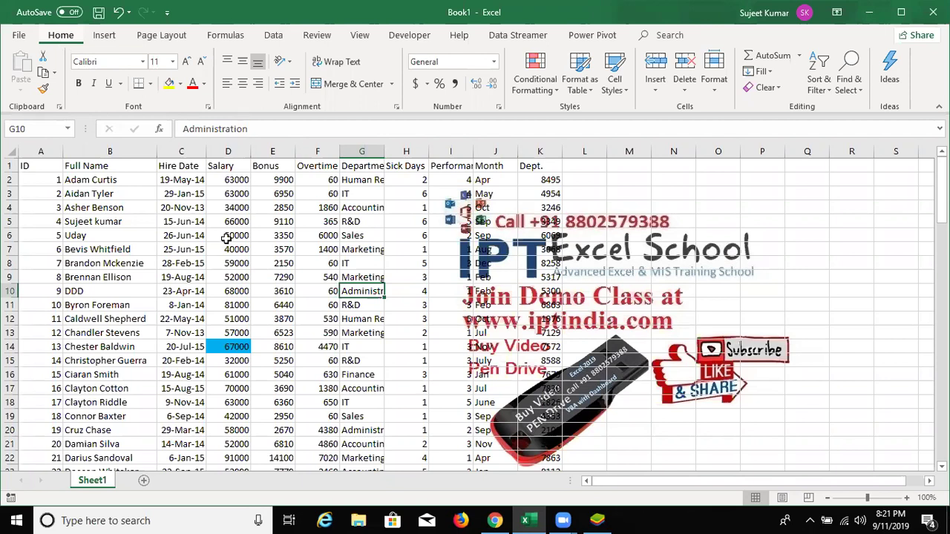
pyautogui.hotkey('ctrl', 'Home')
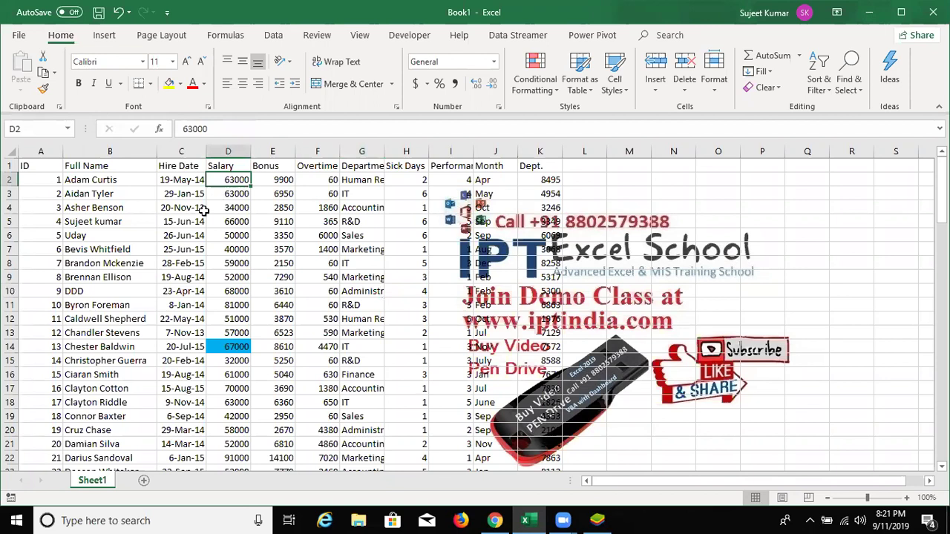
# - Open Sort & Filter, dismiss it, and select the table's header row
pyautogui.click(829, 94)
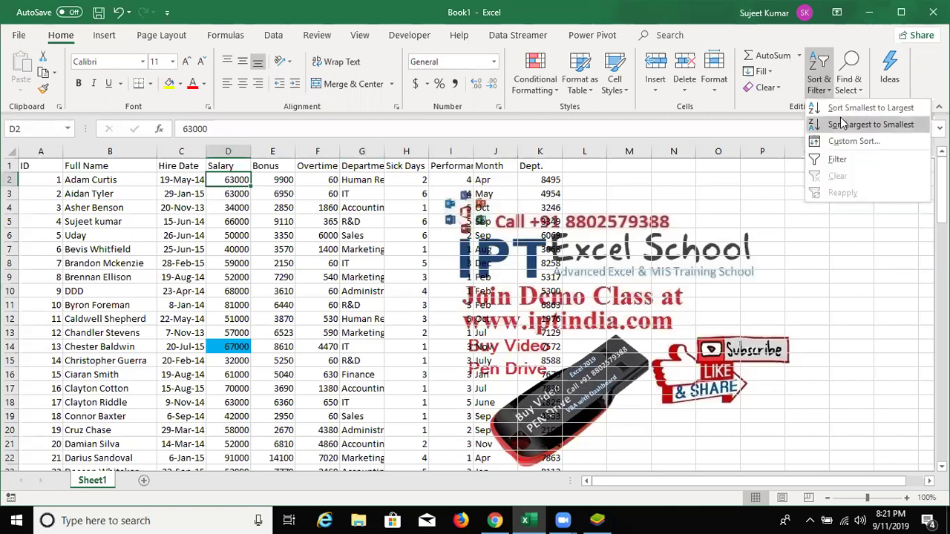
pyautogui.press('Escape')
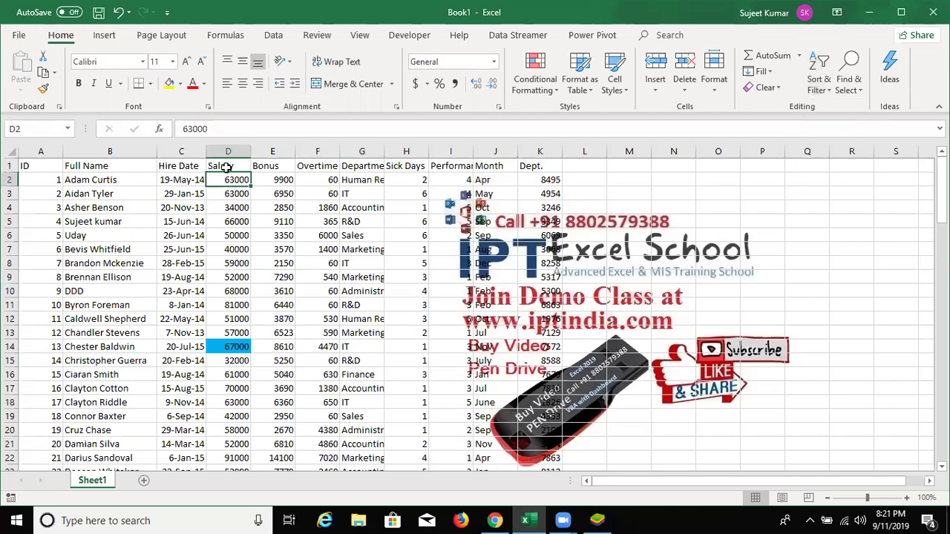
pyautogui.moveTo(77, 167)
pyautogui.mouseDown()
pyautogui.moveTo(536, 222)
pyautogui.moveTo(532, 232)
pyautogui.mouseUp()
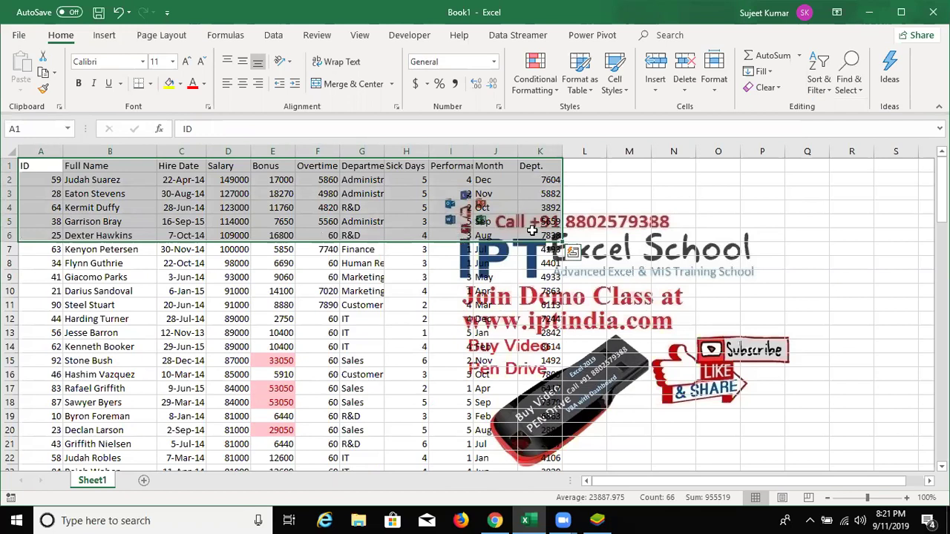
# - Insert a blank row at row 14 and select it across the table
pyautogui.click(367, 211)
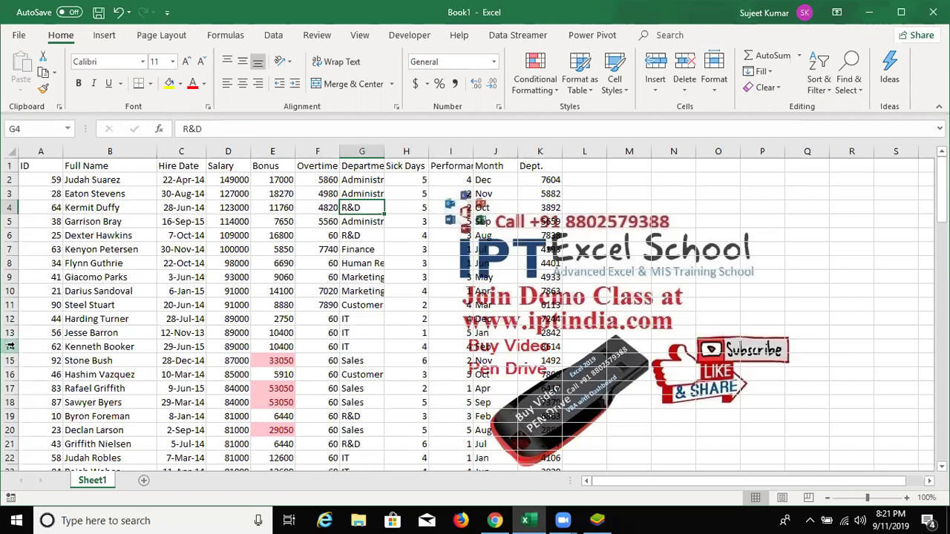
pyautogui.click(10, 347)
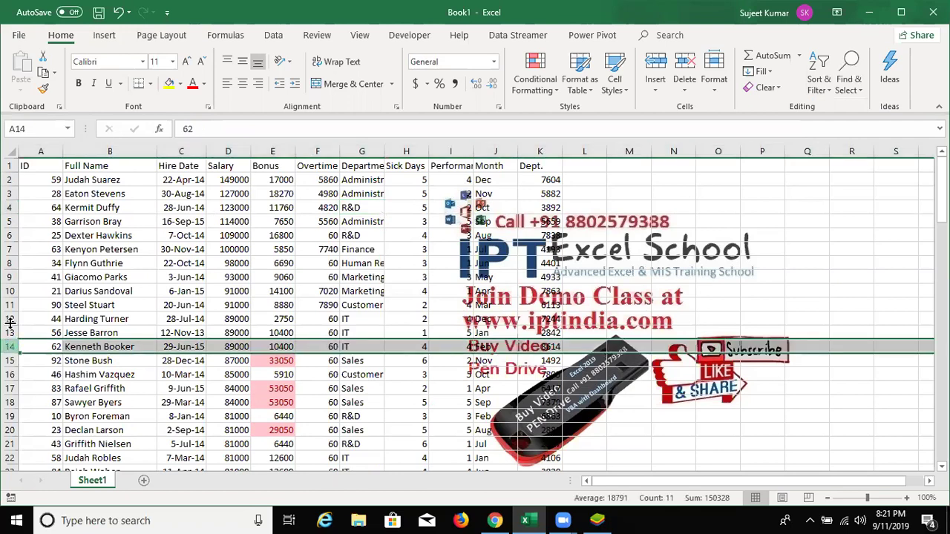
pyautogui.hotkey('ctrl', 'shift', '=')
pyautogui.click(108, 407)
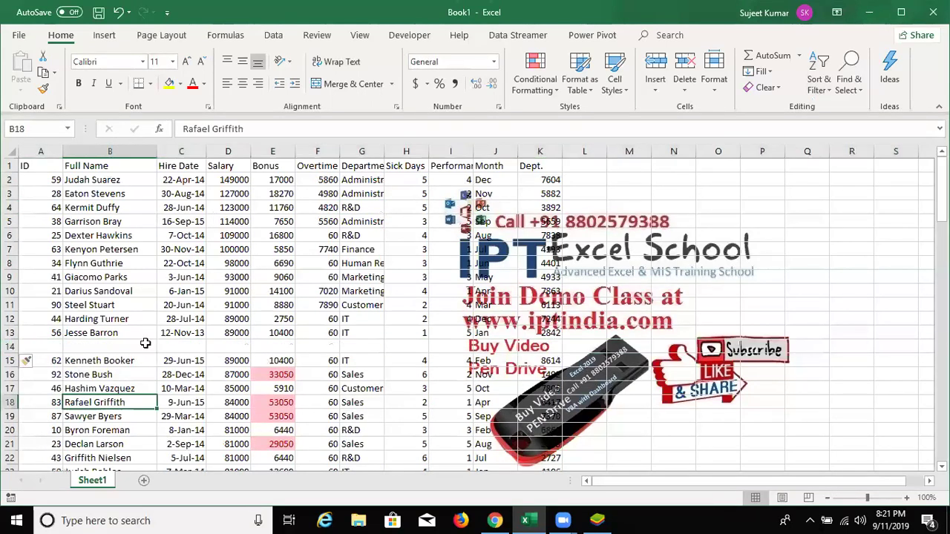
pyautogui.moveTo(30, 347); pyautogui.dragTo(549, 361)
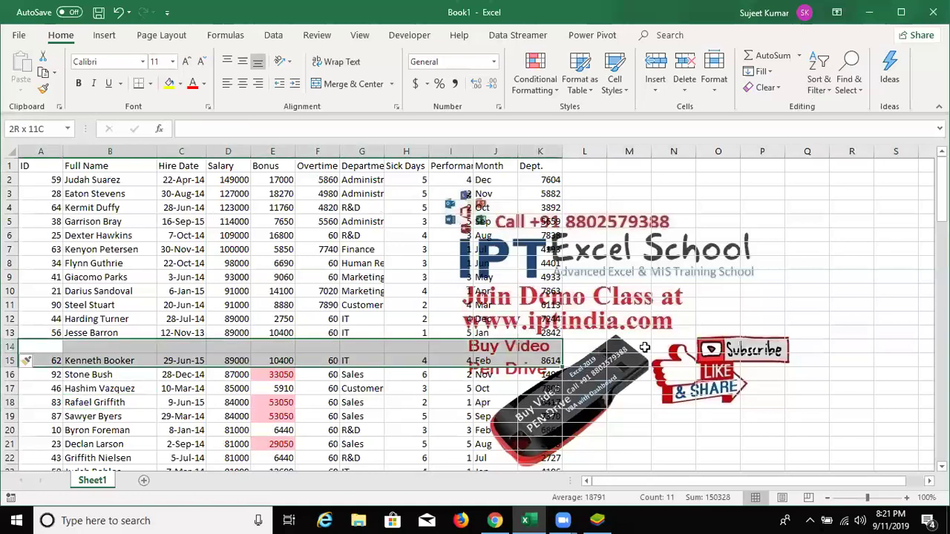
pyautogui.moveTo(644, 347); pyautogui.dragTo(426, 347)
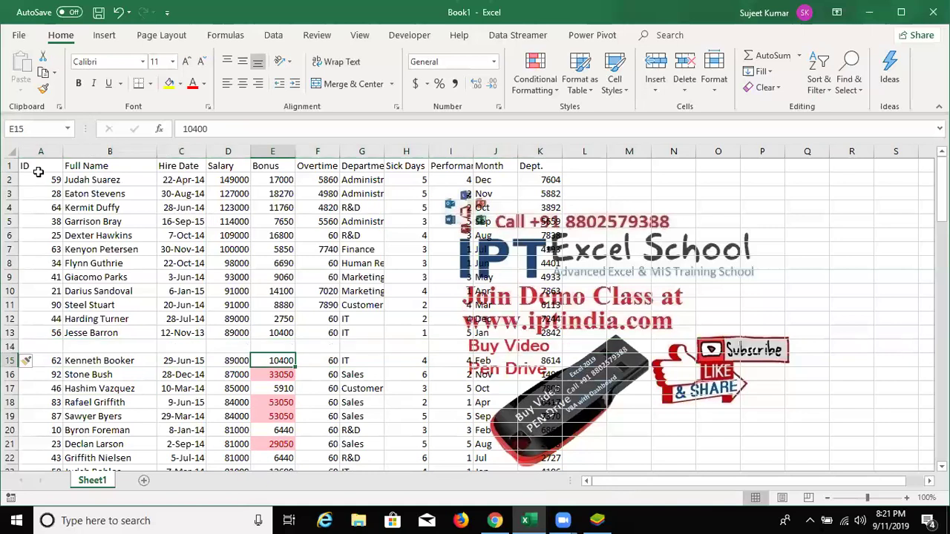
# - Select the whole table block, then return to cell A1
pyautogui.moveTo(41, 165); pyautogui.dragTo(540, 458)
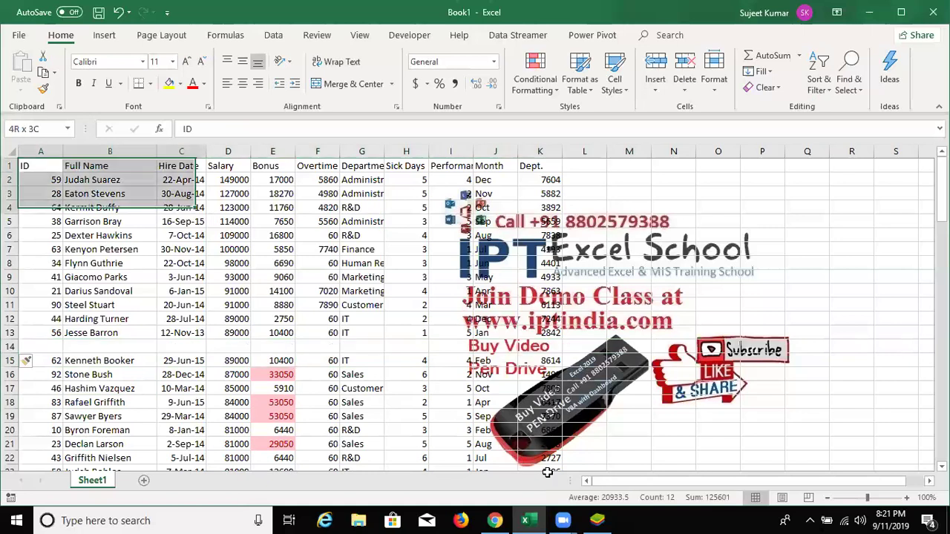
pyautogui.moveTo(454, 414); pyautogui.dragTo(442, 412)
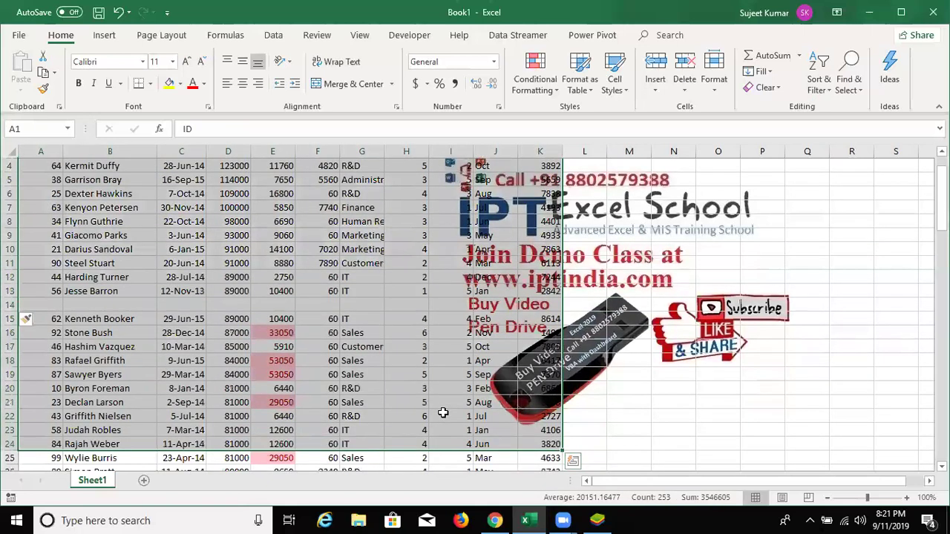
pyautogui.scroll(1, 443, 412)
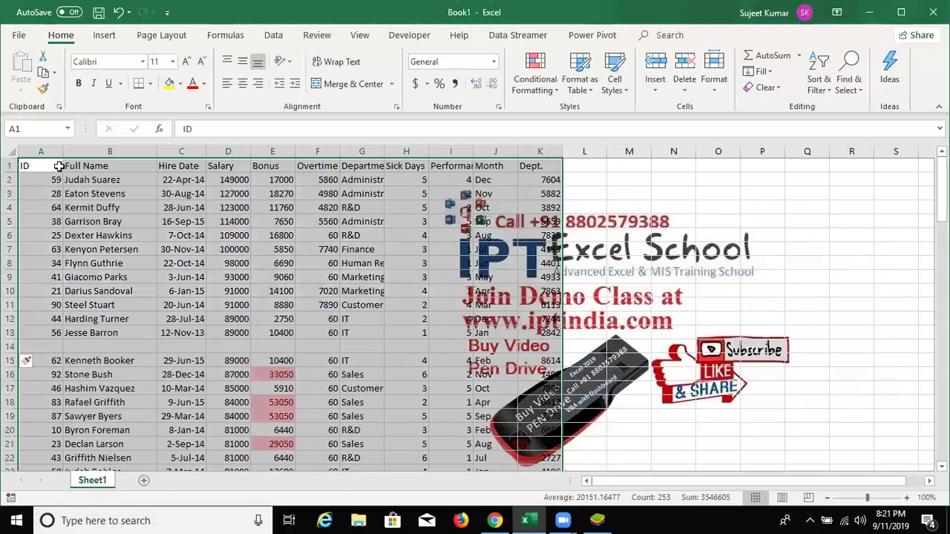
pyautogui.click(58, 169)
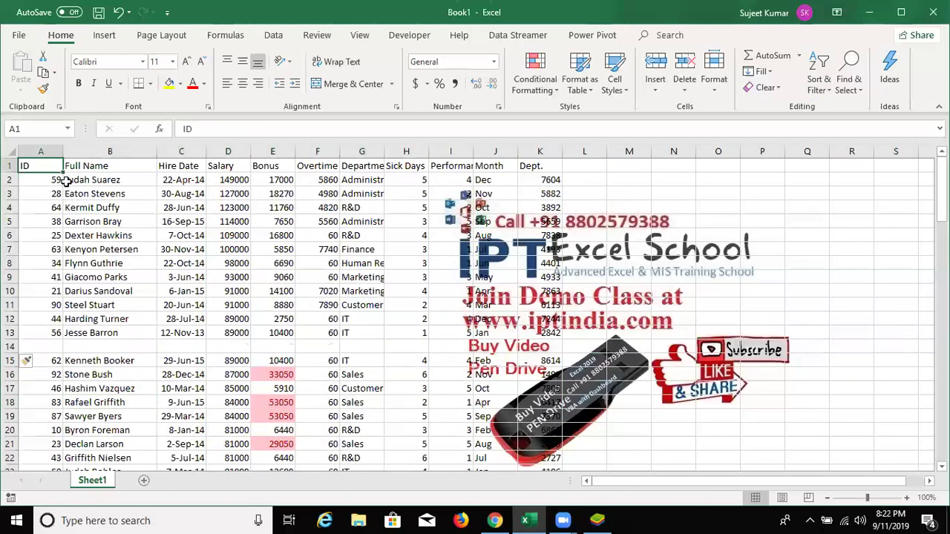
# - Test Ctrl+A and Shift+arrow range selections around the blank row, ending on D15
pyautogui.hotkey('ctrl', 'a')
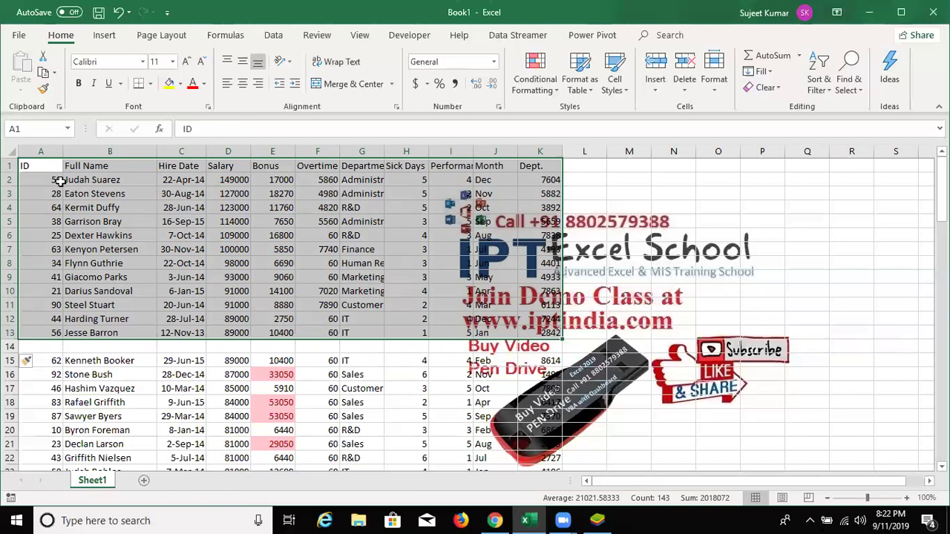
pyautogui.hotkey('shift', 'Up')
pyautogui.hotkey('shift', 'Up')
pyautogui.hotkey('shift', 'Up')
pyautogui.hotkey('shift', 'Left')
pyautogui.hotkey('shift', 'Left')
pyautogui.hotkey('shift', 'Left')
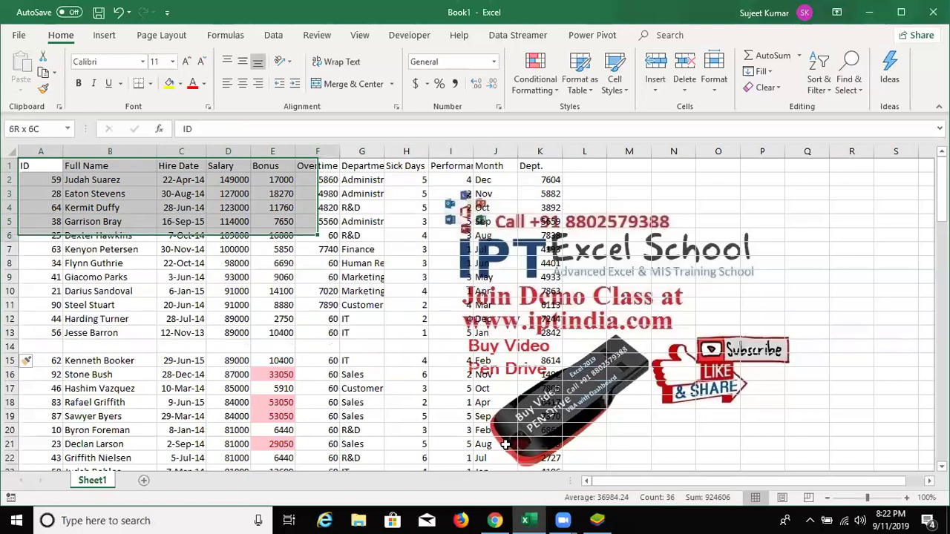
pyautogui.hotkey('shift', 'Down')
pyautogui.hotkey('shift', 'Down')
pyautogui.hotkey('shift', 'Down')
pyautogui.hotkey('shift', 'Right')
pyautogui.hotkey('shift', 'Right')
pyautogui.hotkey('shift', 'Right')
pyautogui.hotkey('shift', 'Down')
pyautogui.hotkey('shift', 'Right')
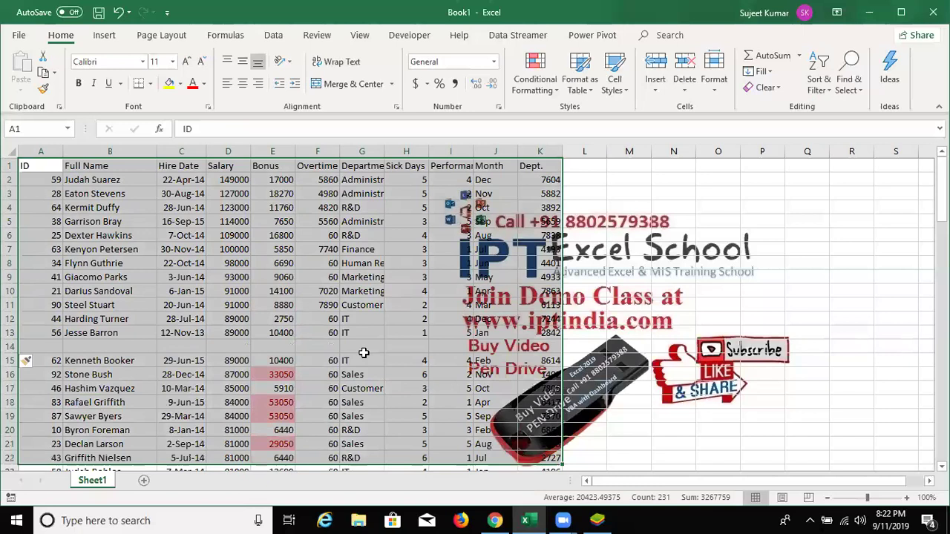
pyautogui.click(211, 360)
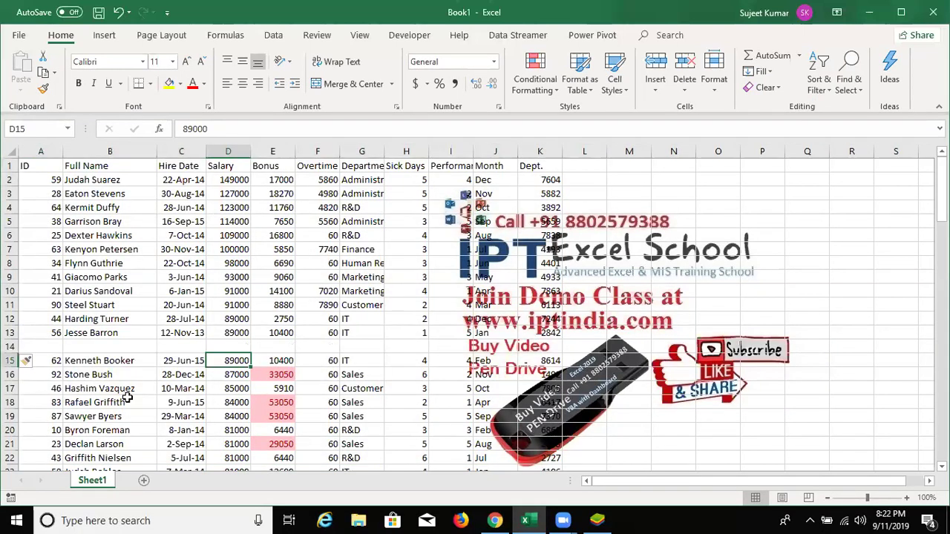
# - Select the empty row 14 and delete it with Ctrl+Minus
pyautogui.press('Up')
pyautogui.hotkey('shift', 'space')
pyautogui.hotkey('ctrl', '-')
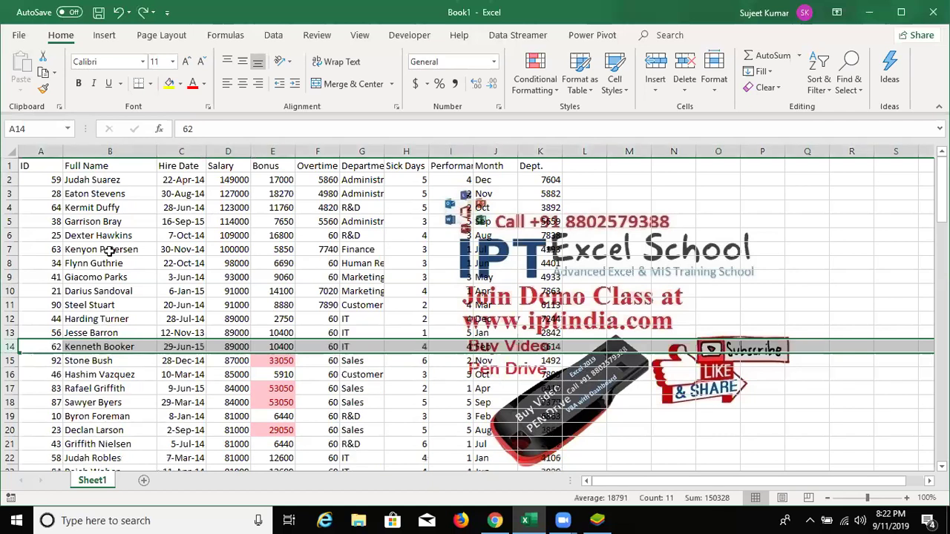
# - Check values in rows 7, 9 and 4, then jump up to the Salary heading
pyautogui.click(109, 251)
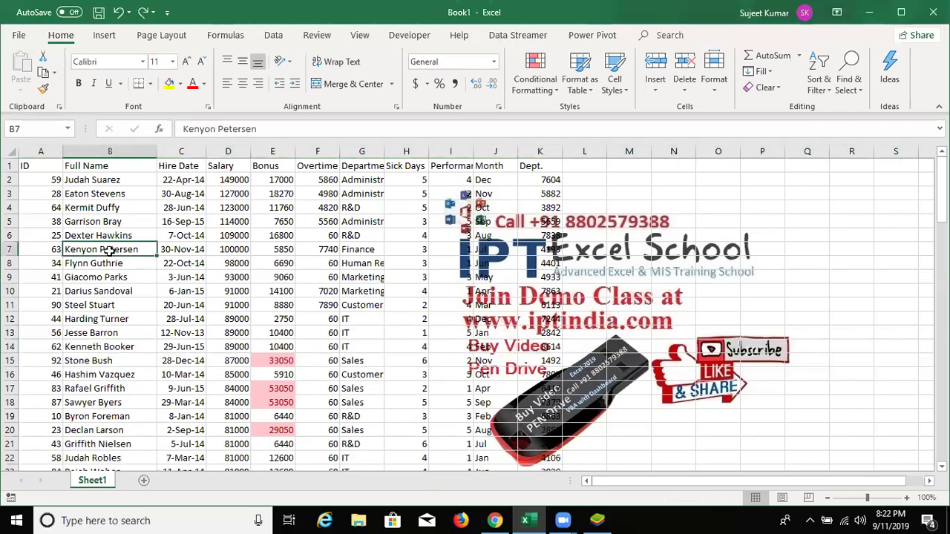
pyautogui.click(254, 251)
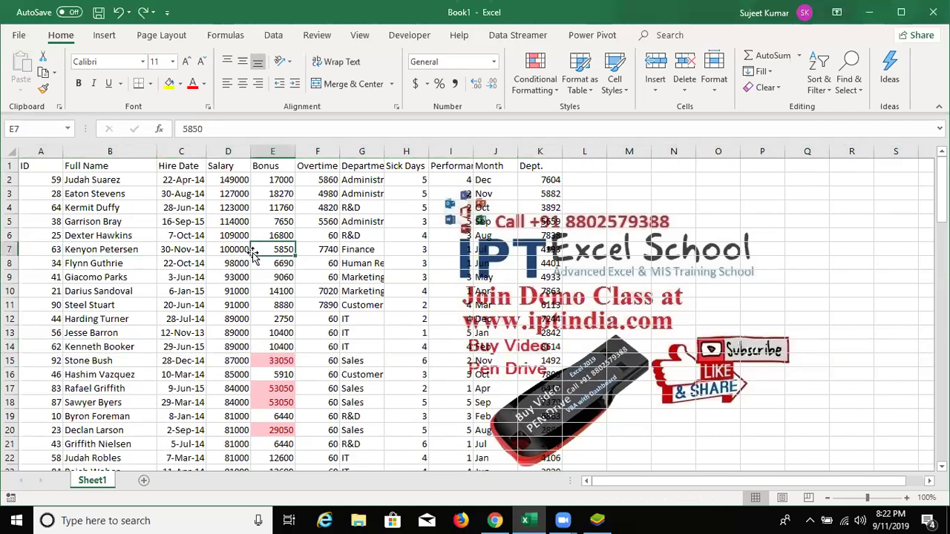
pyautogui.click(338, 276)
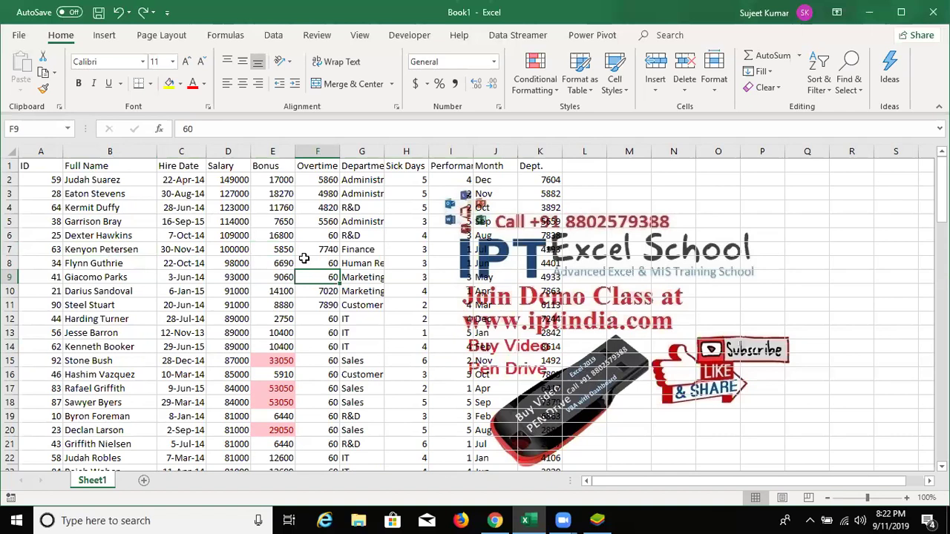
pyautogui.click(239, 208)
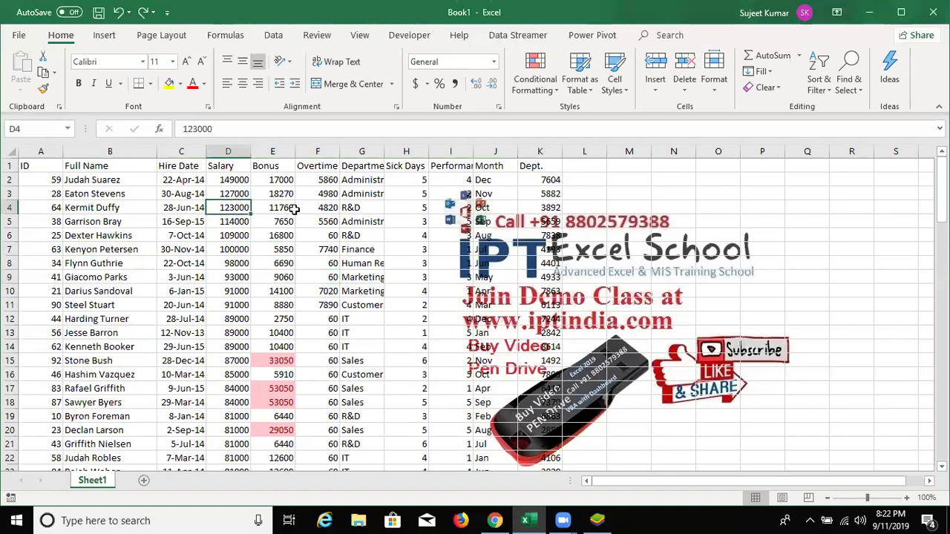
pyautogui.hotkey('ctrl', 'Up')
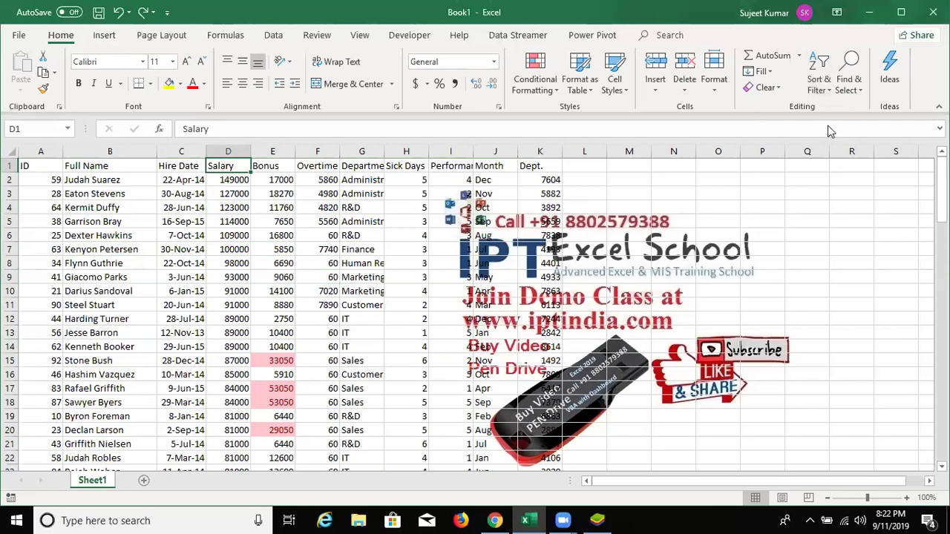
# - Sort Salary ascending then back to largest-to-smallest, leaving 149000 at the top
pyautogui.click(819, 82)
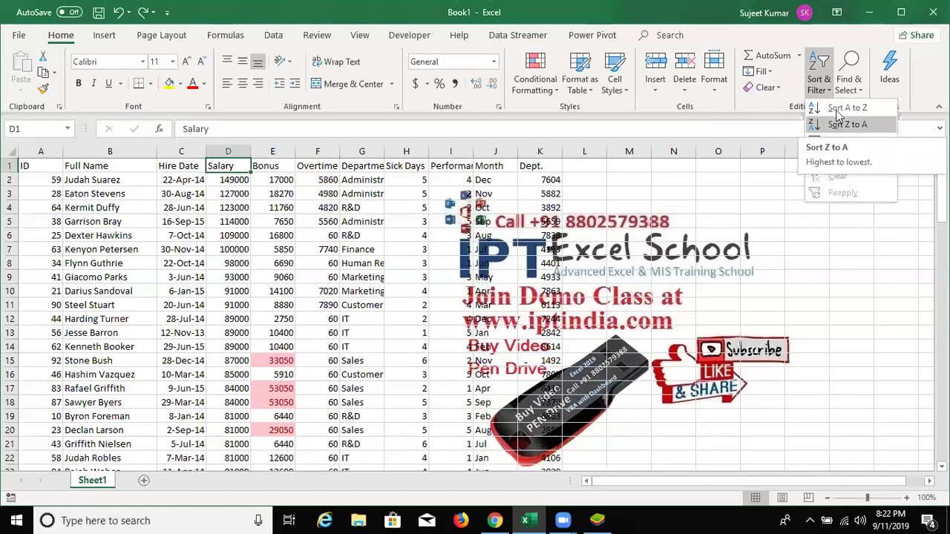
pyautogui.click(836, 115)
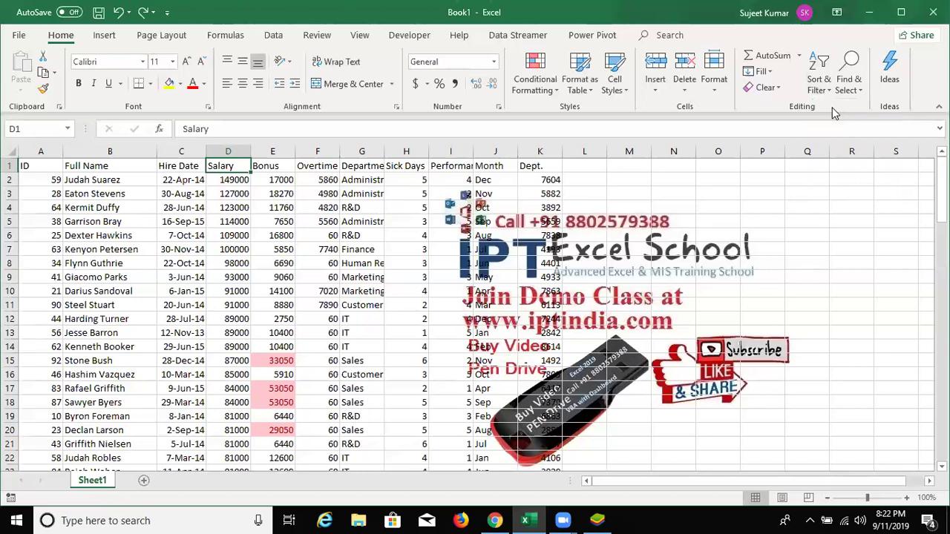
pyautogui.click(823, 89)
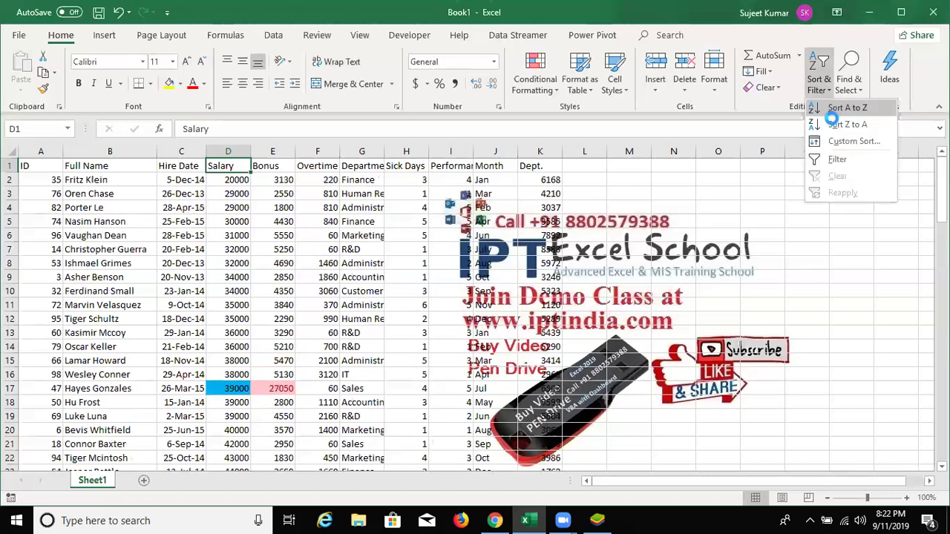
pyautogui.click(832, 123)
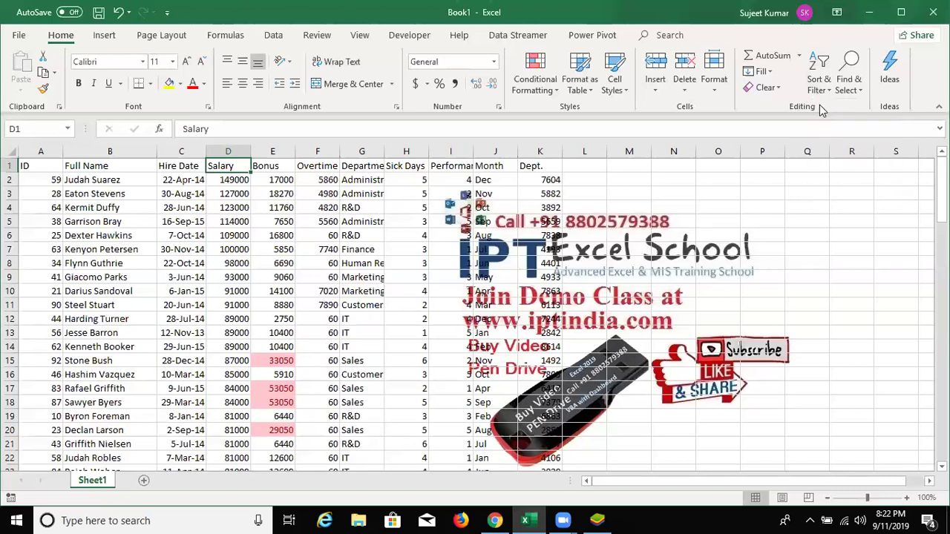
pyautogui.click(819, 85)
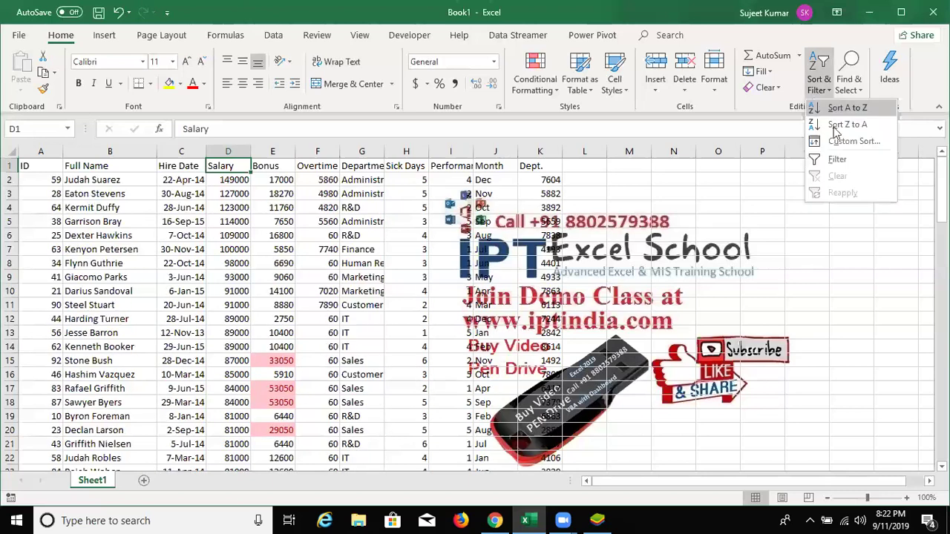
pyautogui.click(362, 165)
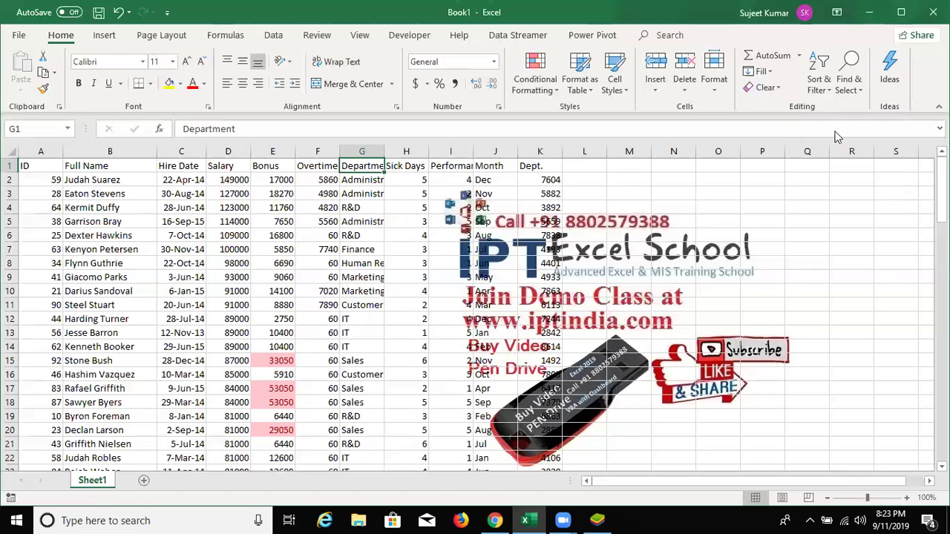
# - Open Custom Sort with Alt+A, S and set the first level to Department
pyautogui.press('Return')
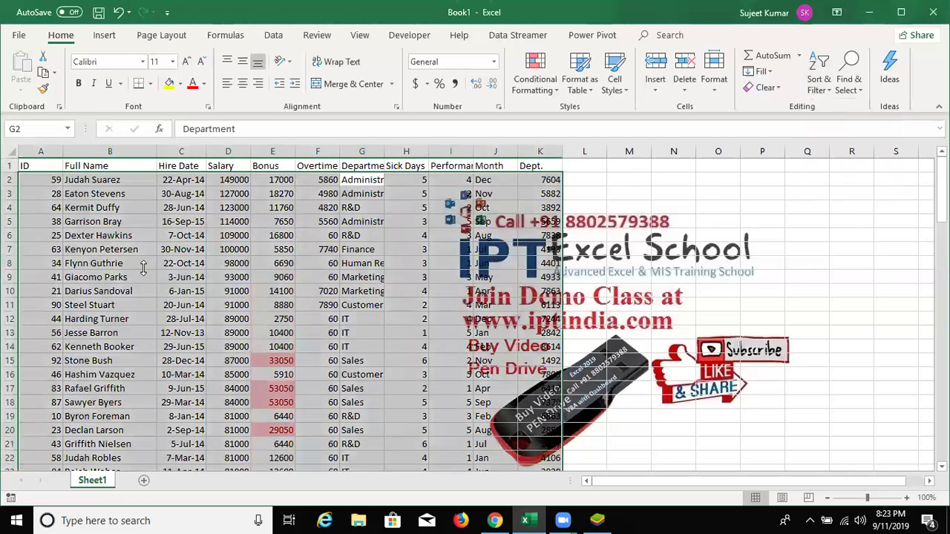
pyautogui.hotkey('alt', 'a')
pyautogui.press('s')
pyautogui.press('s')
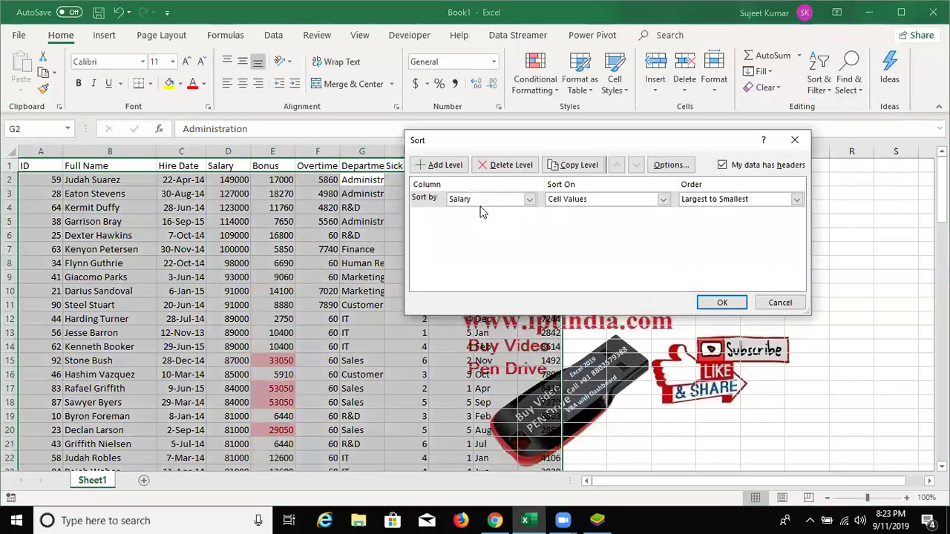
pyautogui.click(490, 199)
pyautogui.press('Up')
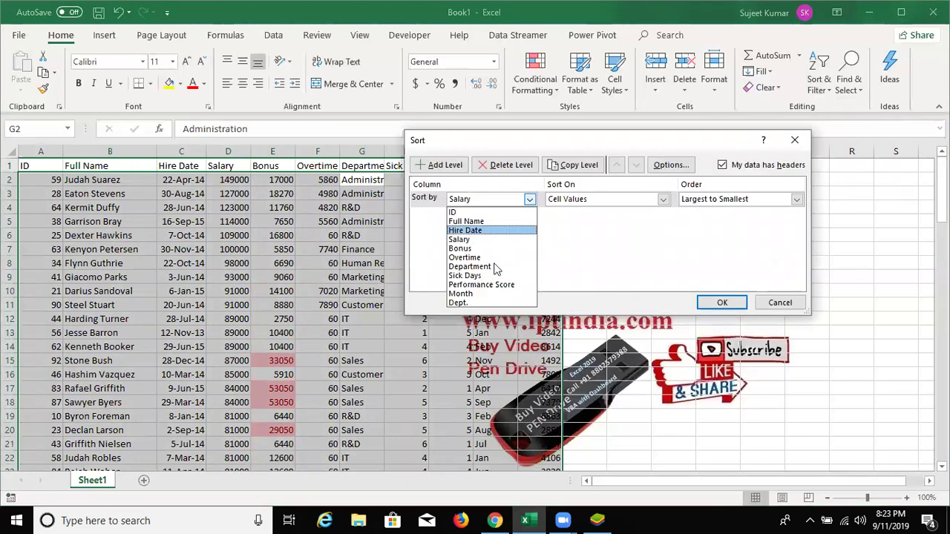
pyautogui.click(495, 266)
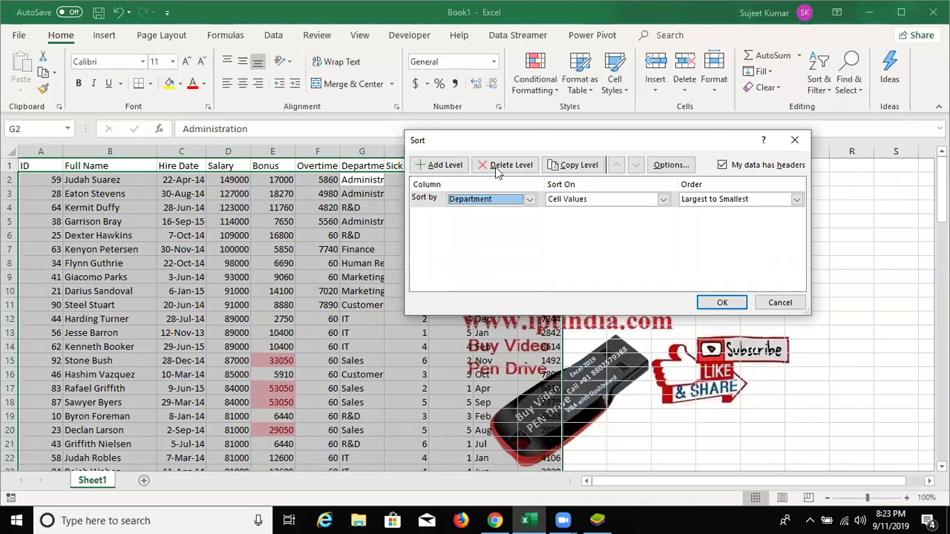
# - Add a Salary Smallest to Largest level under Department A to Z, apply, and review D3:D12
pyautogui.click(440, 167)
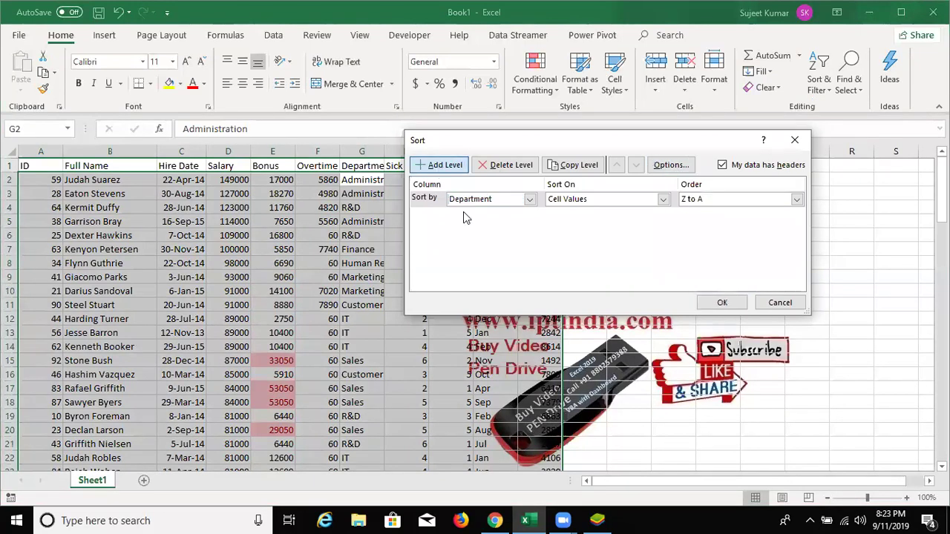
pyautogui.click(463, 213)
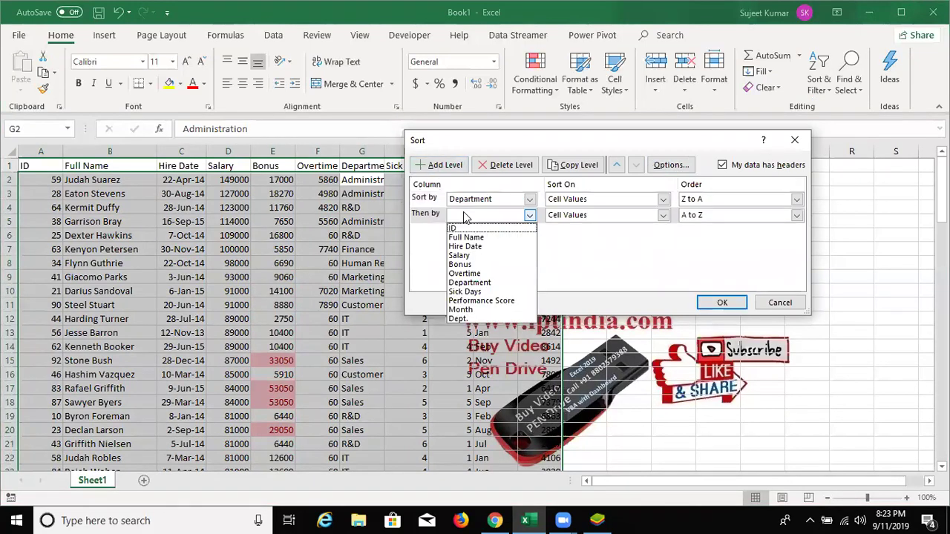
pyautogui.click(486, 310)
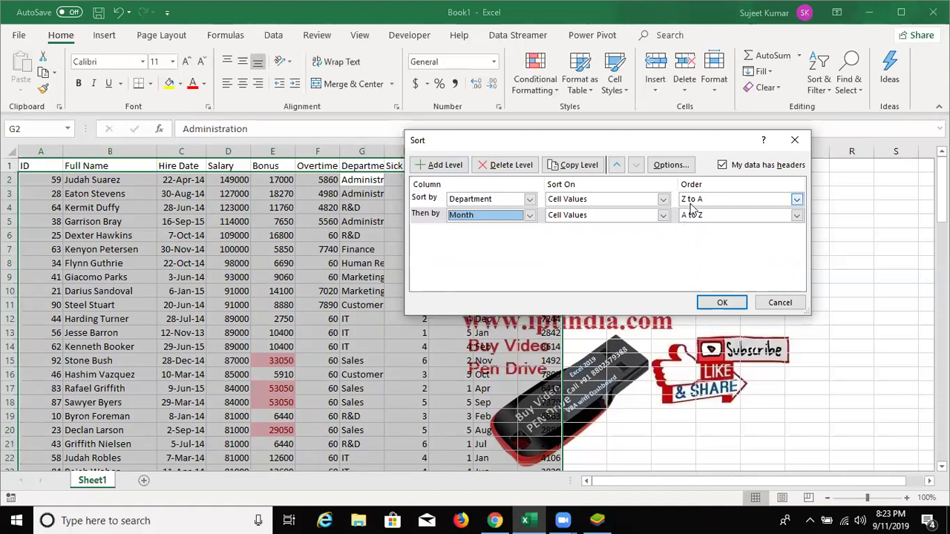
pyautogui.click(690, 204)
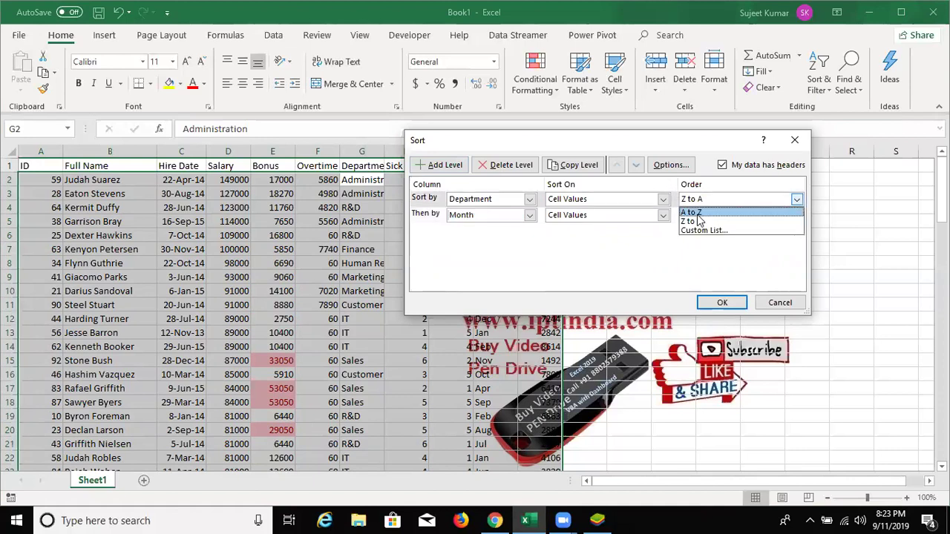
pyautogui.click(489, 214)
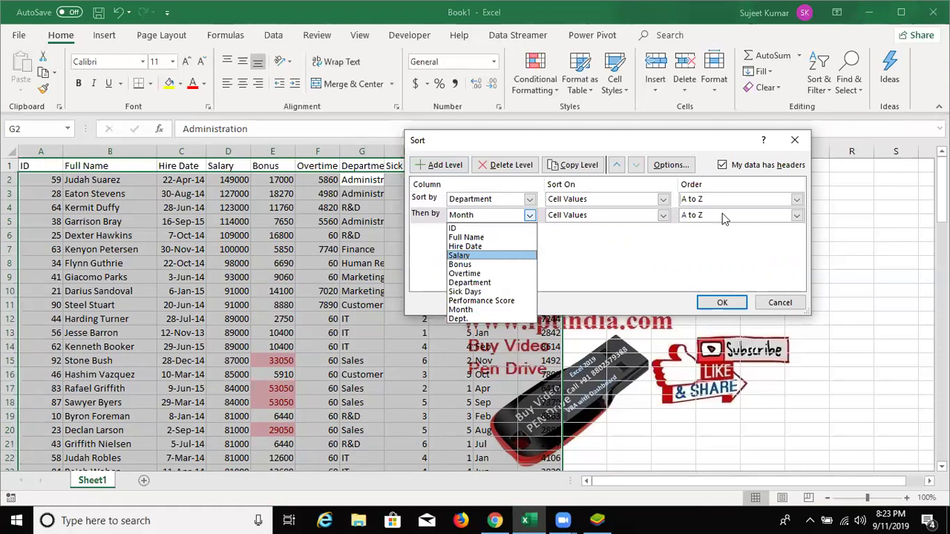
pyautogui.click(758, 281)
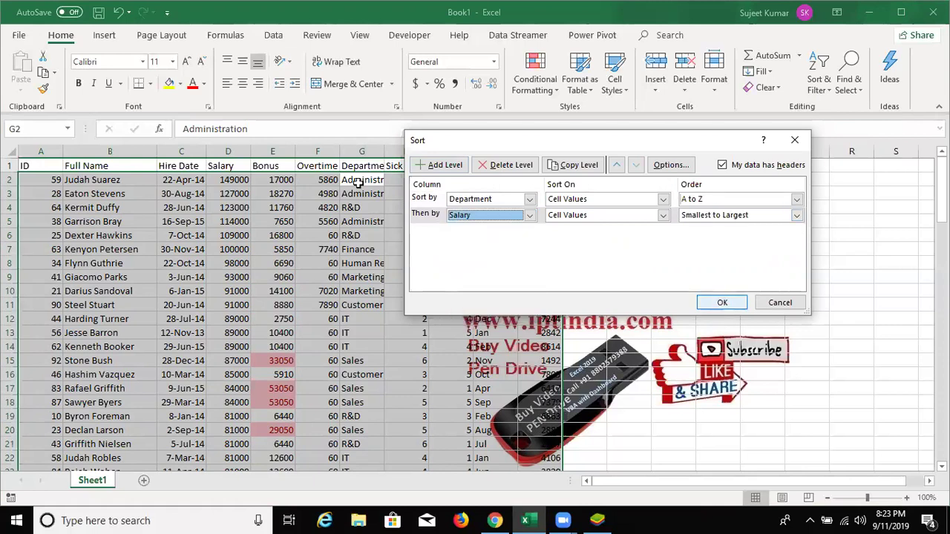
pyautogui.press('Return')
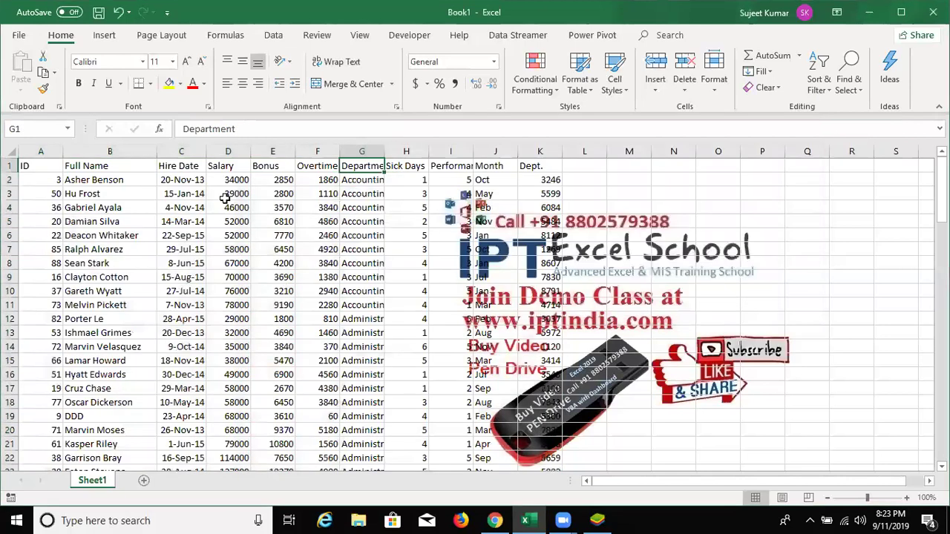
pyautogui.moveTo(236, 194); pyautogui.dragTo(236, 221)
pyautogui.moveTo(241, 323); pyautogui.dragTo(233, 303)
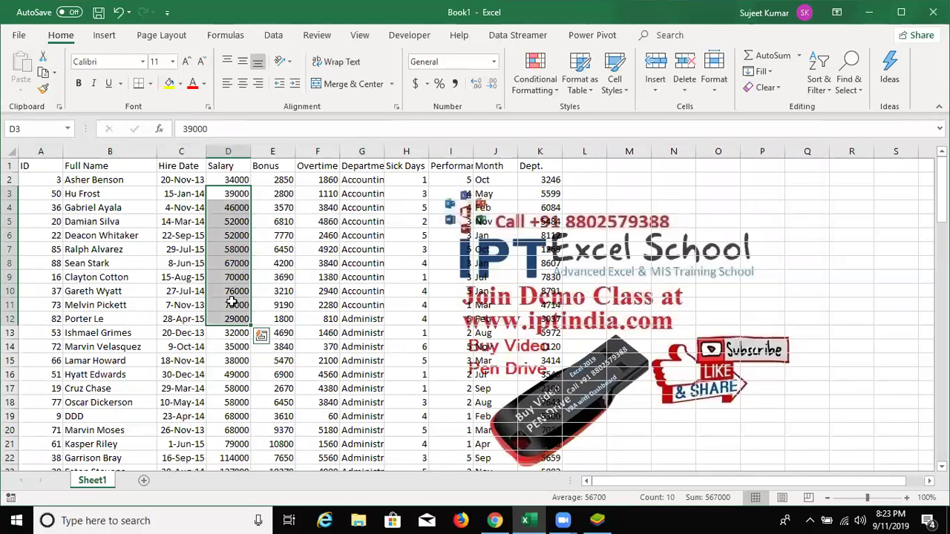
pyautogui.click(437, 195)
# - Sort the table by Month A to Z from the Month column
pyautogui.click(503, 168)
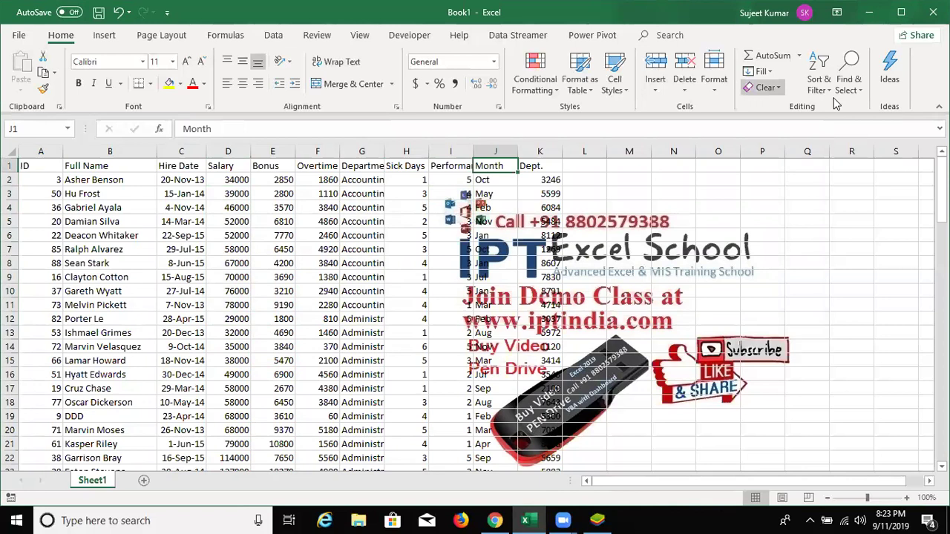
pyautogui.click(818, 78)
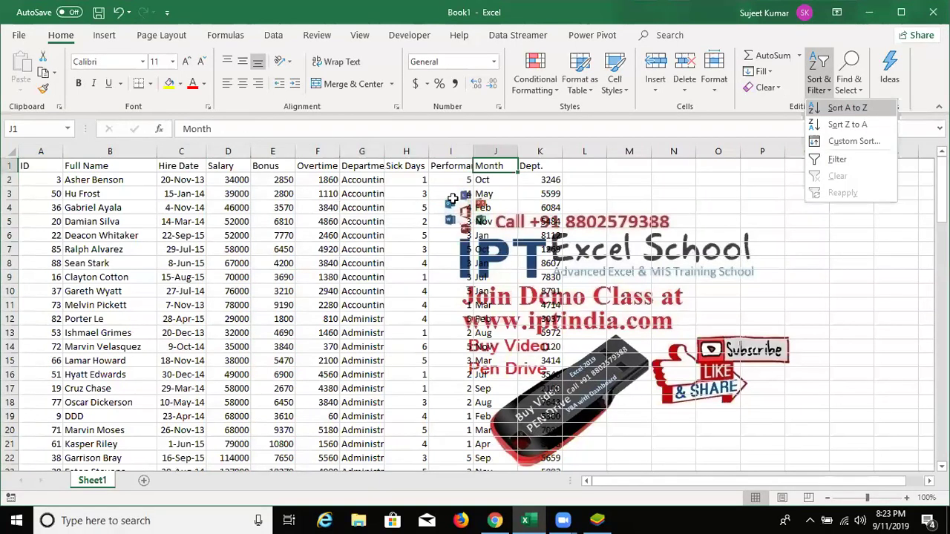
pyautogui.press('Return')
# - Briefly shade month cells J2:J12 yellow, then undo the shading
pyautogui.moveTo(500, 178)
pyautogui.mouseDown()
pyautogui.moveTo(515, 330)
pyautogui.moveTo(515, 319)
pyautogui.mouseUp()
pyautogui.click(169, 83)
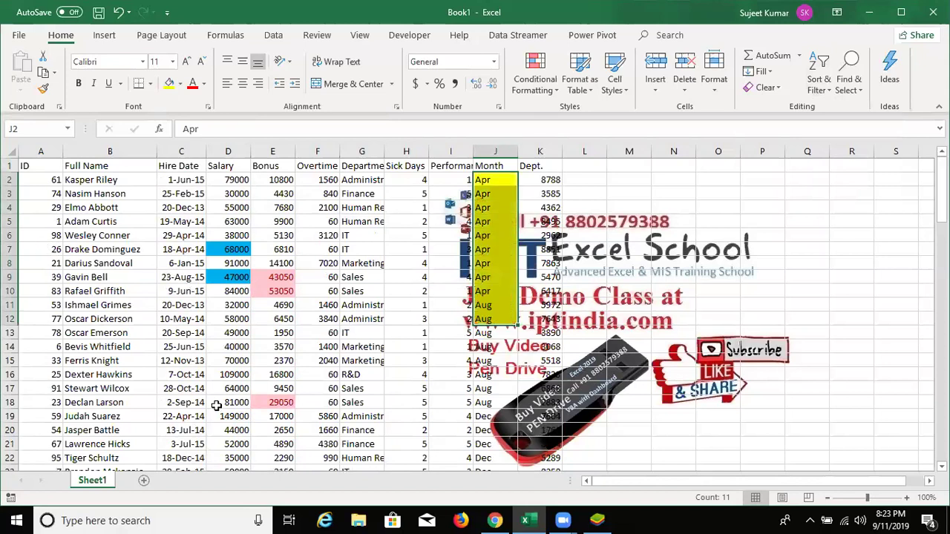
pyautogui.hotkey('ctrl', 'z')
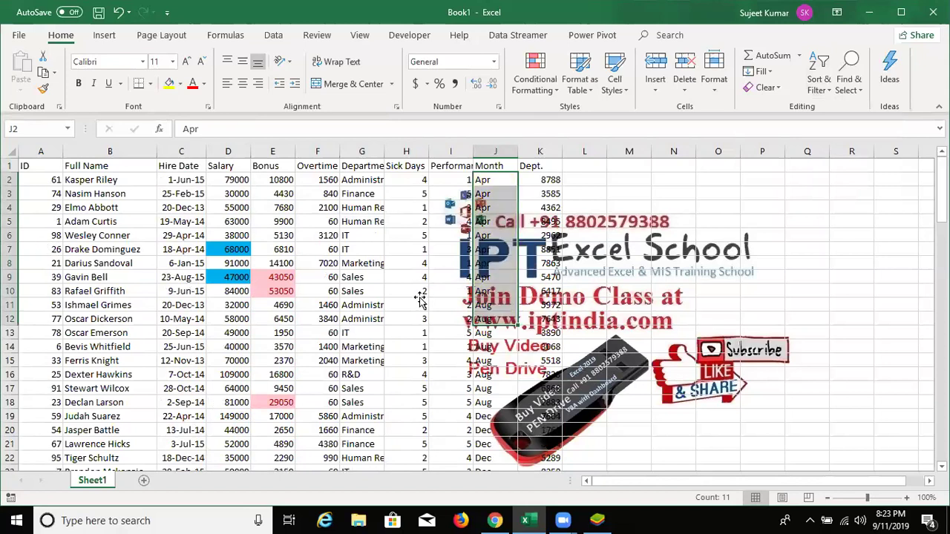
pyautogui.click(421, 301)
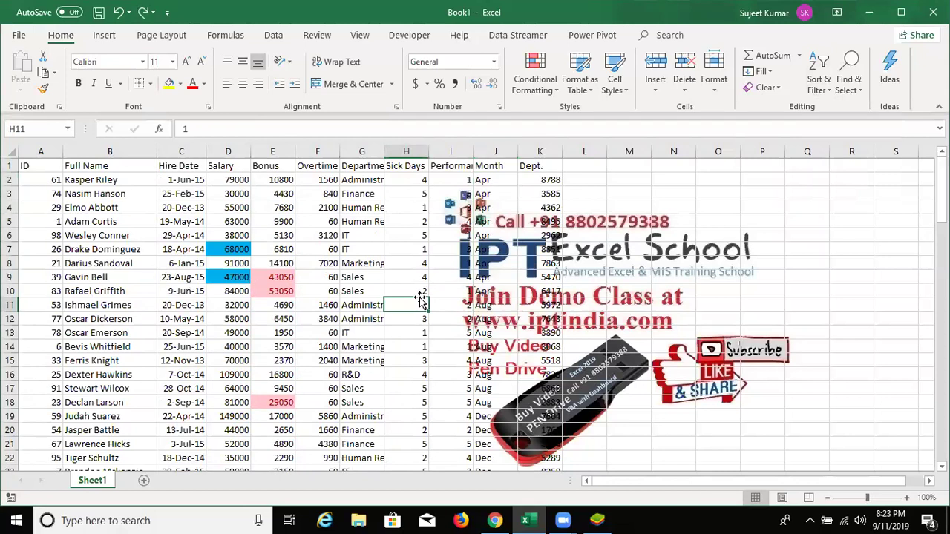
pyautogui.click(482, 170)
pyautogui.click(819, 85)
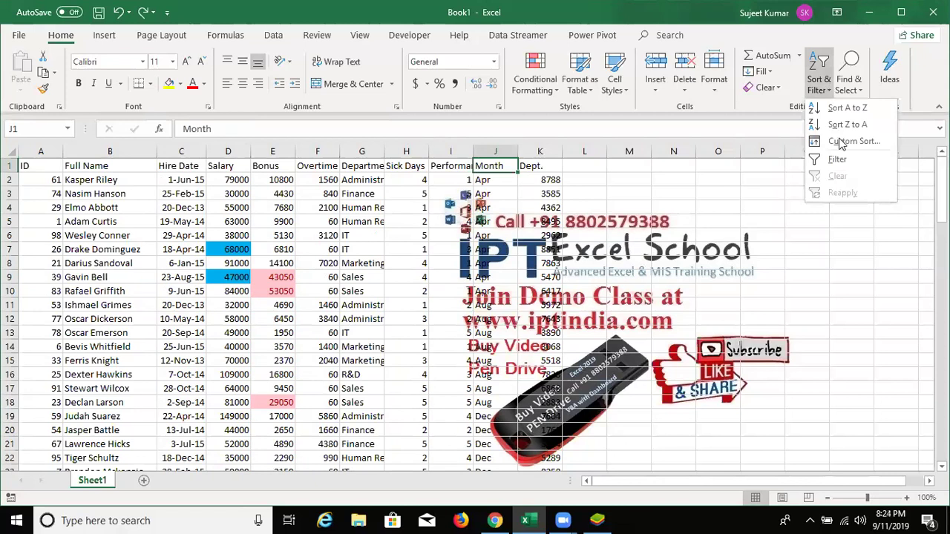
# - Custom-sort by Month using the Jan, Feb, Mar custom list order
pyautogui.click(854, 141)
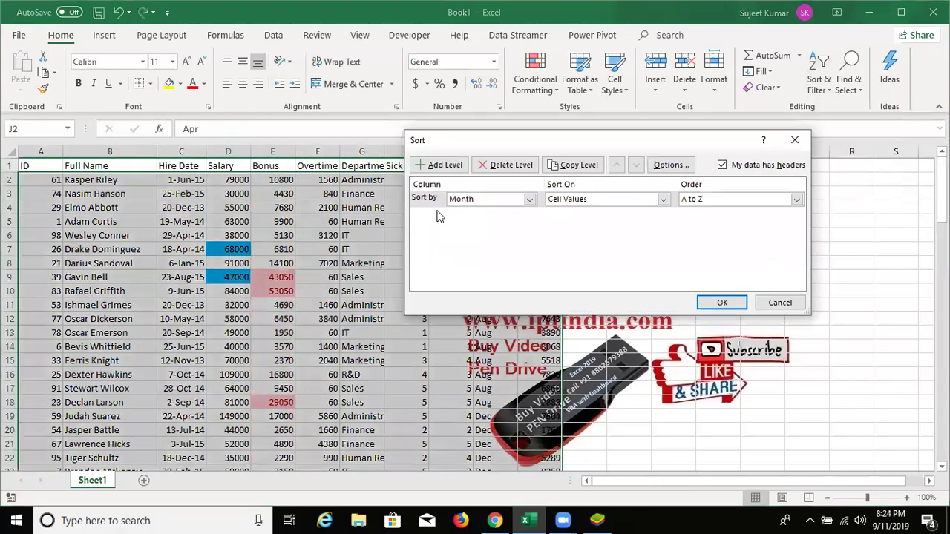
pyautogui.click(477, 200)
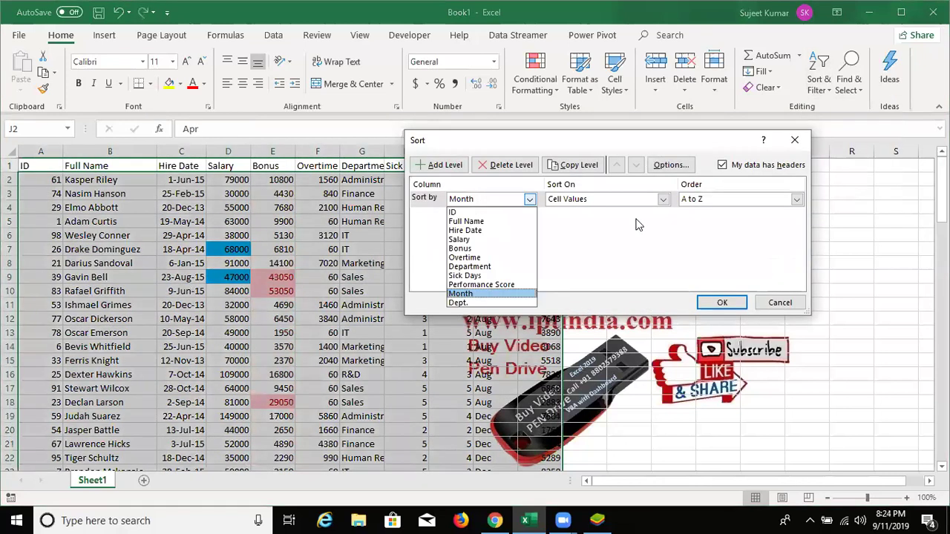
pyautogui.click(679, 203)
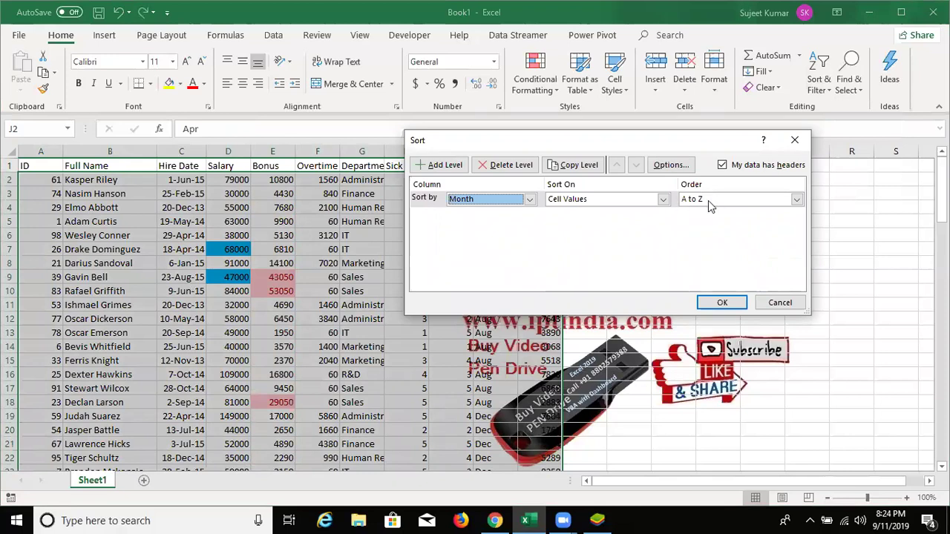
pyautogui.click(708, 201)
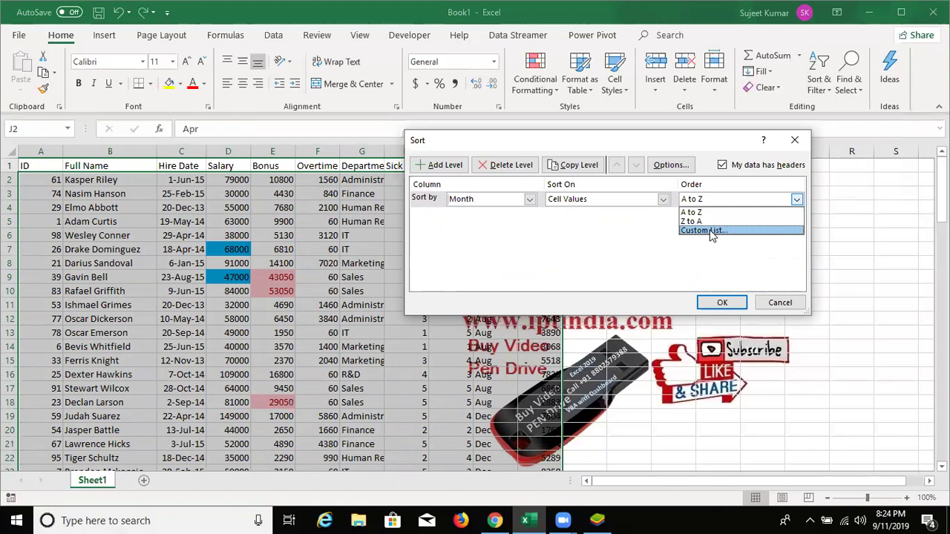
pyautogui.click(710, 232)
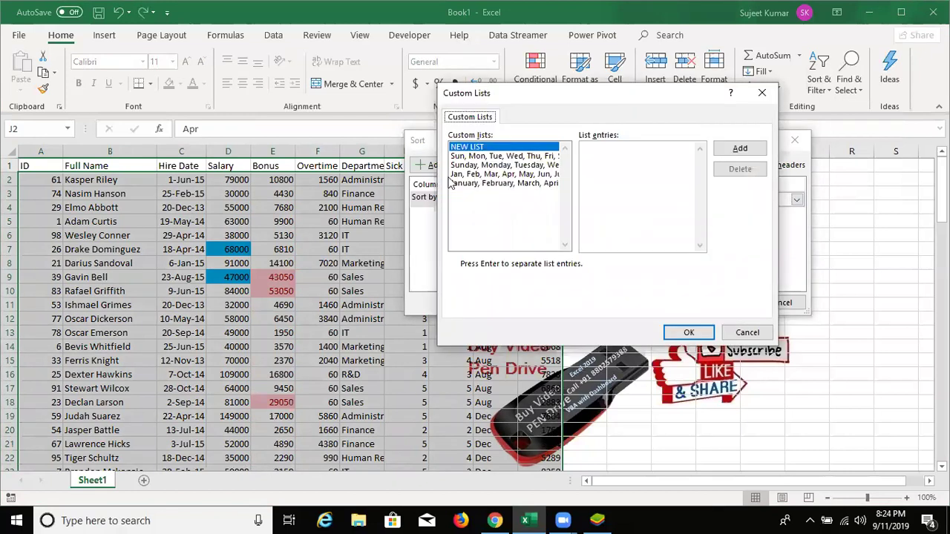
pyautogui.click(480, 175)
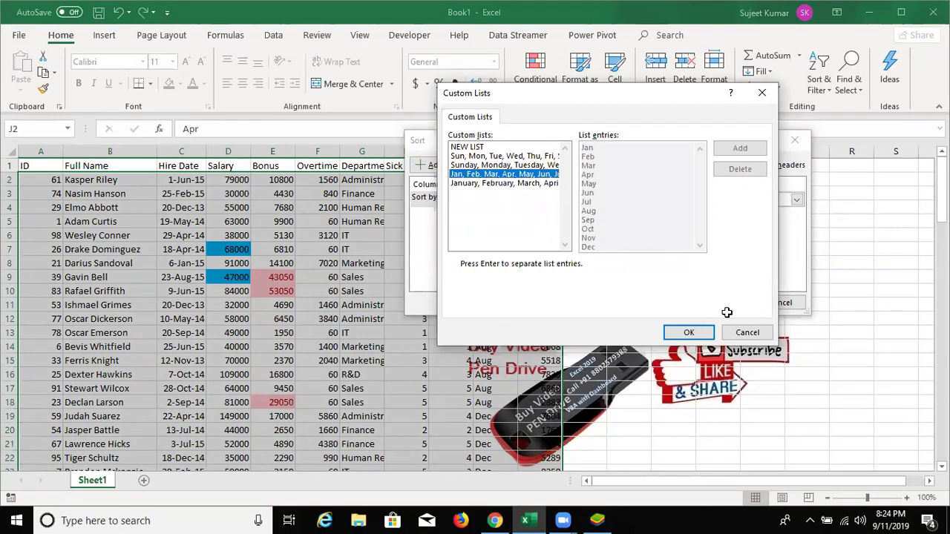
pyautogui.press('Return')
pyautogui.press('Return')
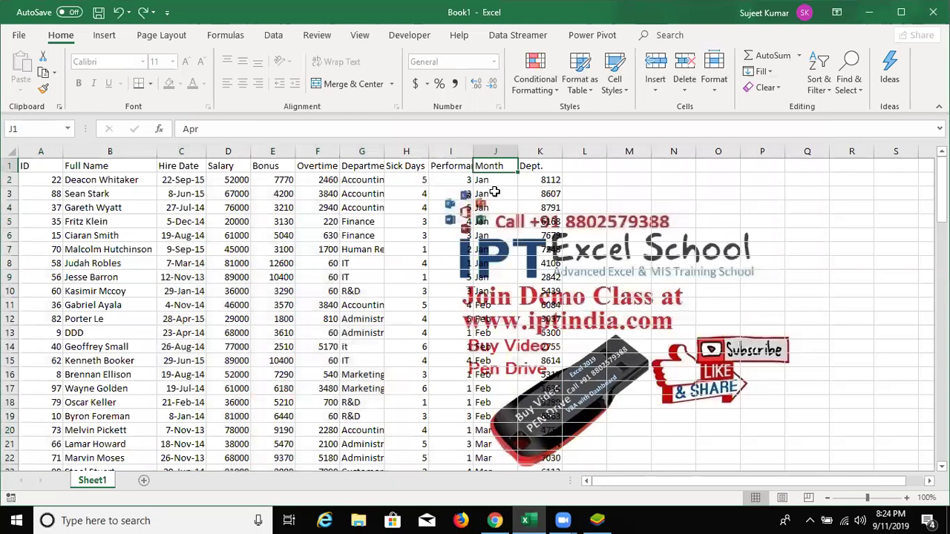
# - Review the calendar-ordered months in column J, then reopen Custom Sort's Month order choices
pyautogui.moveTo(494, 193); pyautogui.dragTo(492, 252)
pyautogui.moveTo(502, 435)
pyautogui.mouseDown()
pyautogui.moveTo(503, 466)
pyautogui.moveTo(496, 457)
pyautogui.mouseUp()
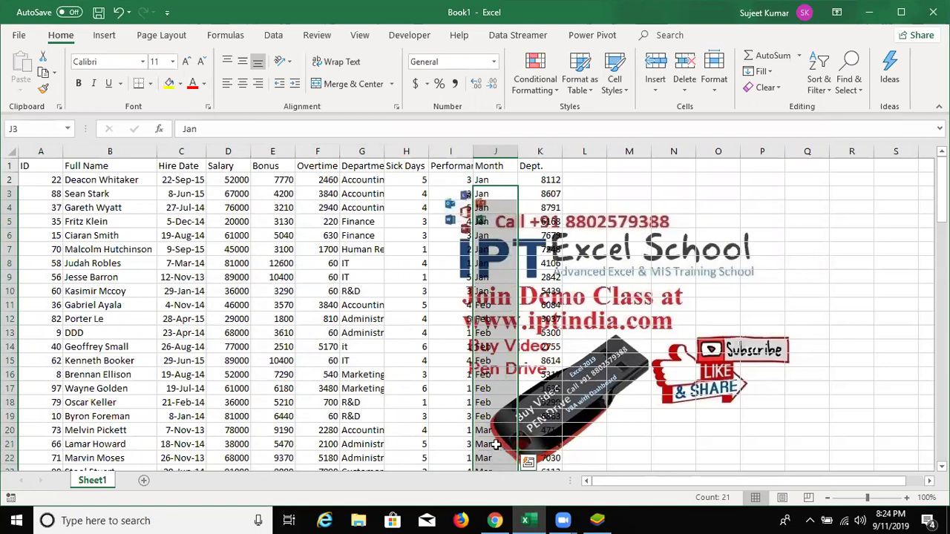
pyautogui.click(445, 180)
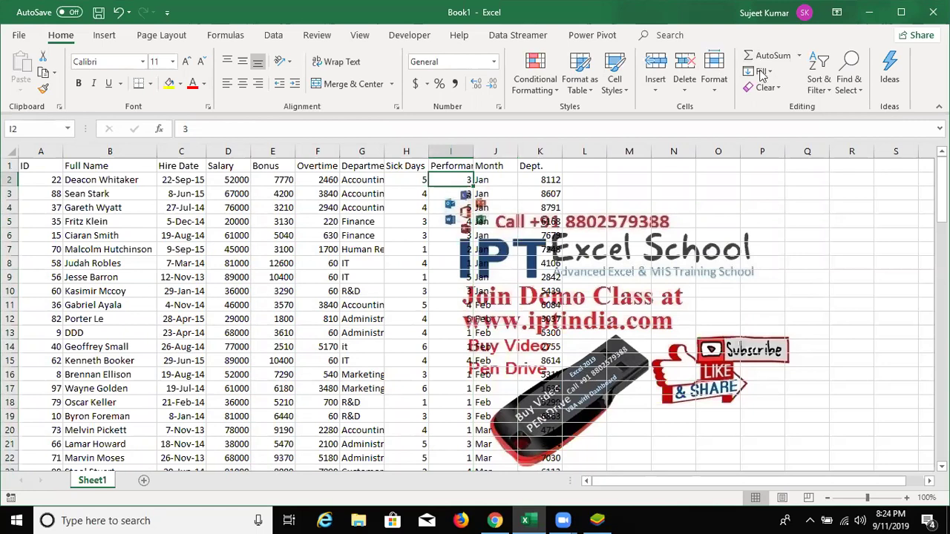
pyautogui.press('Return')
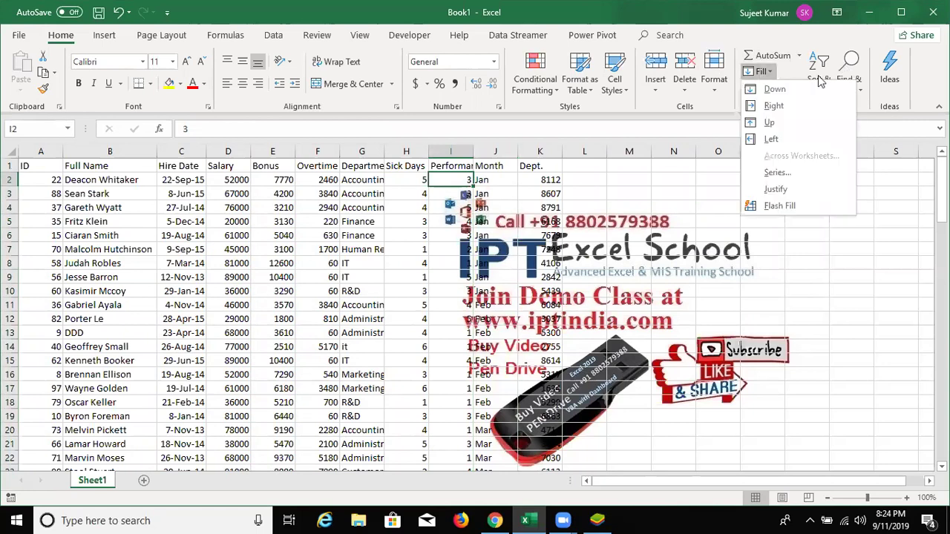
pyautogui.click(819, 79)
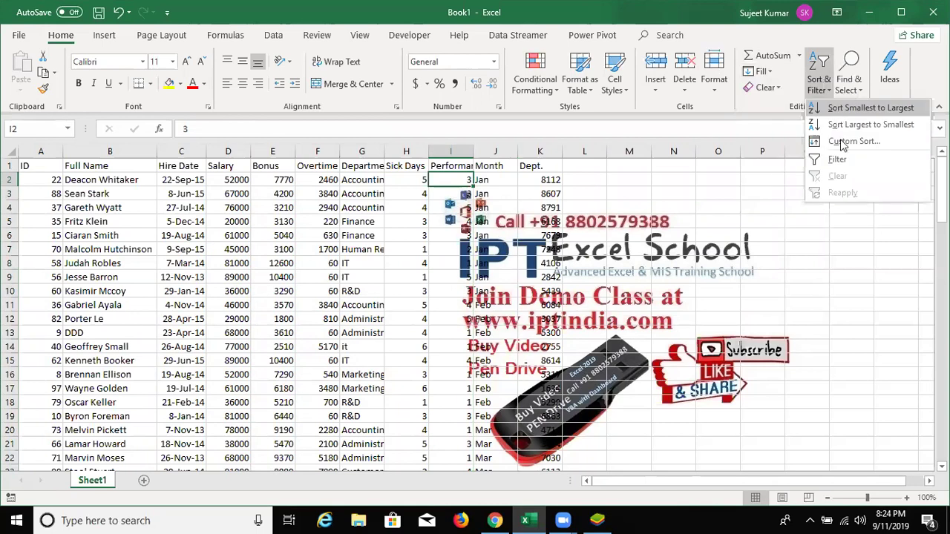
pyautogui.click(843, 142)
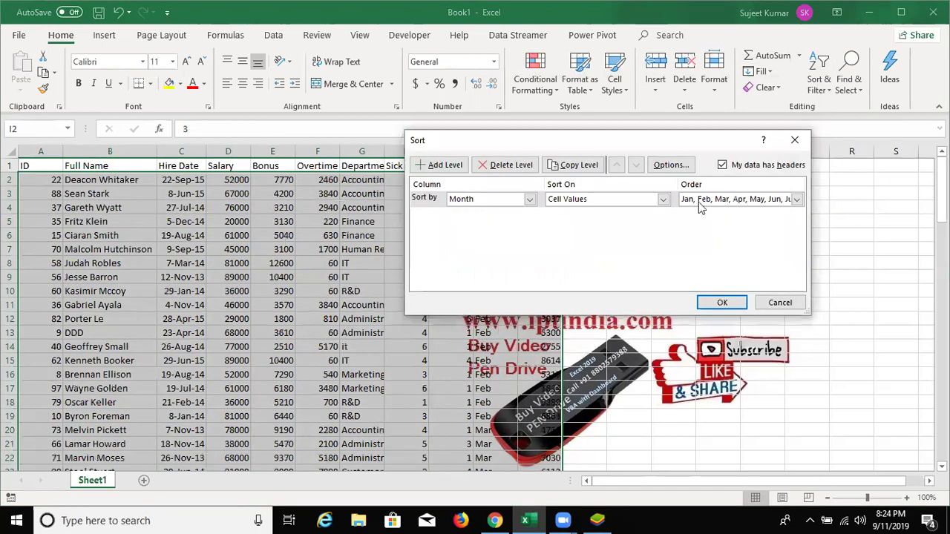
pyautogui.click(698, 202)
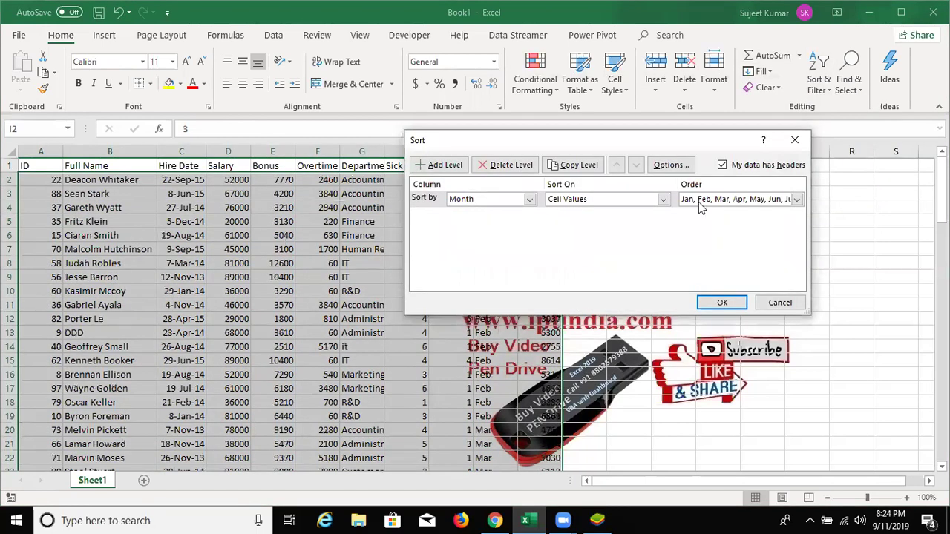
# - Start a new custom list with the entries Apr, May, Jun, Jul and Aug
pyautogui.click(710, 250)
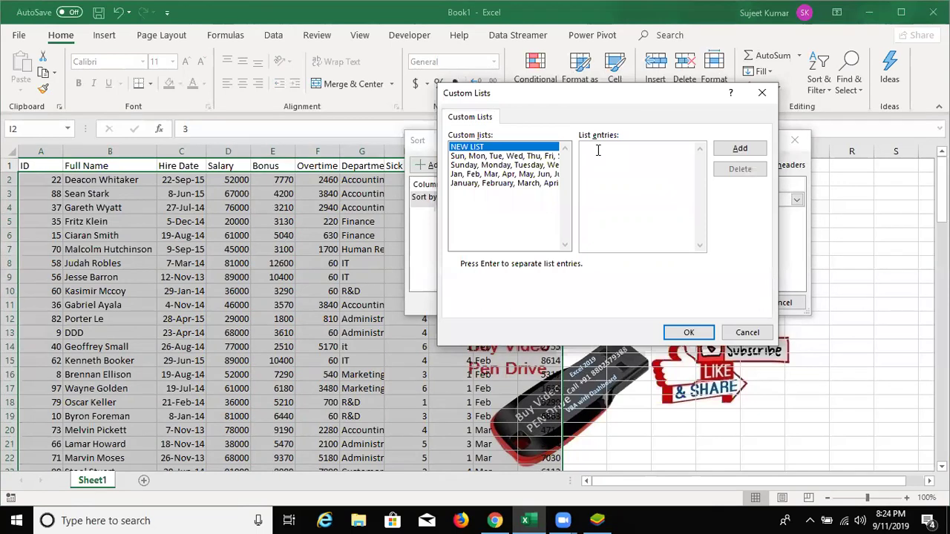
pyautogui.click(597, 150)
pyautogui.write('Apri')
pyautogui.press('Return')
pyautogui.write('May')
pyautogui.press('Return')
pyautogui.write('Jun')
pyautogui.press('Return')
pyautogui.write('Ju')
pyautogui.write('l')
pyautogui.press('Return')
pyautogui.write('Aug')
pyautogui.press('Return')
# - Finish the list with Sep through Mar, add it, and use it as the Month sort order
pyautogui.write('Sep')
pyautogui.press('Return')
pyautogui.write('Oct')
pyautogui.press('Return')
pyautogui.write('Nov')
pyautogui.press('Return')
pyautogui.write('Dec')
pyautogui.press('Return')
pyautogui.write('Jan')
pyautogui.press('Return')
pyautogui.write('Feb ')
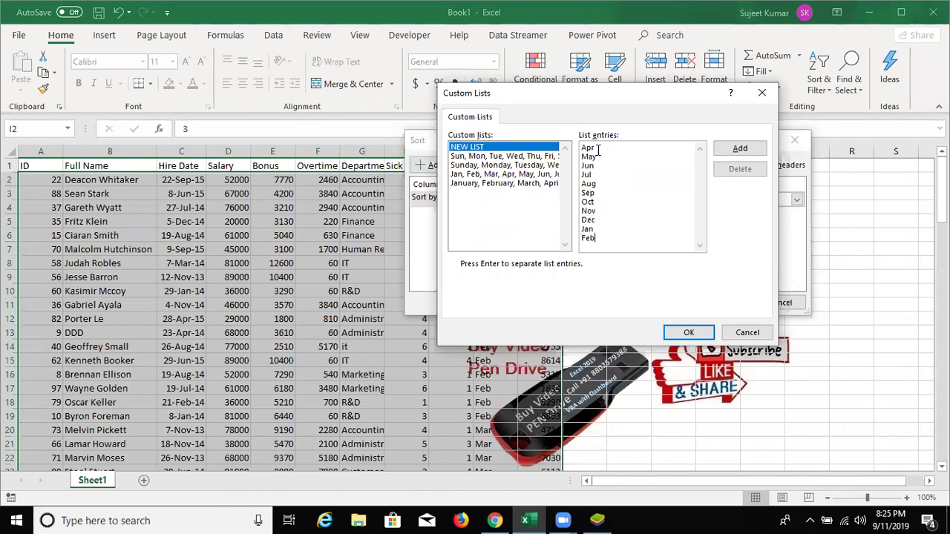
pyautogui.write('Mar')
pyautogui.click(753, 148)
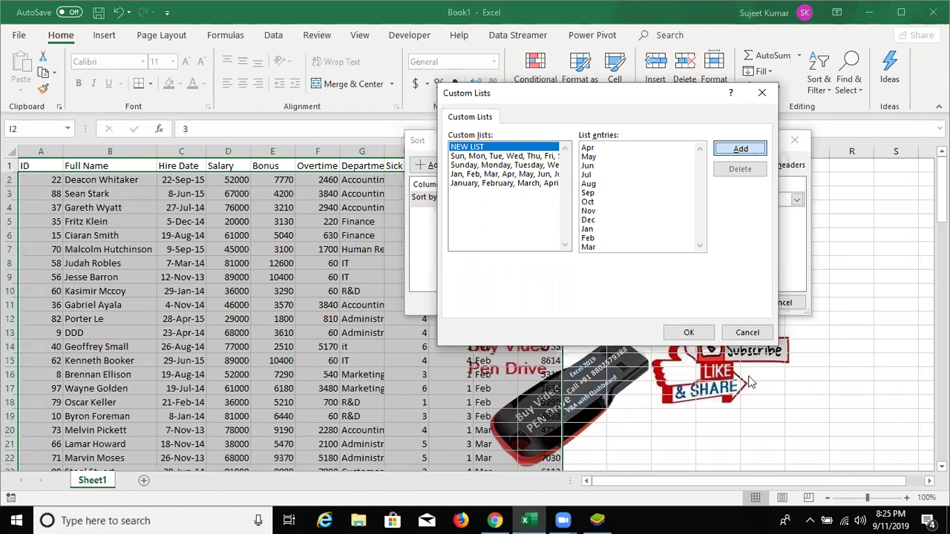
pyautogui.click(699, 333)
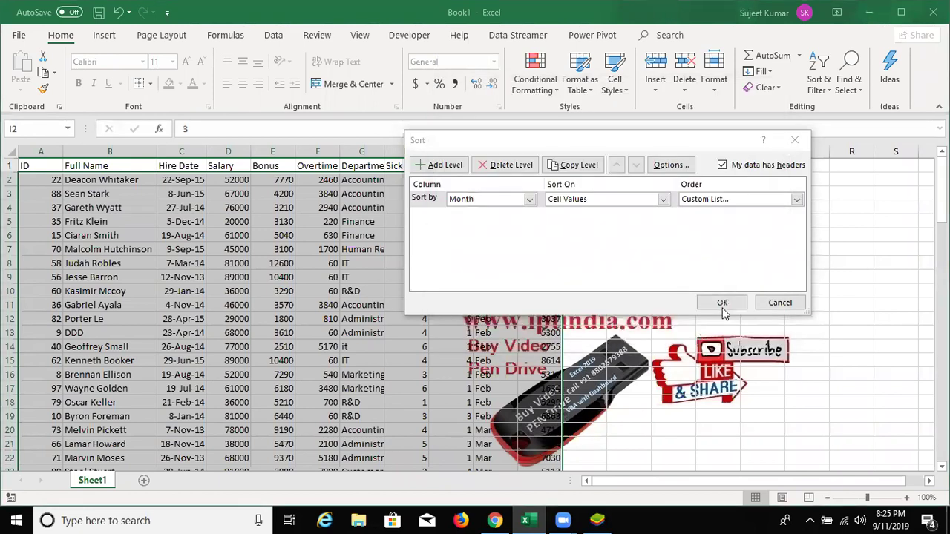
# - Apply the Apr-to-Mar month sort and autofit the Department column width
pyautogui.click(721, 304)
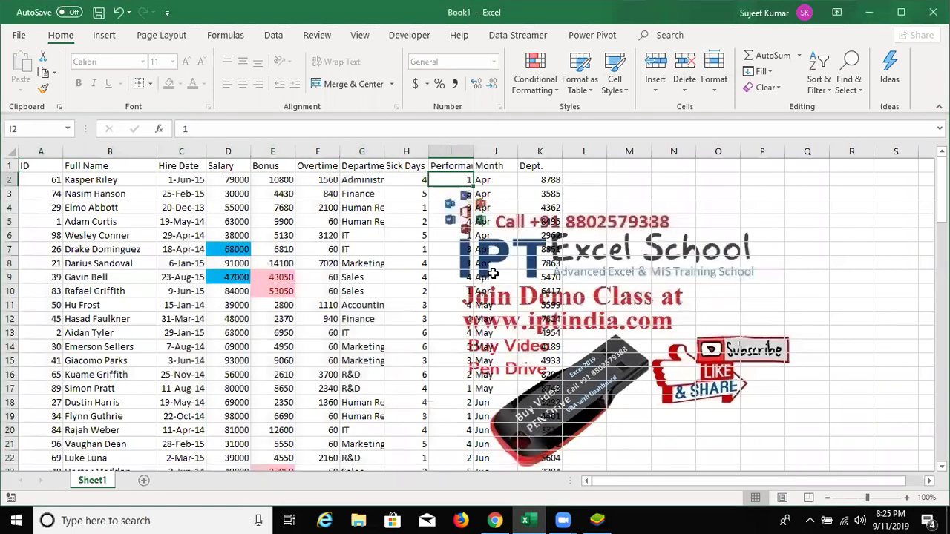
pyautogui.moveTo(495, 179); pyautogui.dragTo(495, 333)
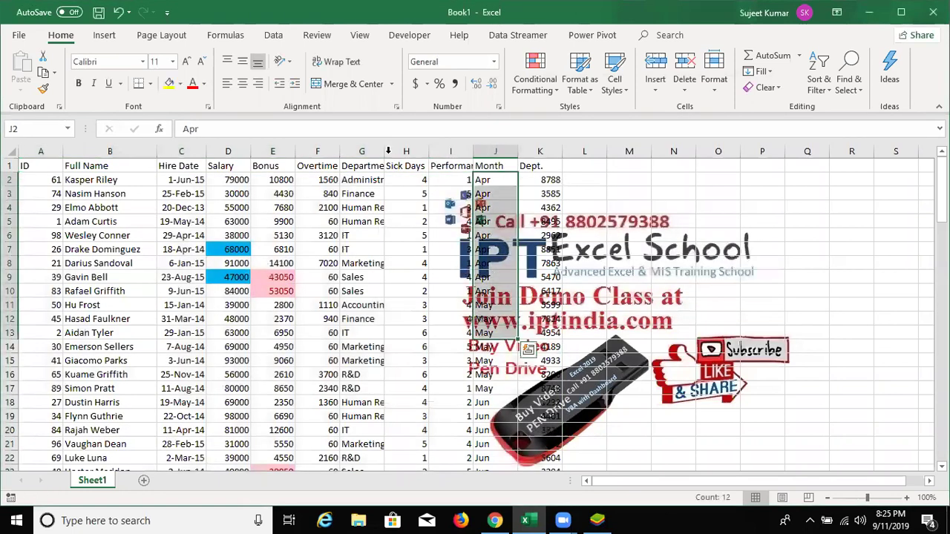
pyautogui.doubleClick(384, 151)
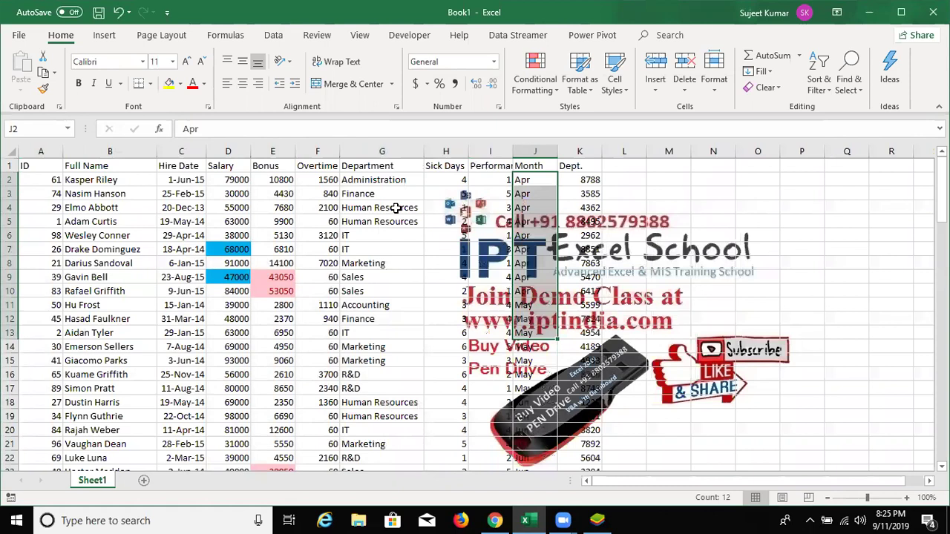
# - Check Department values in G4 and G15, then select the Month, Department and Full Name columns
pyautogui.click(395, 207)
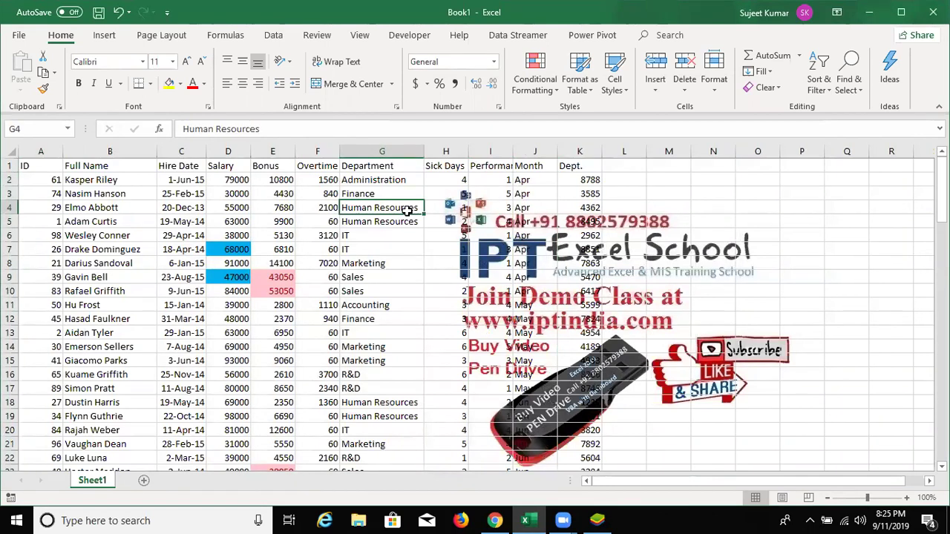
pyautogui.click(366, 363)
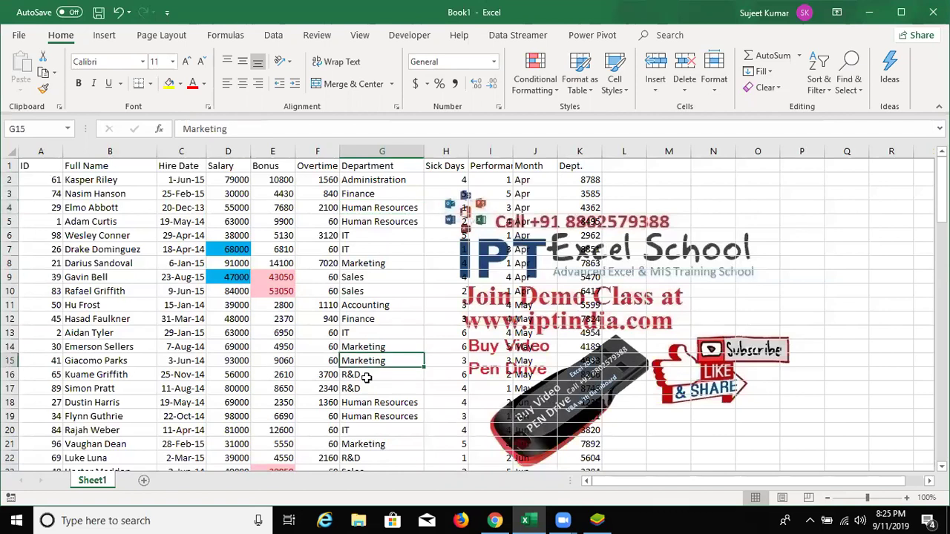
pyautogui.click(534, 150)
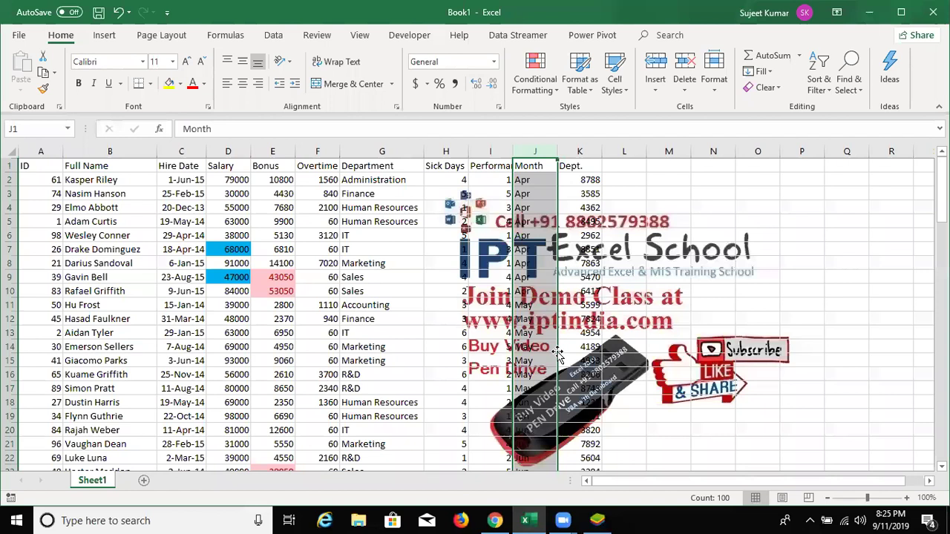
pyautogui.click(368, 243)
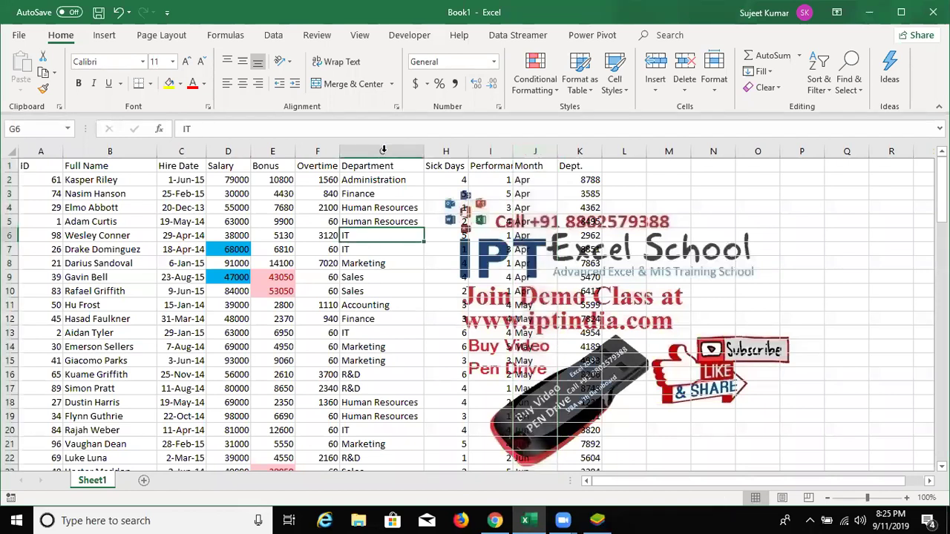
pyautogui.hotkey('ctrl', 'space')
pyautogui.click(132, 152)
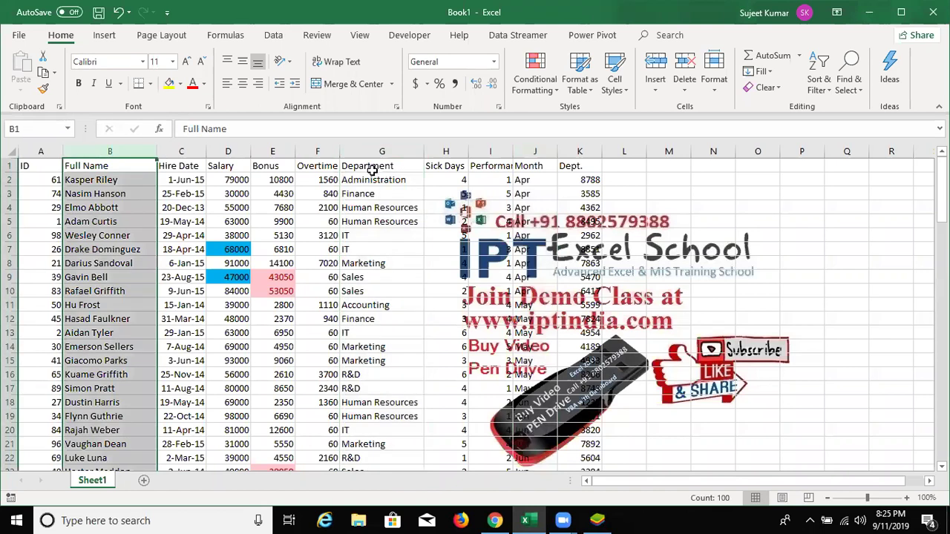
pyautogui.click(373, 169)
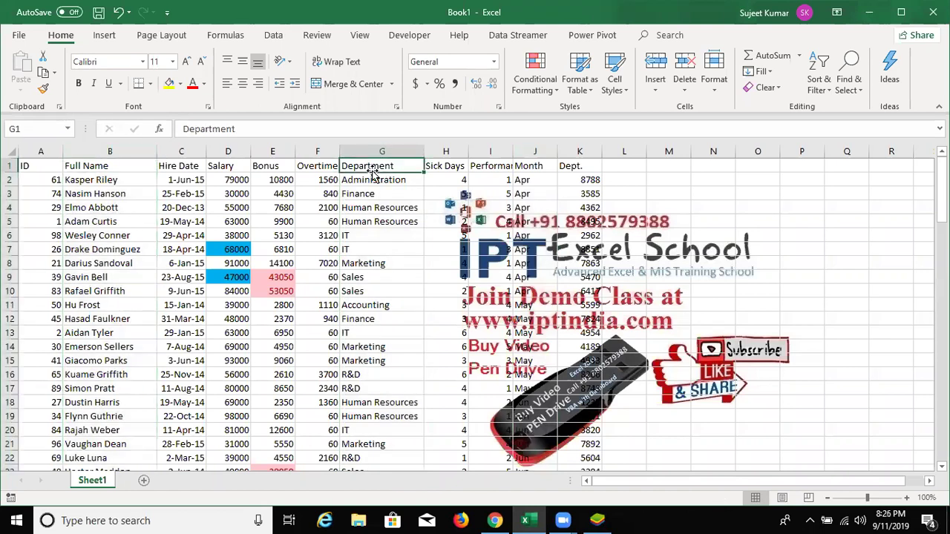
# - Open Custom Sort and sort by Department using a custom list order
pyautogui.click(821, 103)
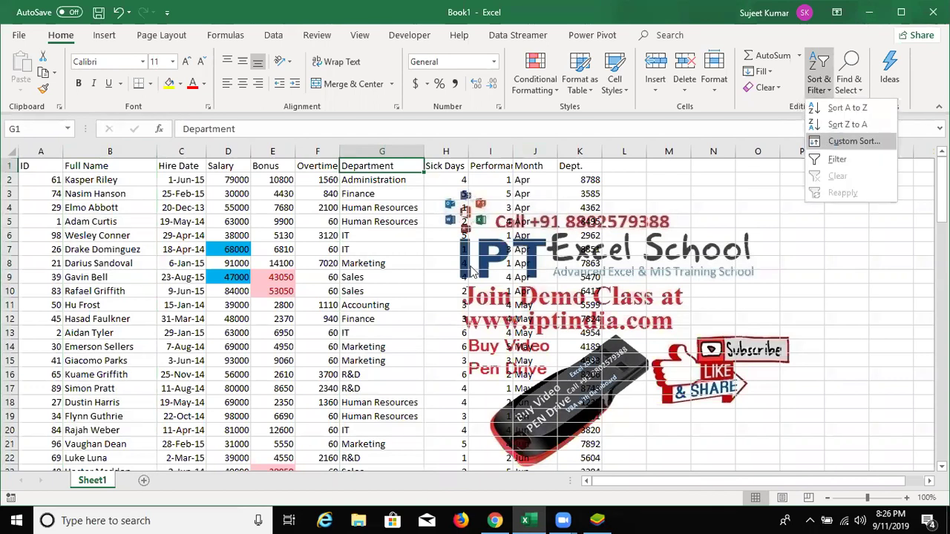
pyautogui.press('Return')
pyautogui.click(529, 199)
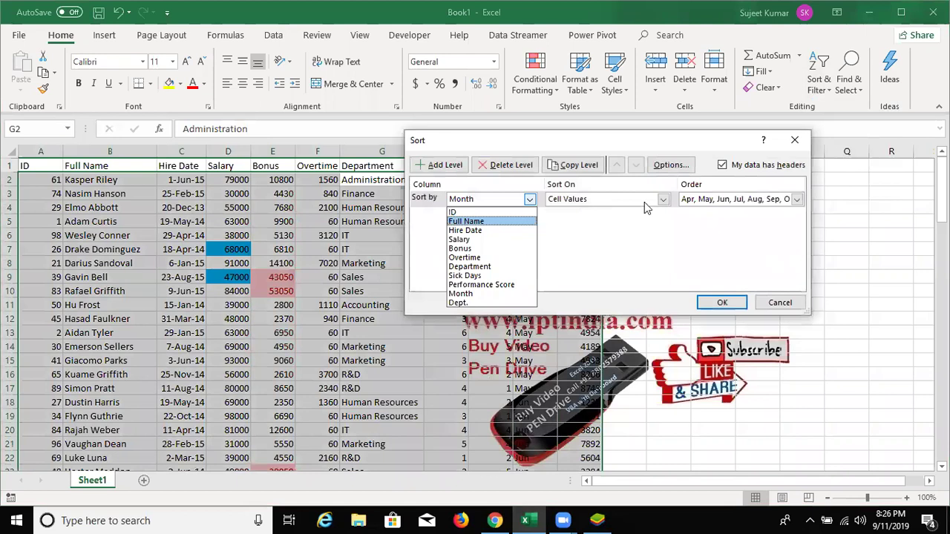
pyautogui.press('d')
pyautogui.press('Return')
pyautogui.click(705, 202)
pyautogui.click(701, 248)
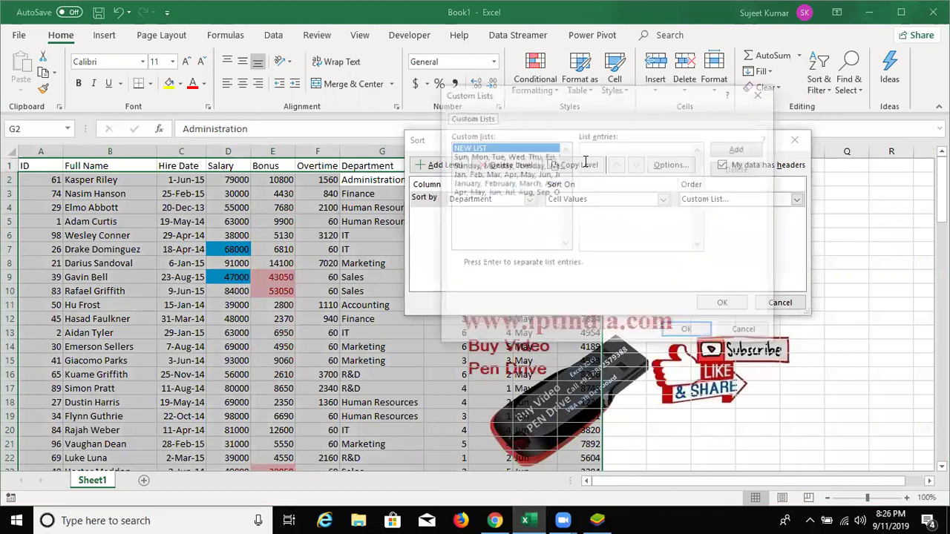
# - Enter IT, R&D, Sales as a custom list and apply it to the Department sort
pyautogui.write('IT')
pyautogui.press('Return')
pyautogui.write('R&D S')
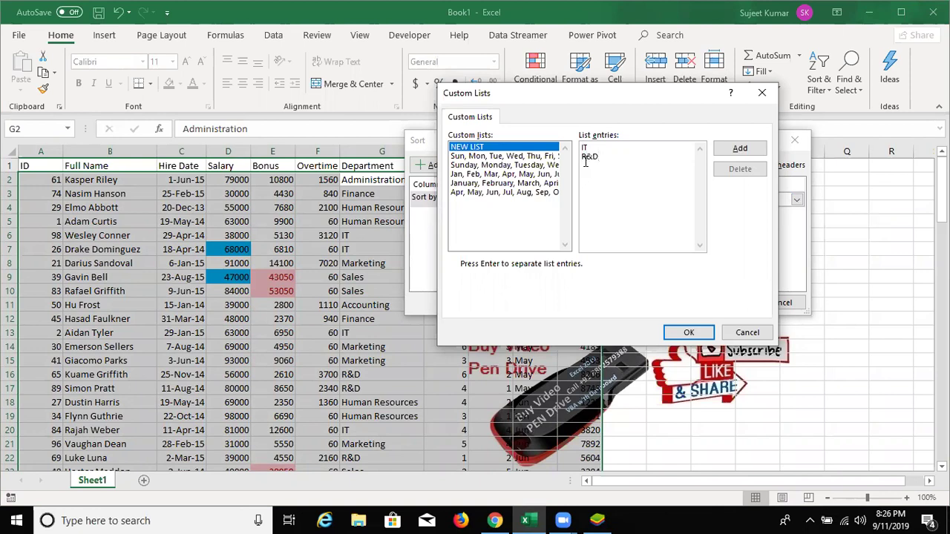
pyautogui.write('ales')
pyautogui.hotkey('ctrl', 'a')
pyautogui.click(747, 150)
pyautogui.click(690, 333)
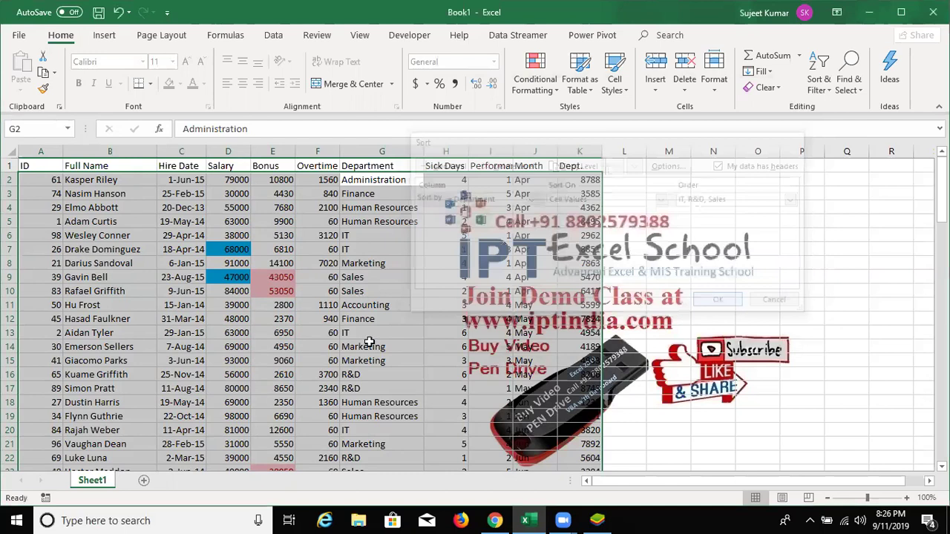
pyautogui.press('Down')
pyautogui.press('Down')
pyautogui.press('Down')
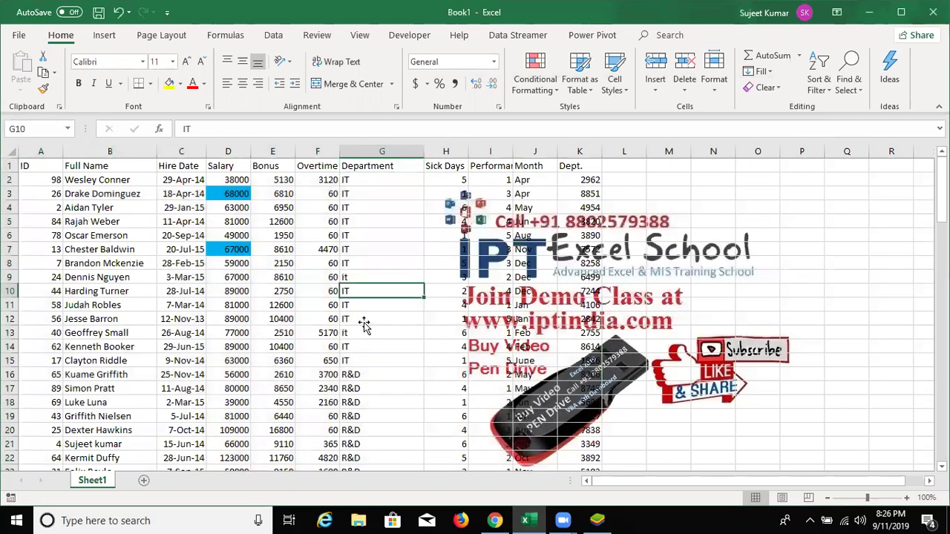
# - Check the sorted result, including the Sales entry in G33 and lowercase it entries near G9
pyautogui.scroll(-7, 364, 322)
pyautogui.click(364, 320)
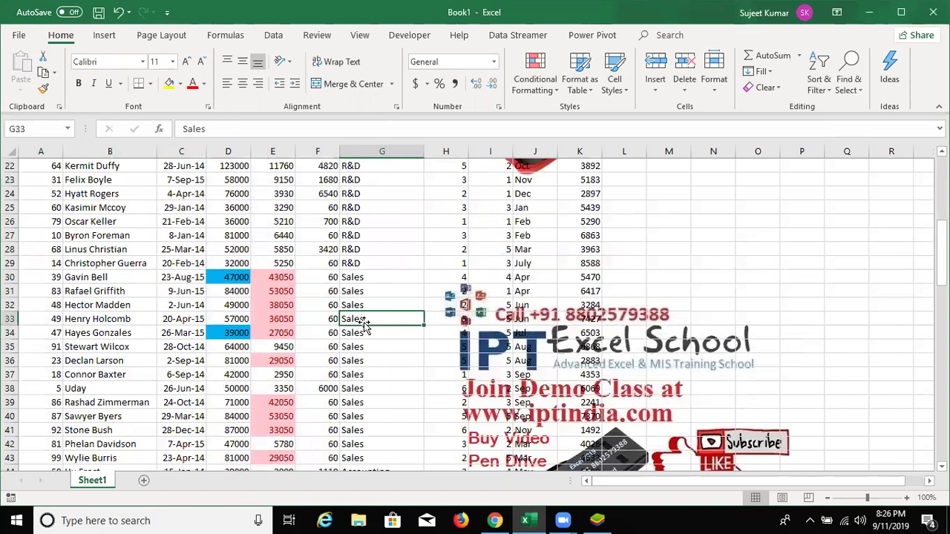
pyautogui.scroll(3, 362, 319)
pyautogui.scroll(4, 356, 275)
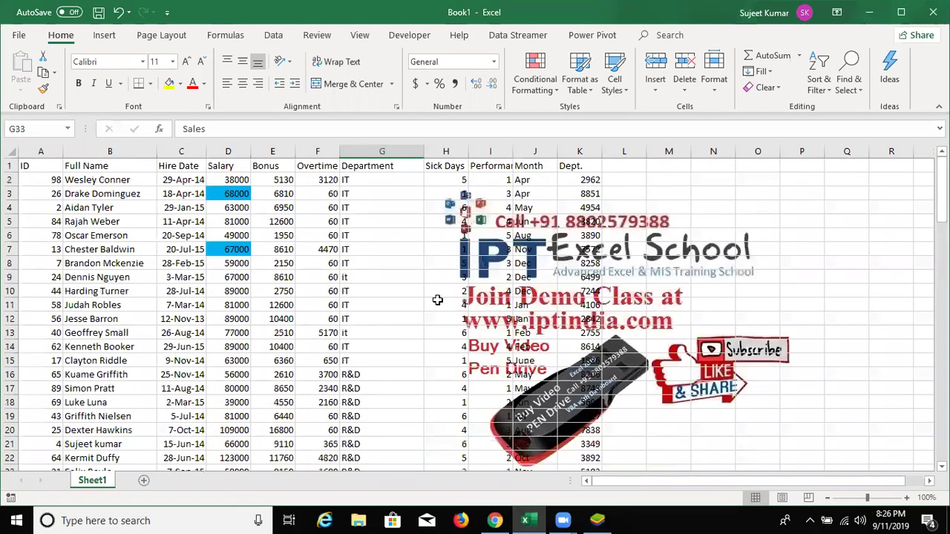
pyautogui.click(421, 278)
pyautogui.press('Up')
pyautogui.press('Up')
pyautogui.press('Up')
# - From a blue Salary cell, set up a Custom Sort by Salary on Cell Color
pyautogui.click(224, 252)
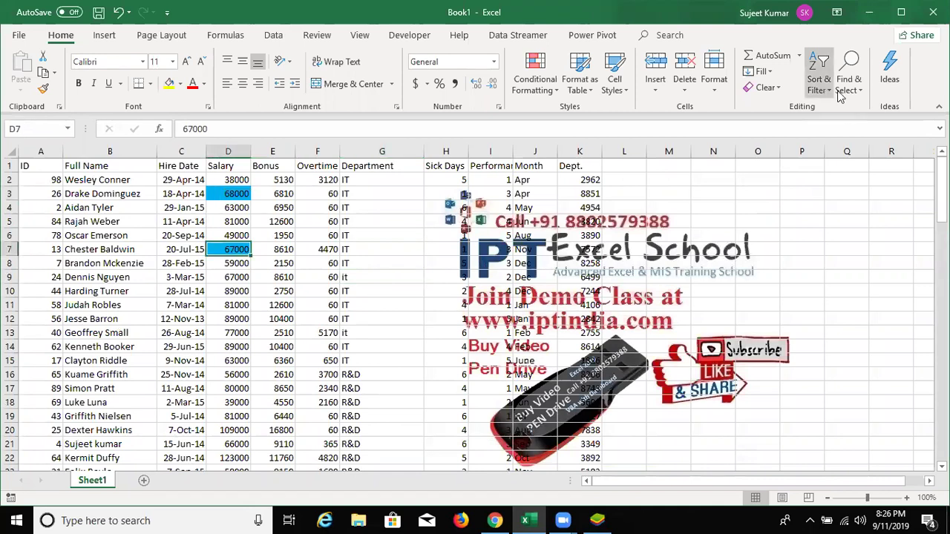
pyautogui.click(824, 137)
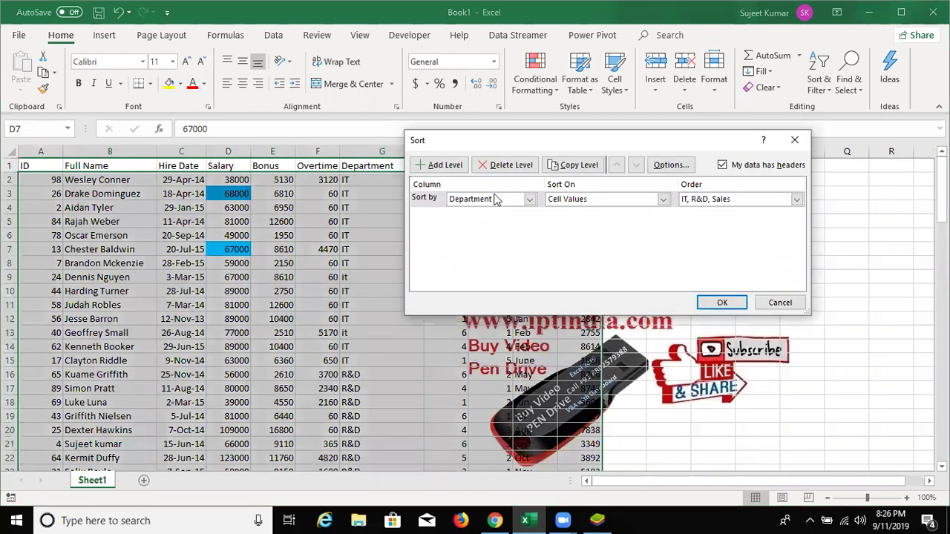
pyautogui.click(495, 200)
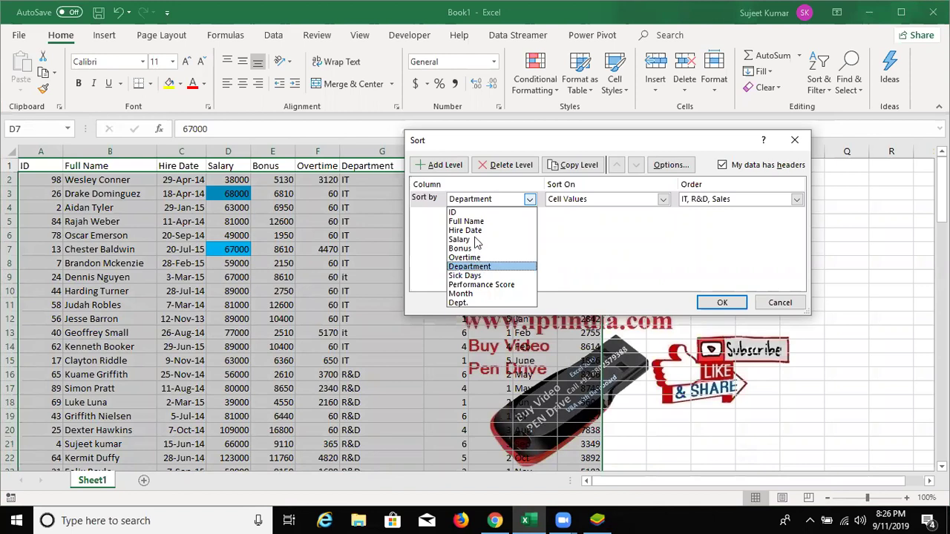
pyautogui.press('Up')
pyautogui.press('Return')
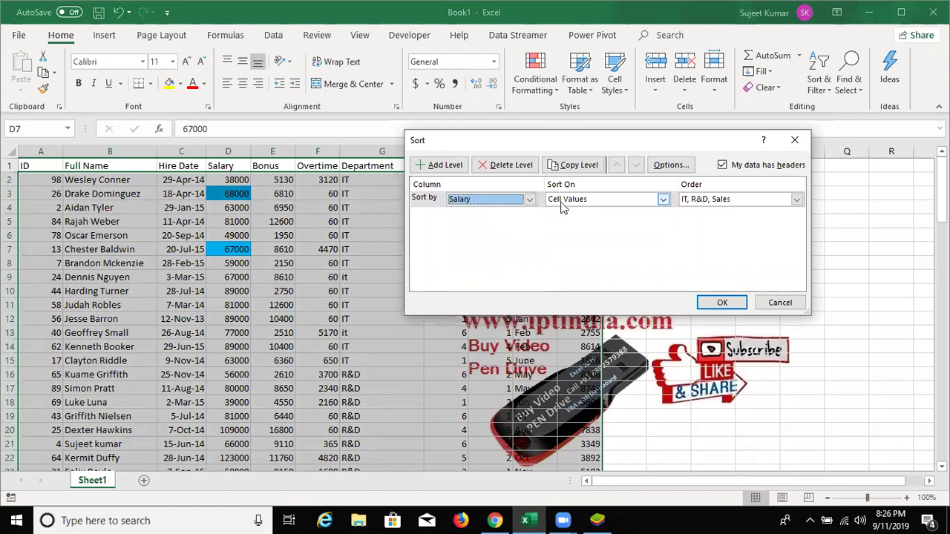
pyautogui.press('Tab')
pyautogui.hotkey('alt', 'Down')
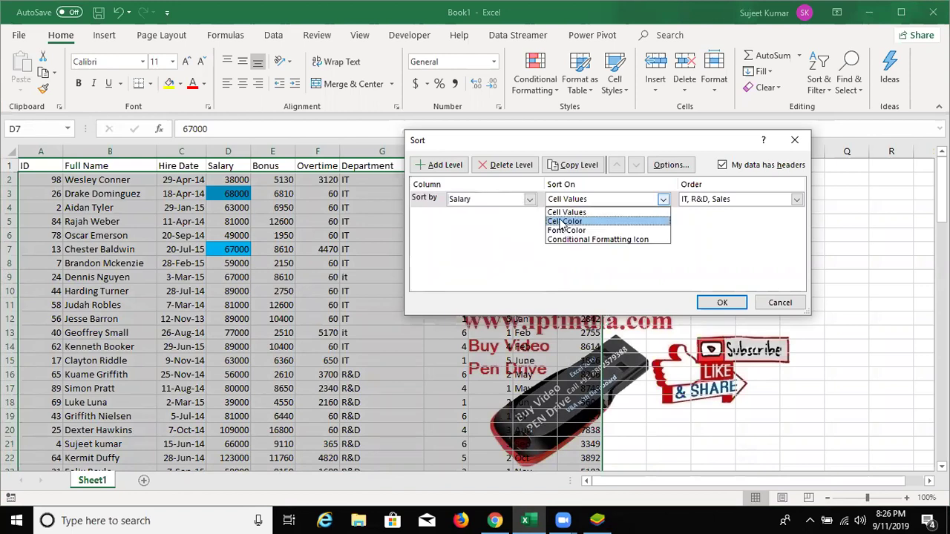
pyautogui.click(564, 222)
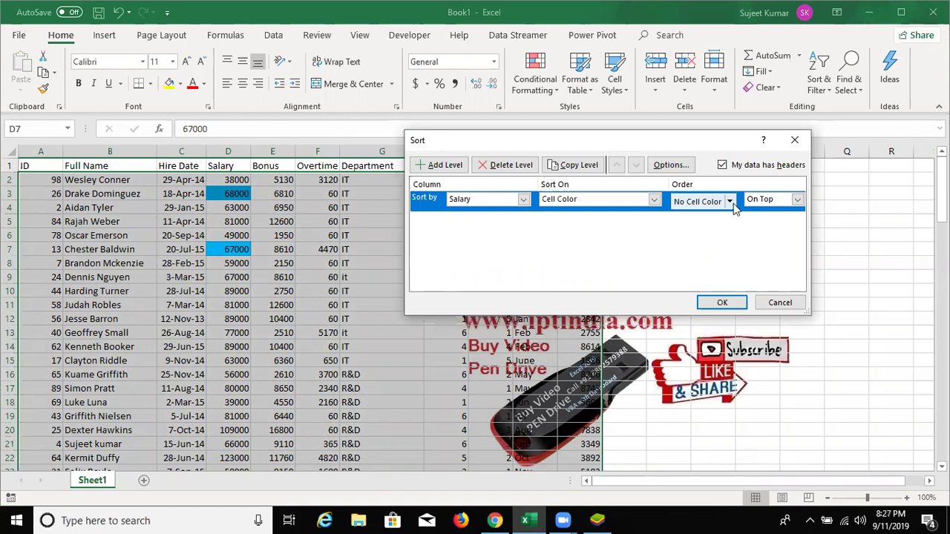
# - Put blue cells on top, apply the sort, and select the four blue salaries D2:D5
pyautogui.click(730, 203)
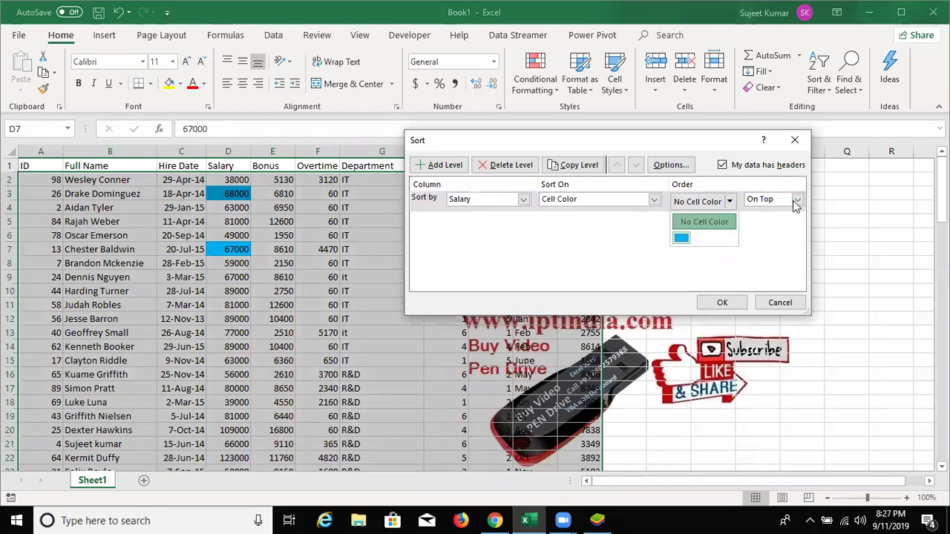
pyautogui.press('Down')
pyautogui.press('Return')
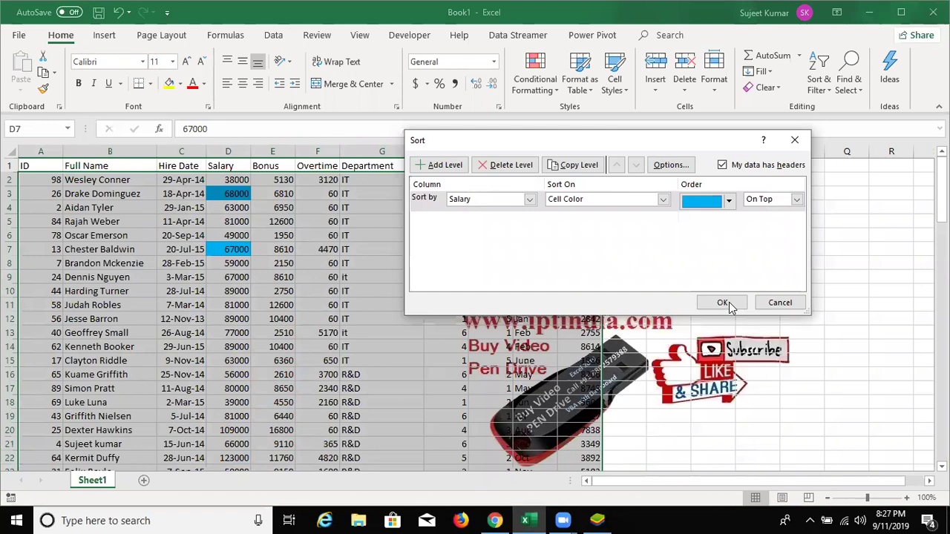
pyautogui.click(729, 307)
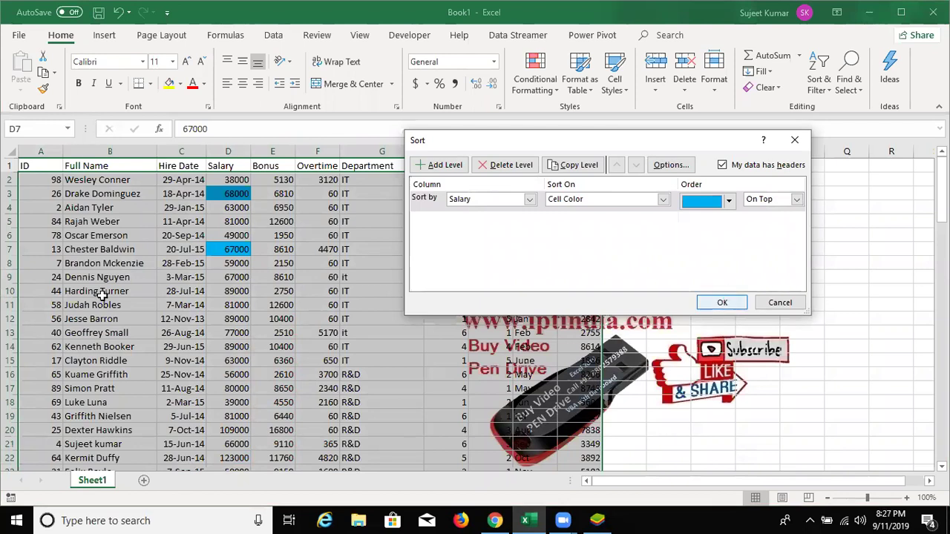
pyautogui.press('Up')
pyautogui.press('Up')
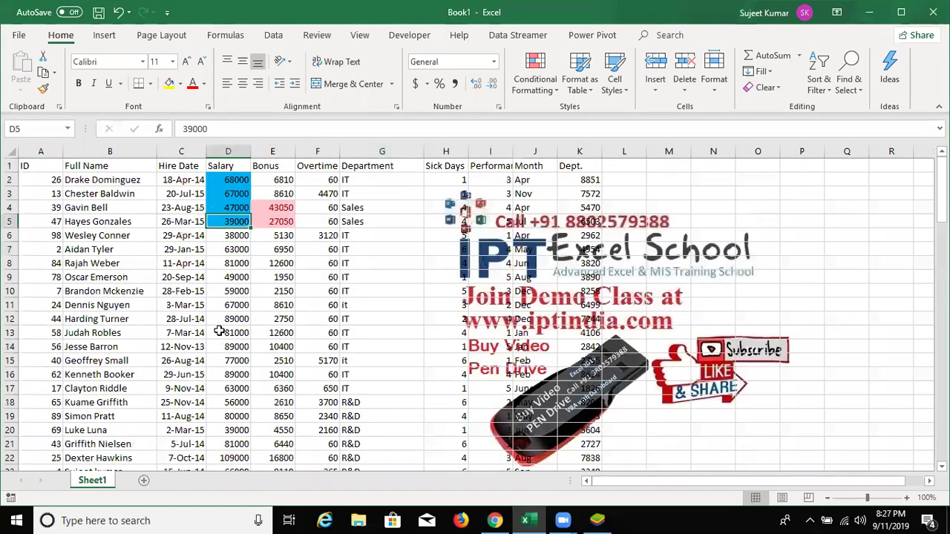
pyautogui.hotkey('shift', 'Up')
pyautogui.hotkey('shift', 'Up')
pyautogui.hotkey('shift', 'Up')
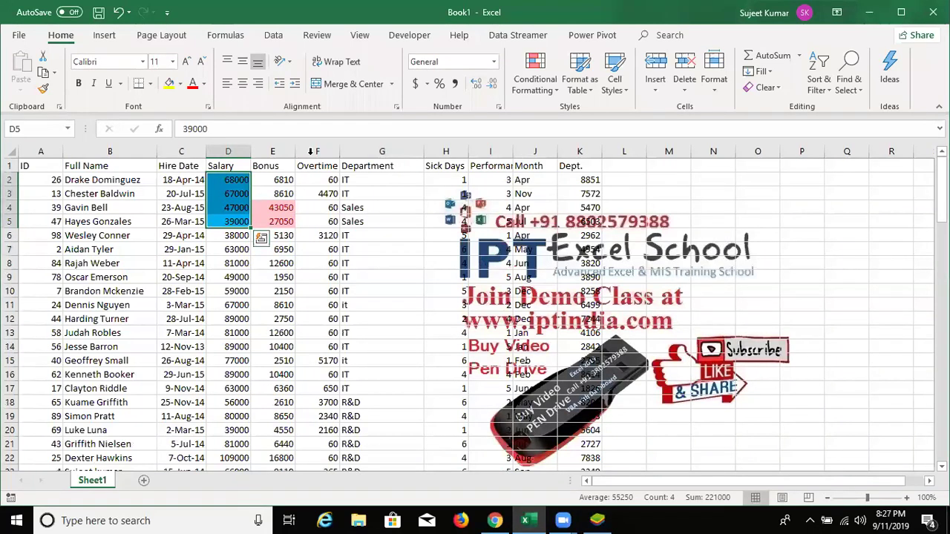
pyautogui.click(311, 152)
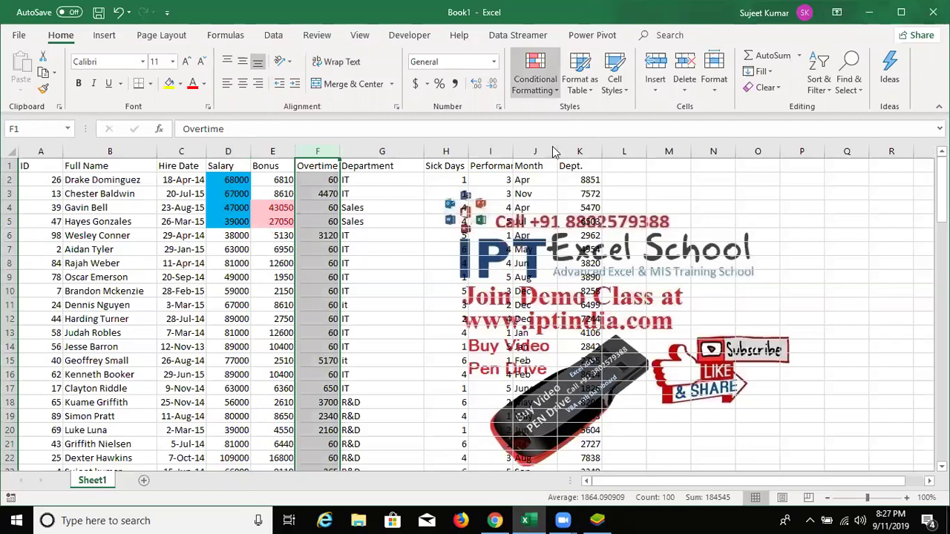
# - Apply the 3 Arrows (Colored) icon set to the Overtime values in column F
pyautogui.click(534, 74)
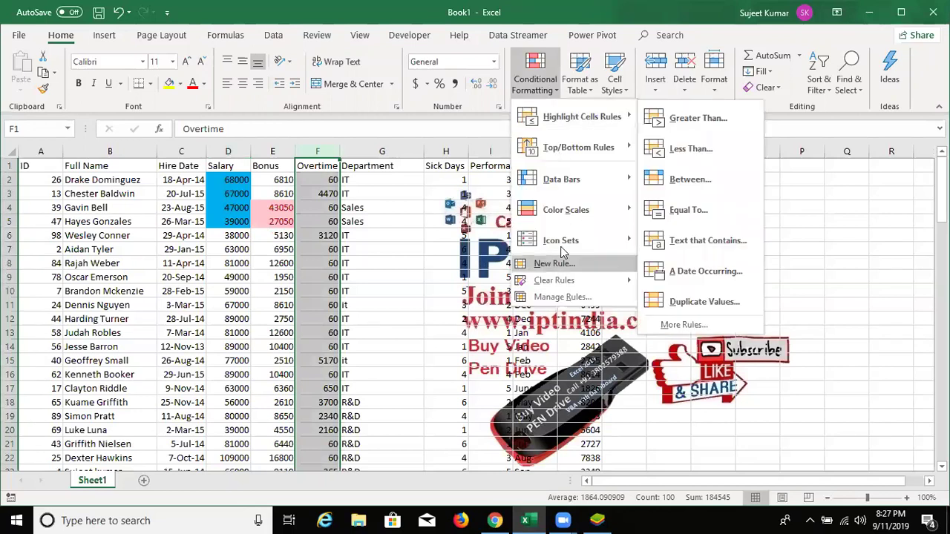
pyautogui.moveTo(560, 240)
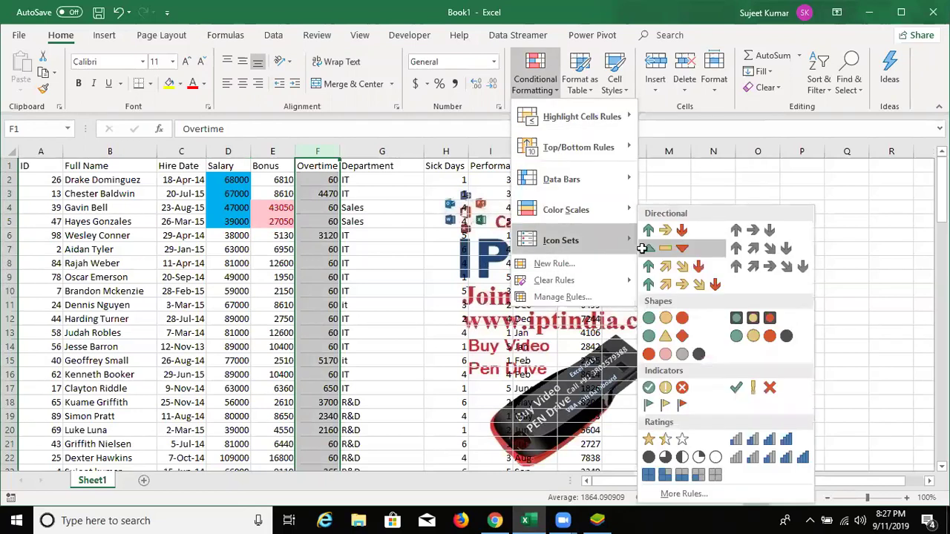
pyautogui.click(653, 231)
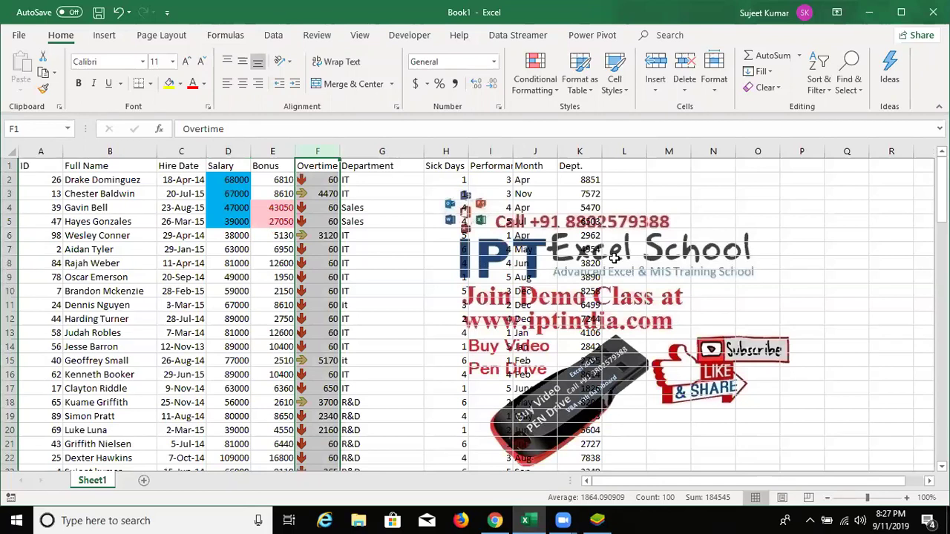
pyautogui.click(816, 85)
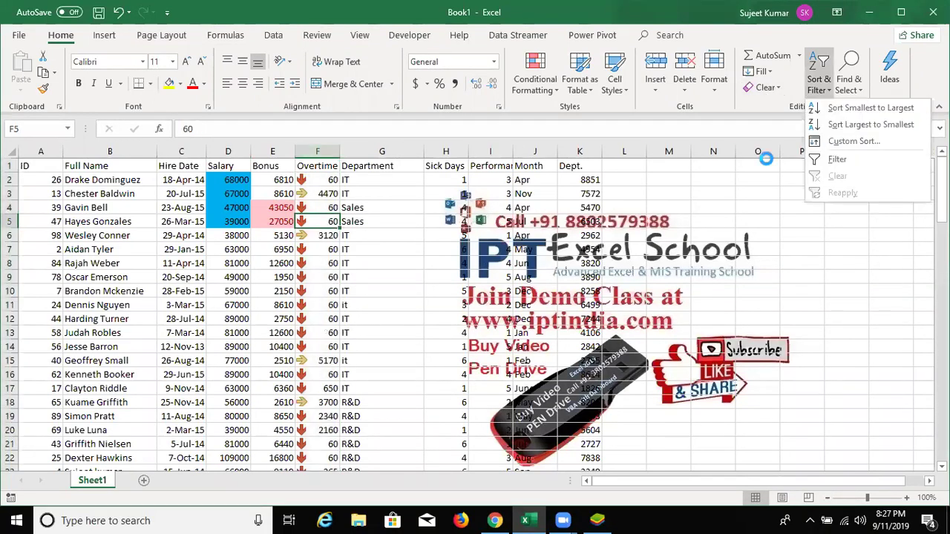
# - Set up a Custom Sort by Overtime based on its conditional formatting icons
pyautogui.click(765, 158)
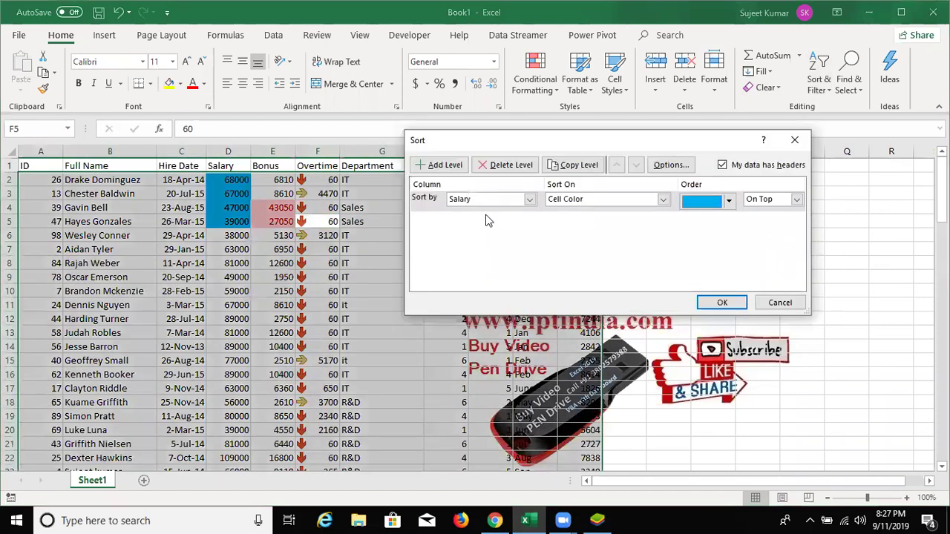
pyautogui.click(488, 202)
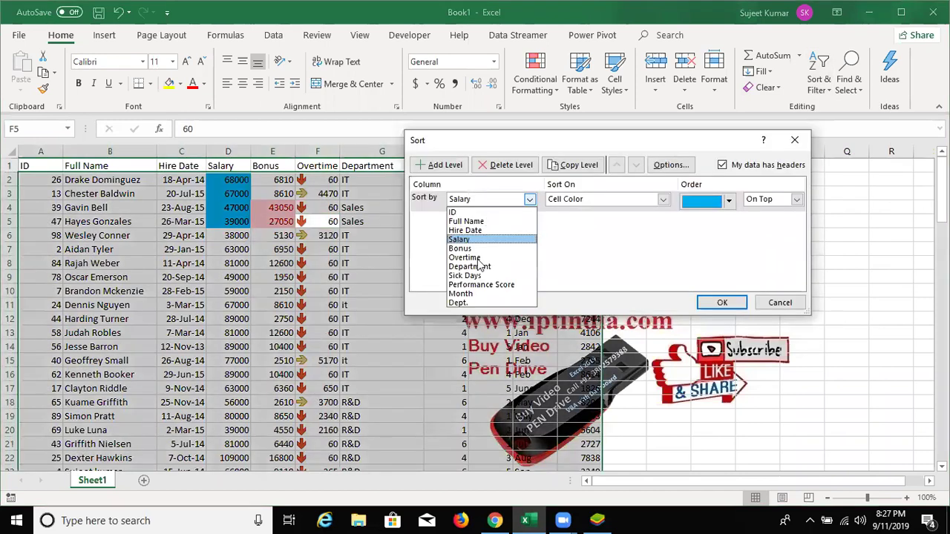
pyautogui.click(477, 258)
pyautogui.click(613, 206)
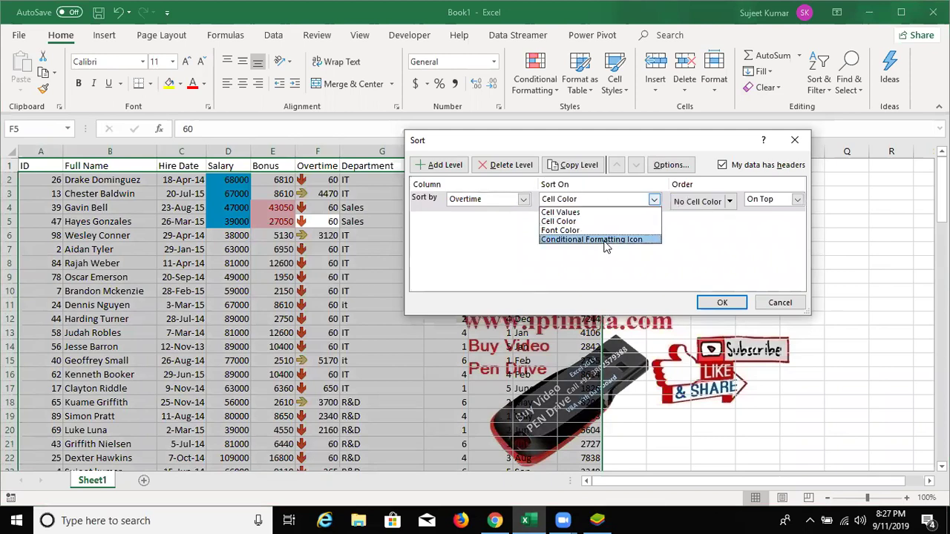
pyautogui.click(604, 240)
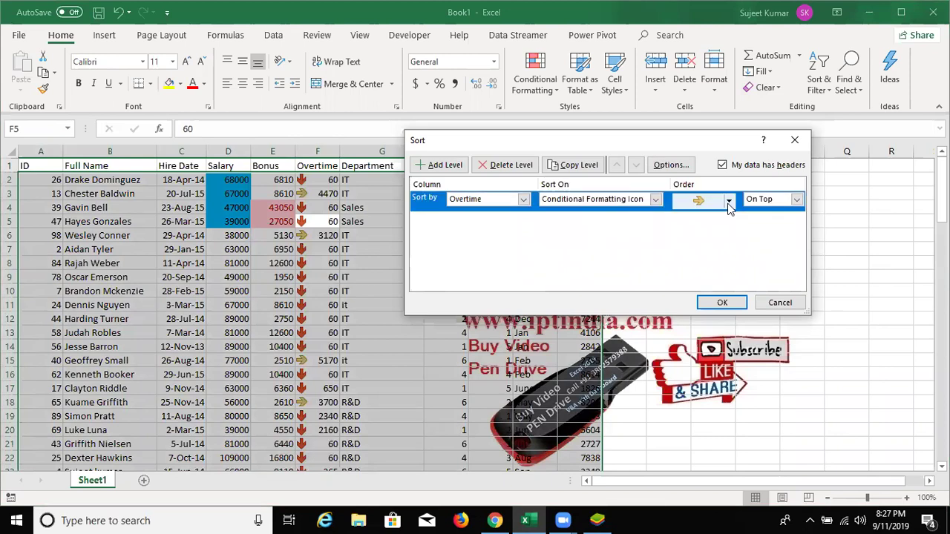
# - Put green up-arrow icons on top, apply the sort, and select Overtime cells F2:F18
pyautogui.click(725, 205)
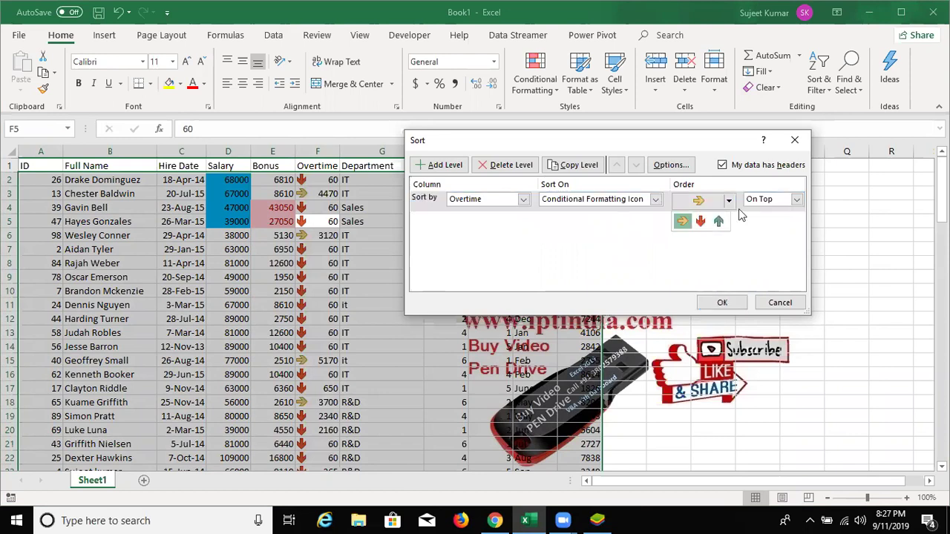
pyautogui.click(739, 212)
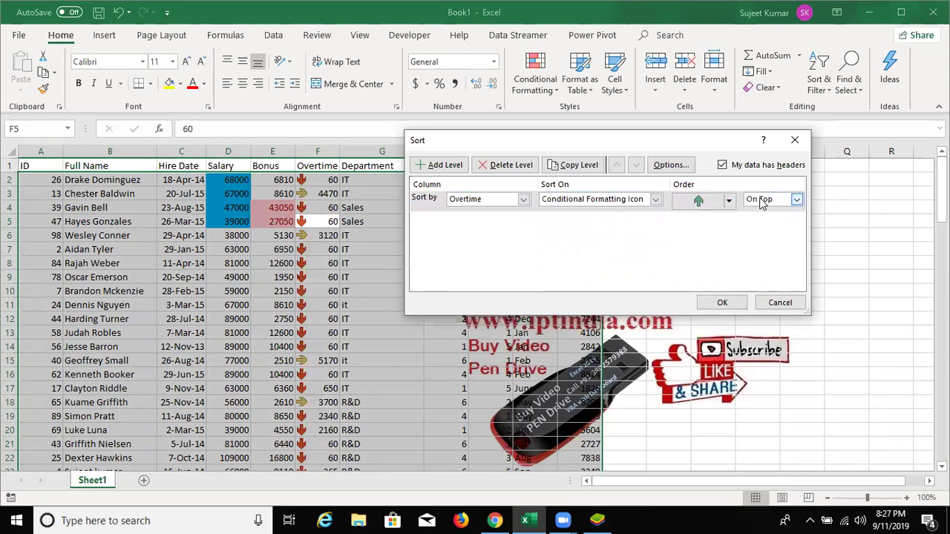
pyautogui.click(762, 204)
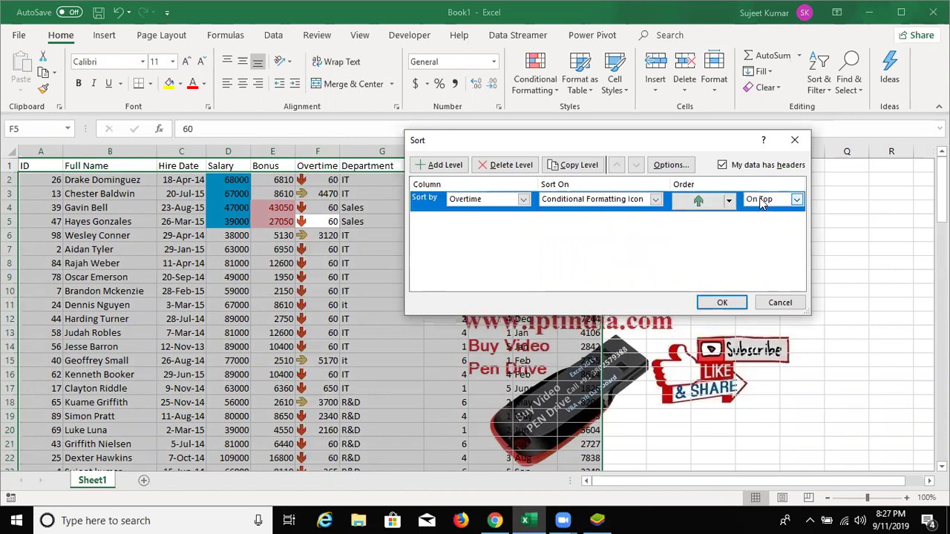
pyautogui.click(719, 304)
pyautogui.click(718, 304)
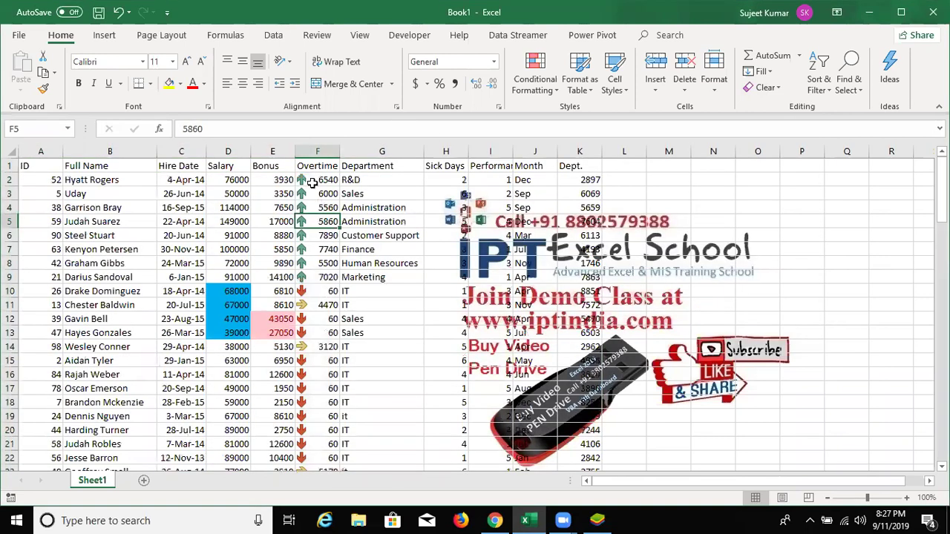
pyautogui.click(313, 182)
pyautogui.moveTo(305, 370); pyautogui.dragTo(305, 397)
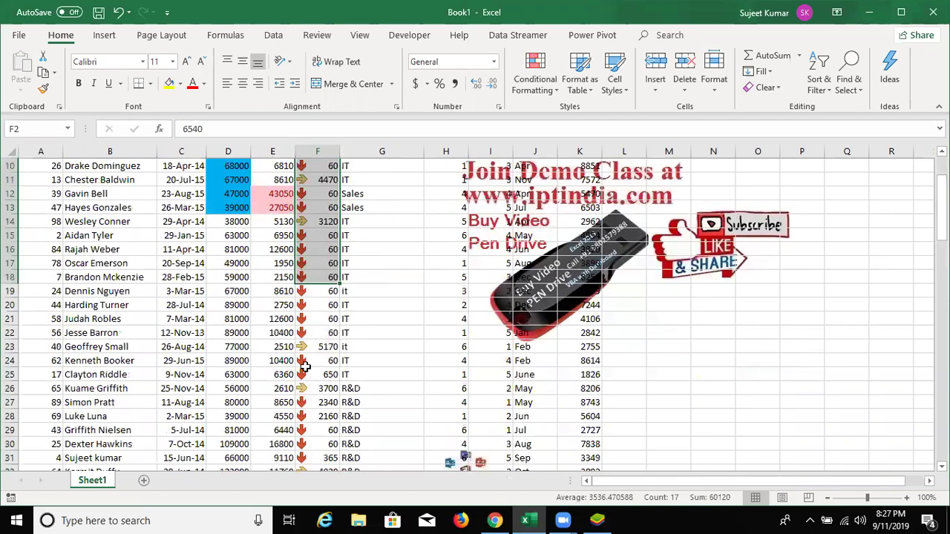
pyautogui.moveTo(305, 391); pyautogui.dragTo(305, 403)
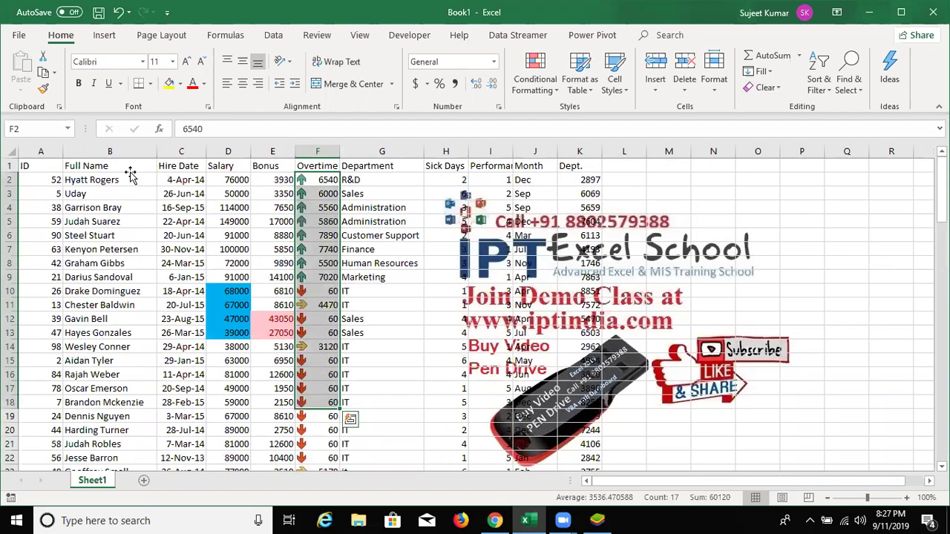
pyautogui.click(130, 172)
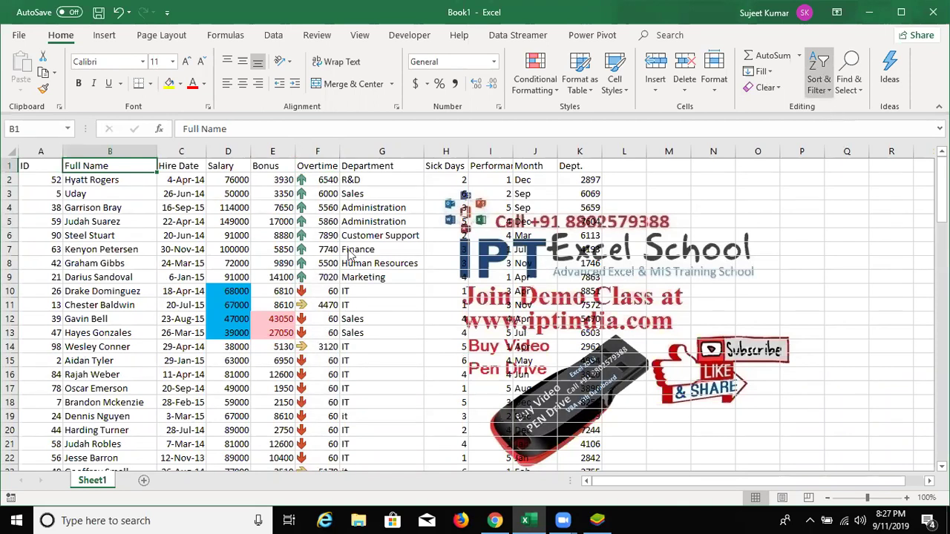
# - Reopen Custom Sort and toggle My data has headers off and back on
pyautogui.click(819, 82)
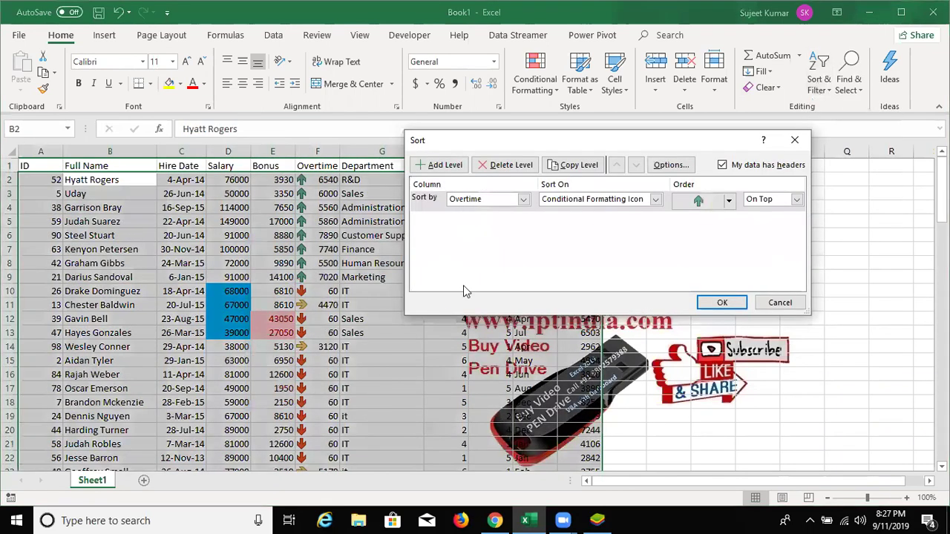
pyautogui.click(482, 199)
pyautogui.press('Up')
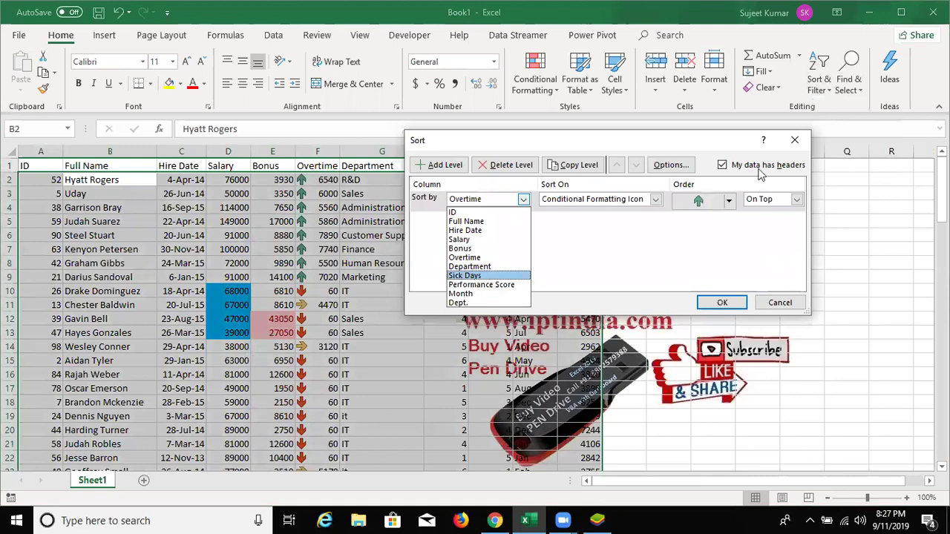
pyautogui.press('Up')
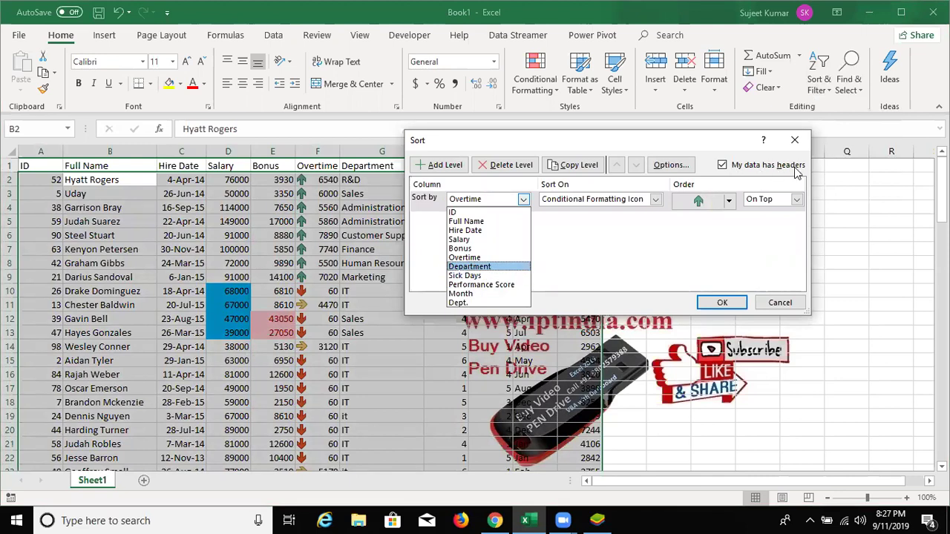
pyautogui.click(723, 165)
pyautogui.click(723, 166)
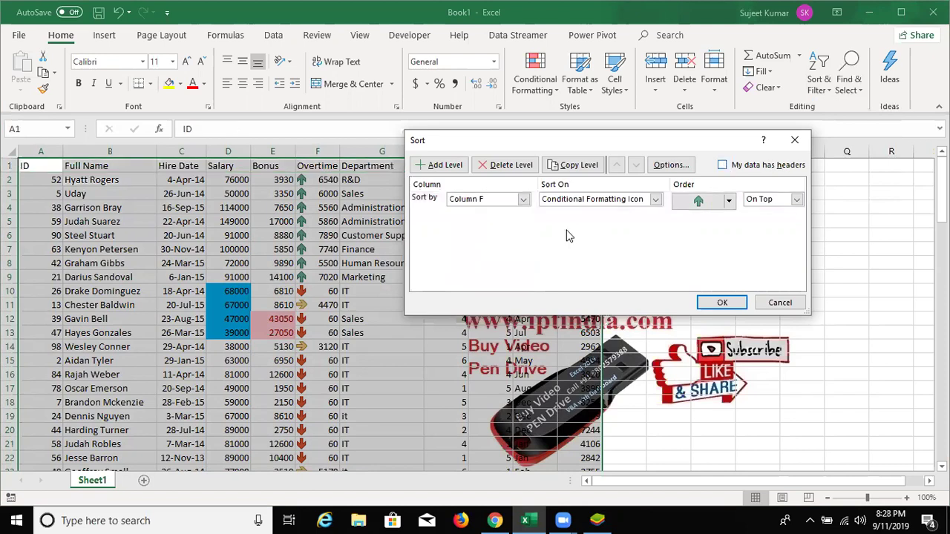
pyautogui.click(482, 200)
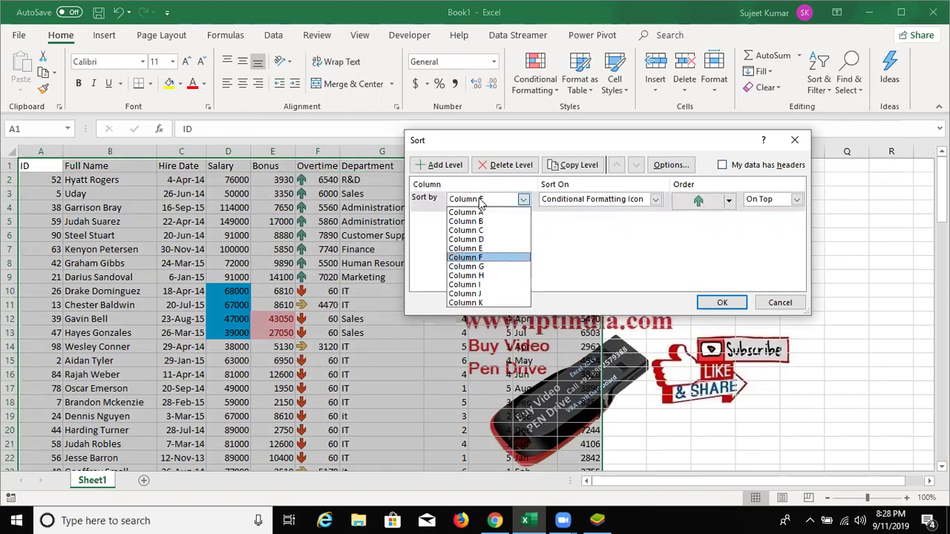
pyautogui.press('Down')
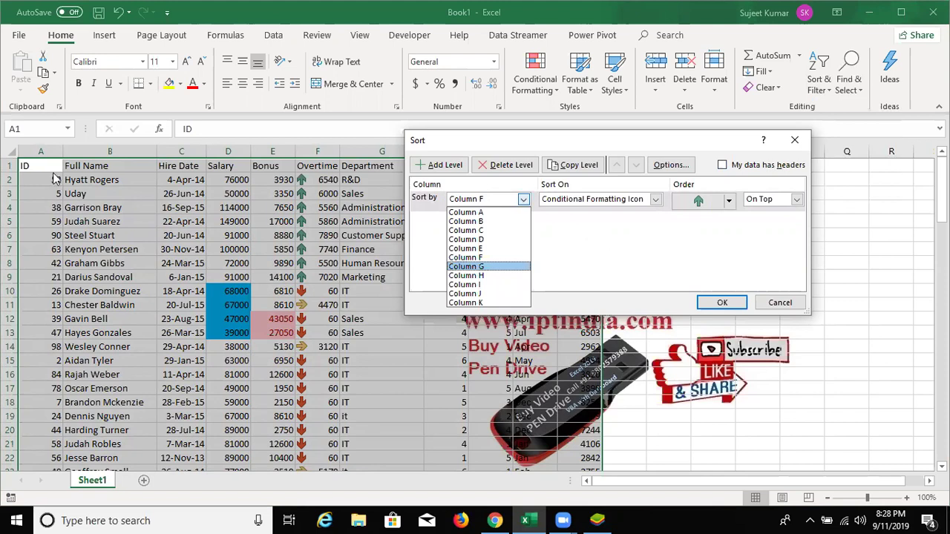
pyautogui.press('Escape')
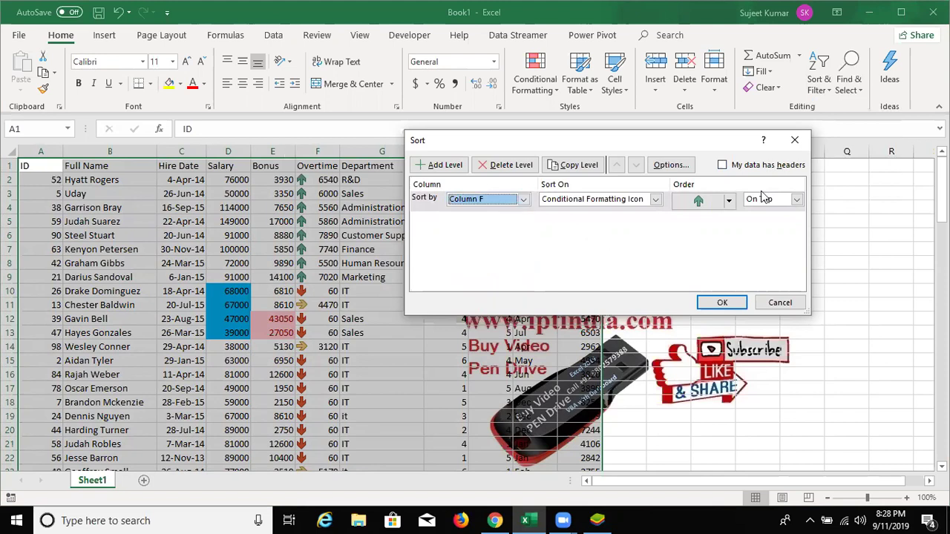
pyautogui.click(721, 166)
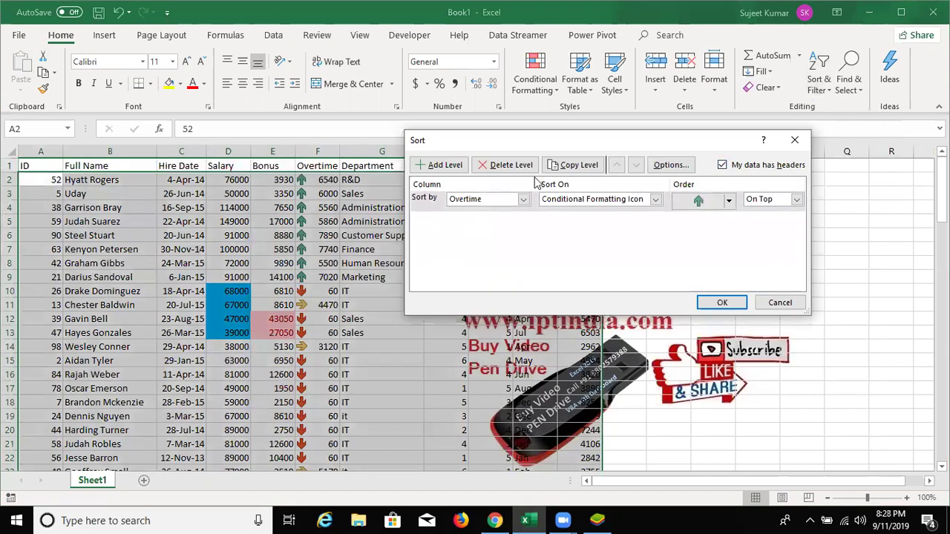
# - Change the Sort by column from Overtime to Department
pyautogui.click(477, 199)
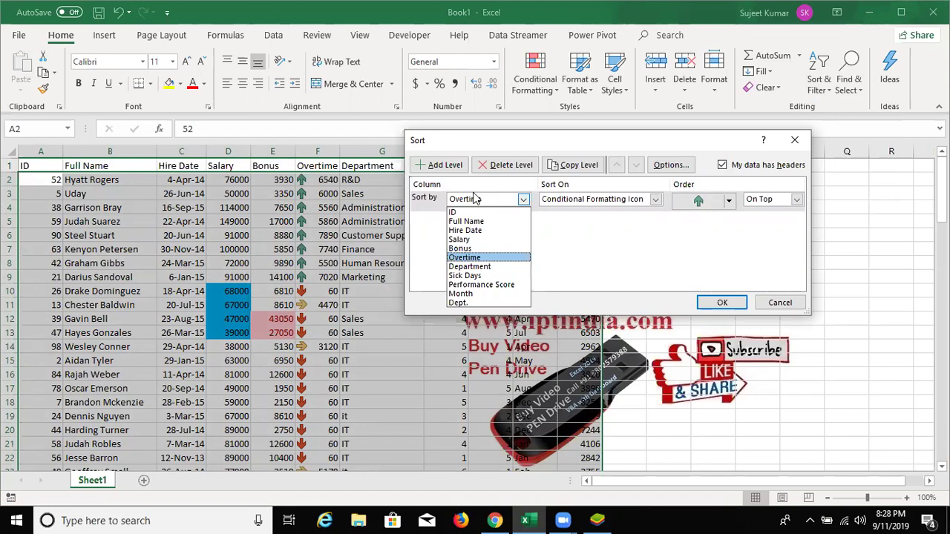
pyautogui.click(586, 232)
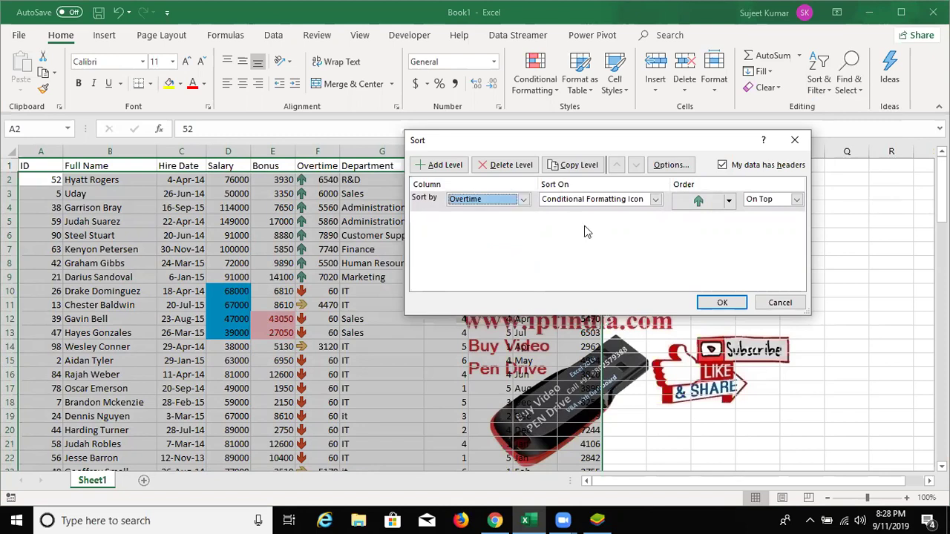
pyautogui.click(494, 203)
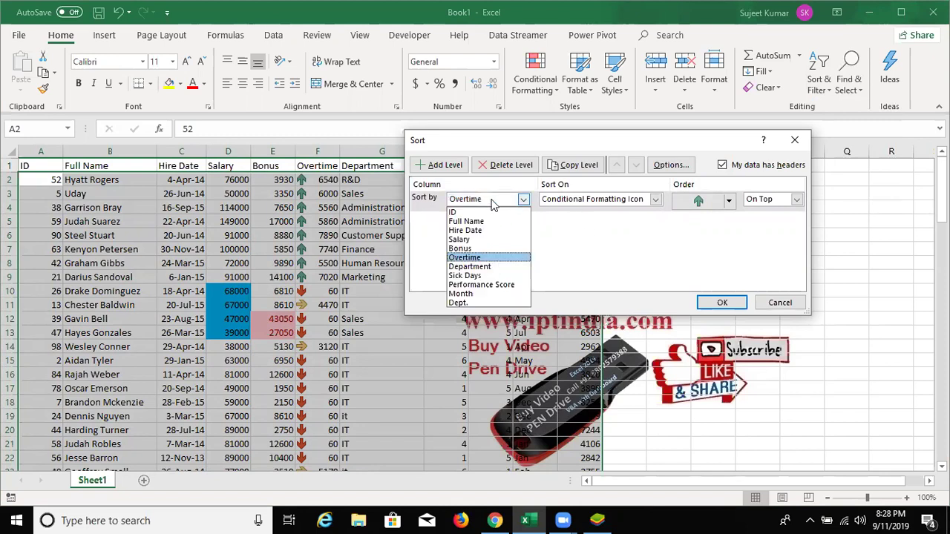
pyautogui.click(483, 269)
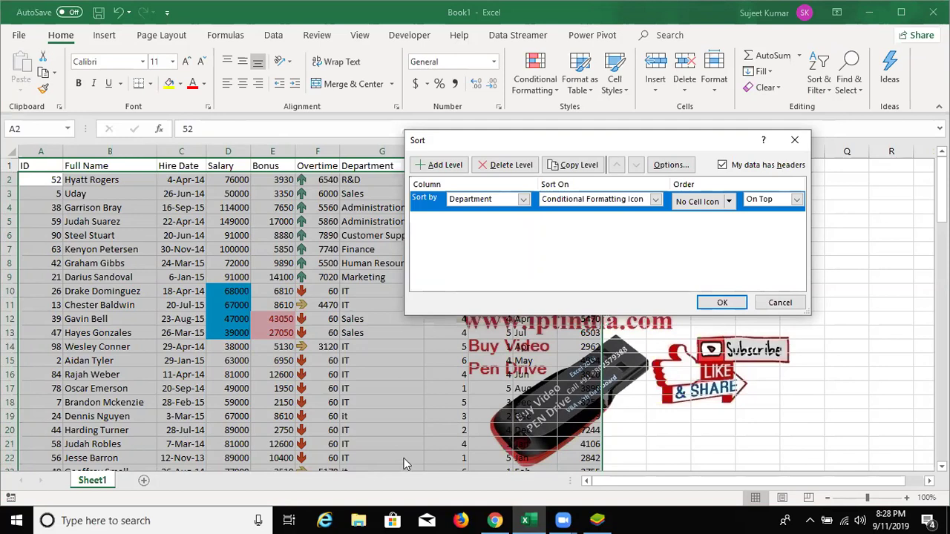
# - Sort Department by cell values with case-sensitive sorting enabled
pyautogui.click(578, 202)
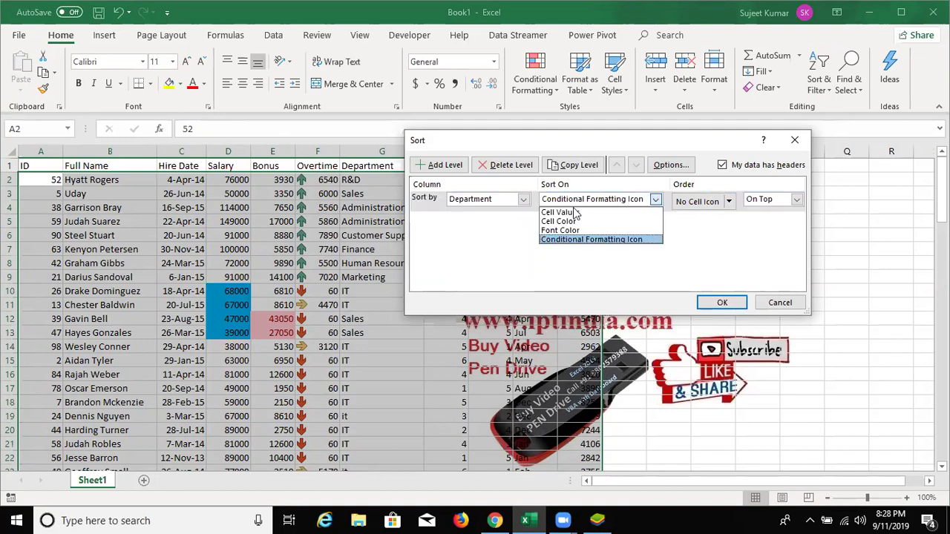
pyautogui.click(568, 213)
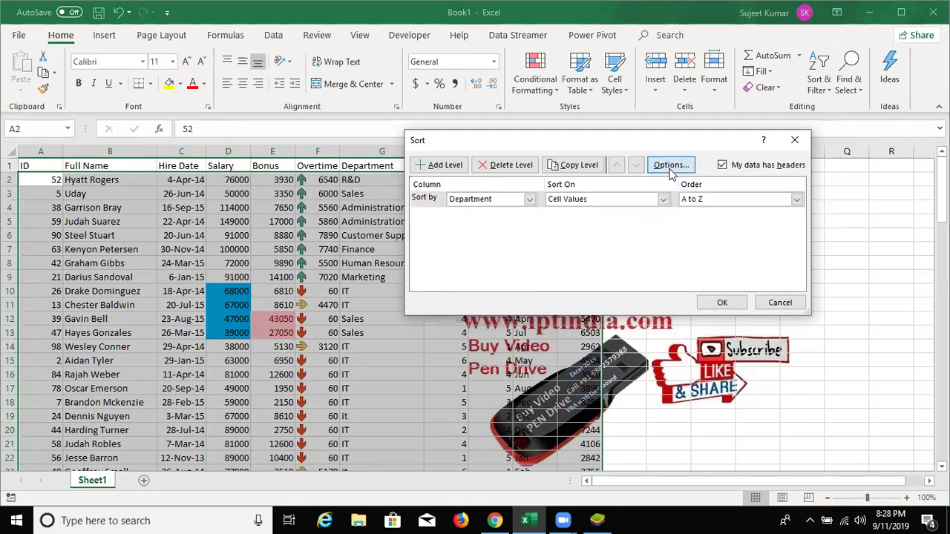
pyautogui.click(671, 165)
pyautogui.click(557, 188)
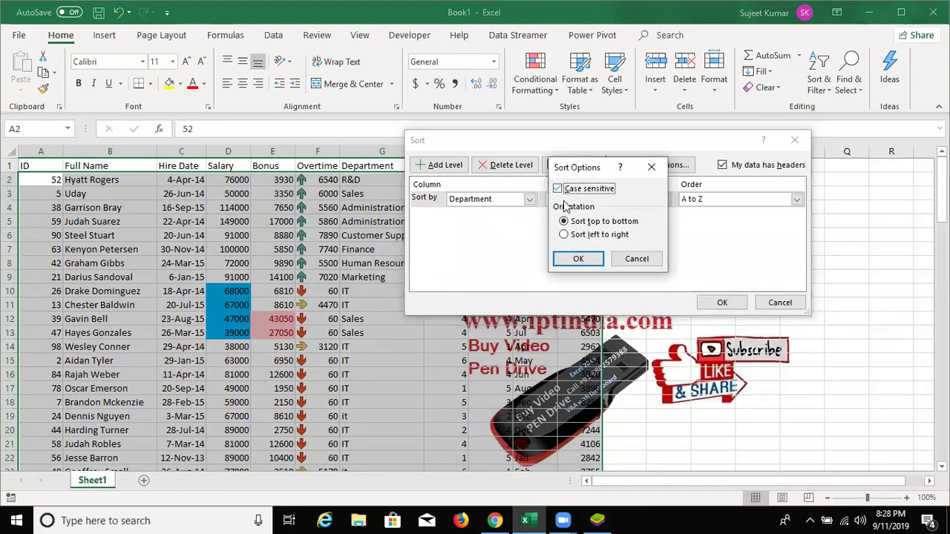
pyautogui.click(578, 258)
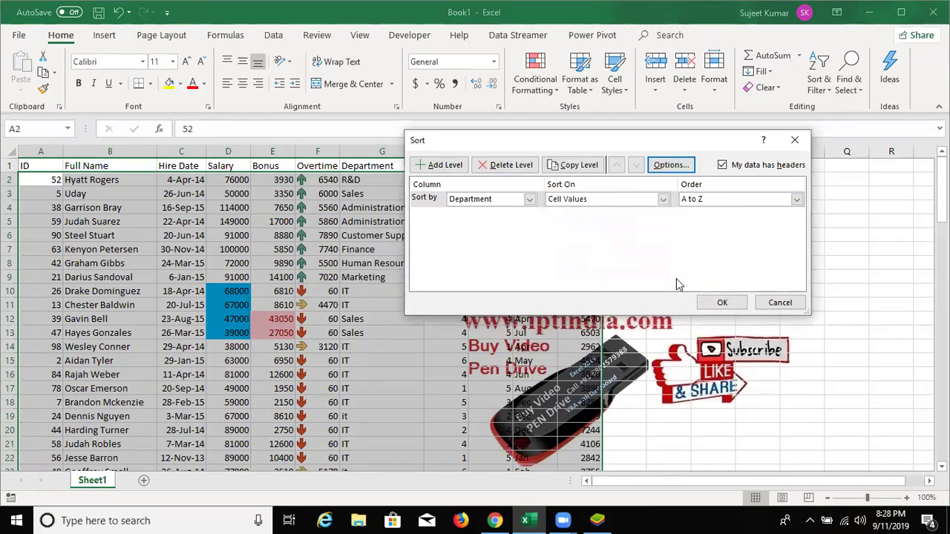
pyautogui.click(718, 303)
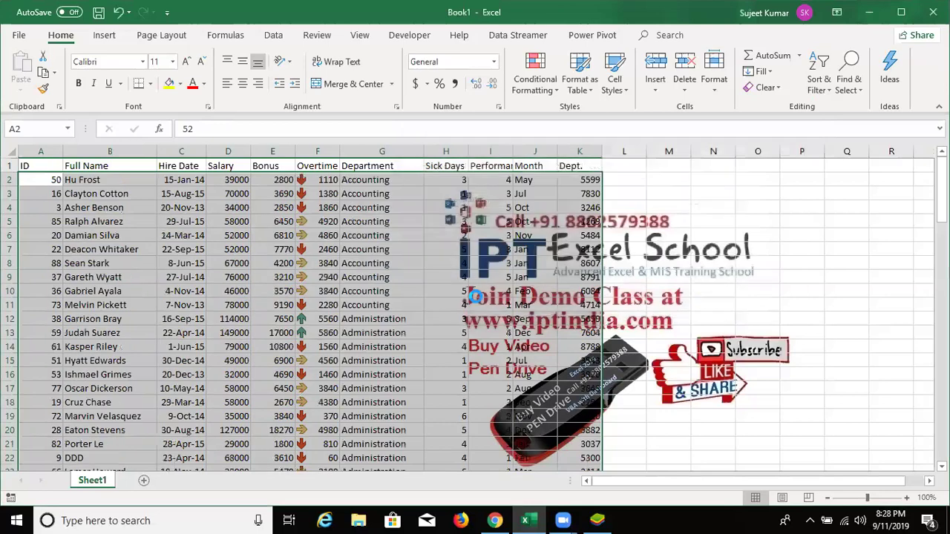
# - Select the two lowercase it Department cells and scroll through the sorted table
pyautogui.scroll(-4, 443, 331)
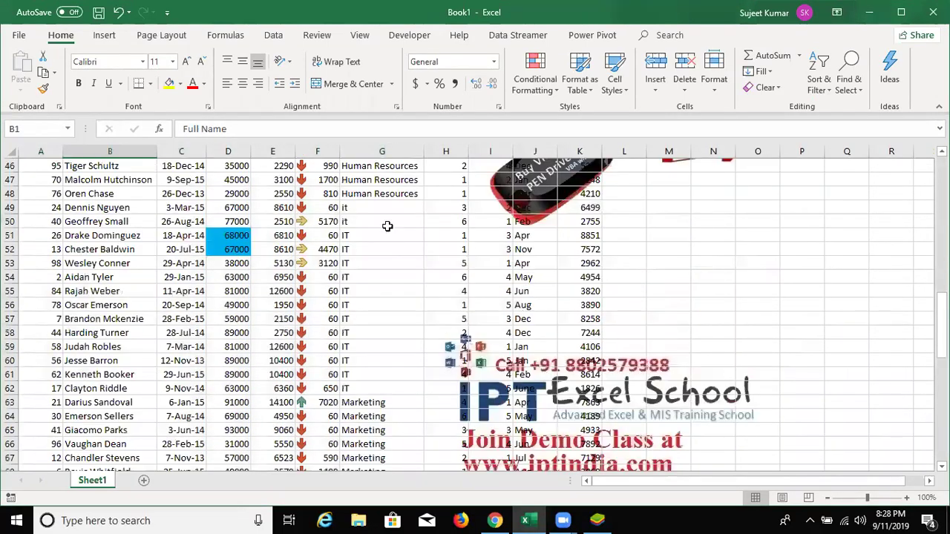
pyautogui.moveTo(379, 207); pyautogui.dragTo(367, 386)
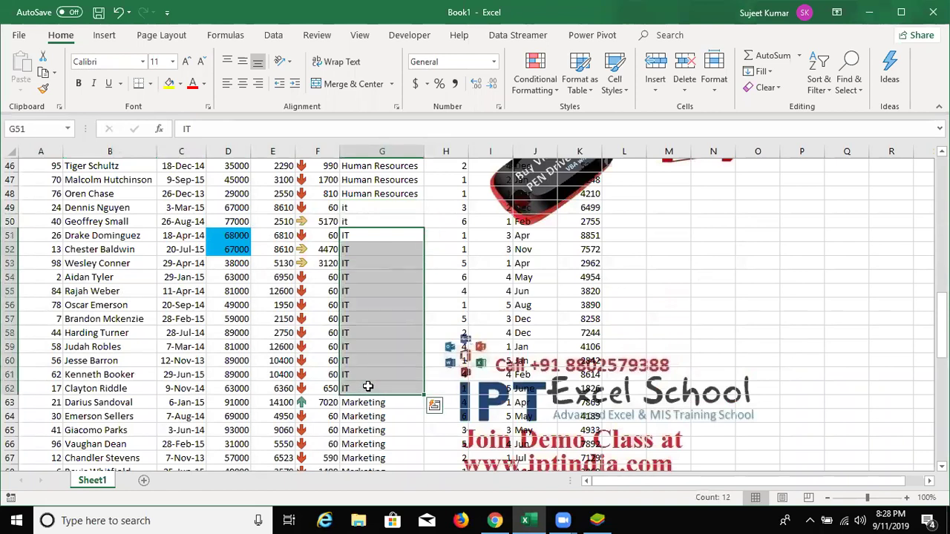
pyautogui.scroll(15, 367, 387)
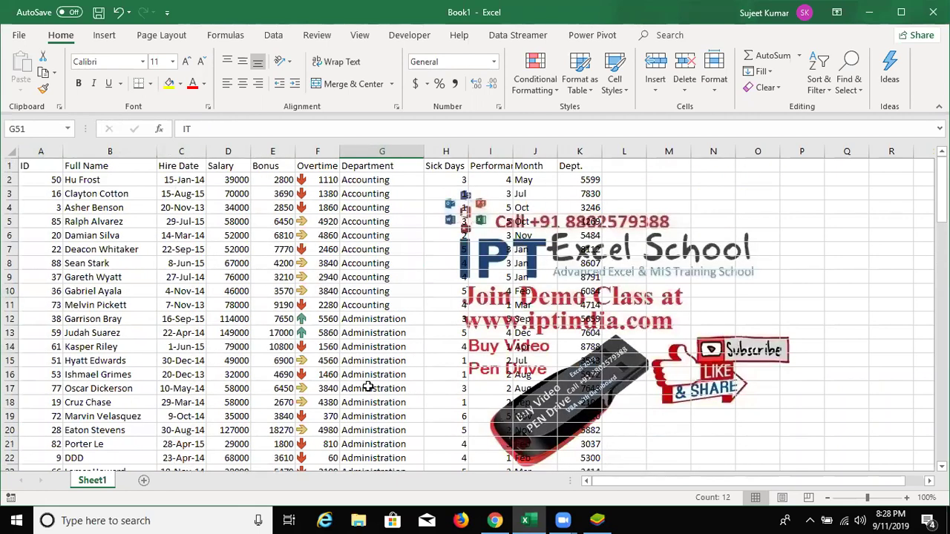
pyautogui.scroll(-4, 367, 387)
pyautogui.scroll(-2, 386, 375)
pyautogui.scroll(-2, 391, 374)
pyautogui.scroll(5, 391, 374)
pyautogui.scroll(3, 391, 375)
# - On a new sheet, label A1:A2 Month and Sales and fill Jan through Jul across B1:H1
pyautogui.click(144, 481)
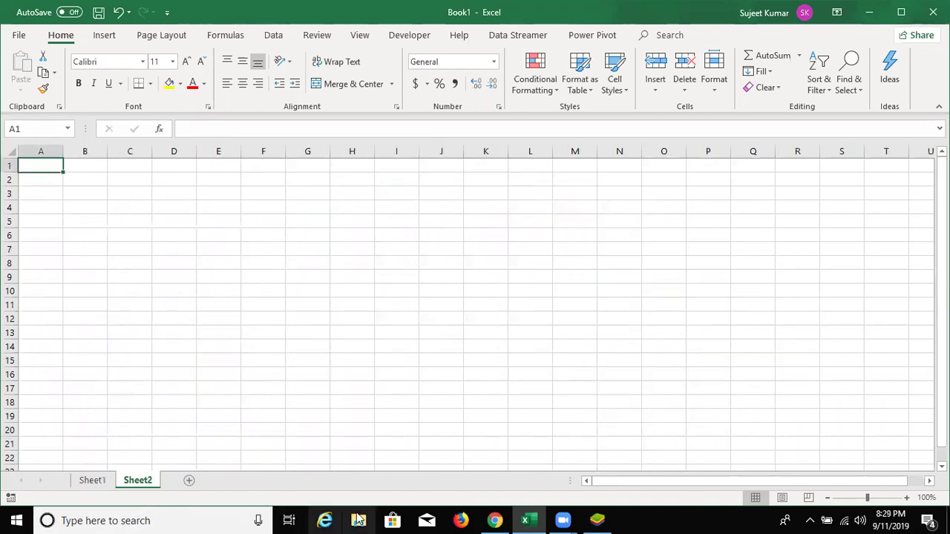
pyautogui.write('N')
pyautogui.press('BackSpace')
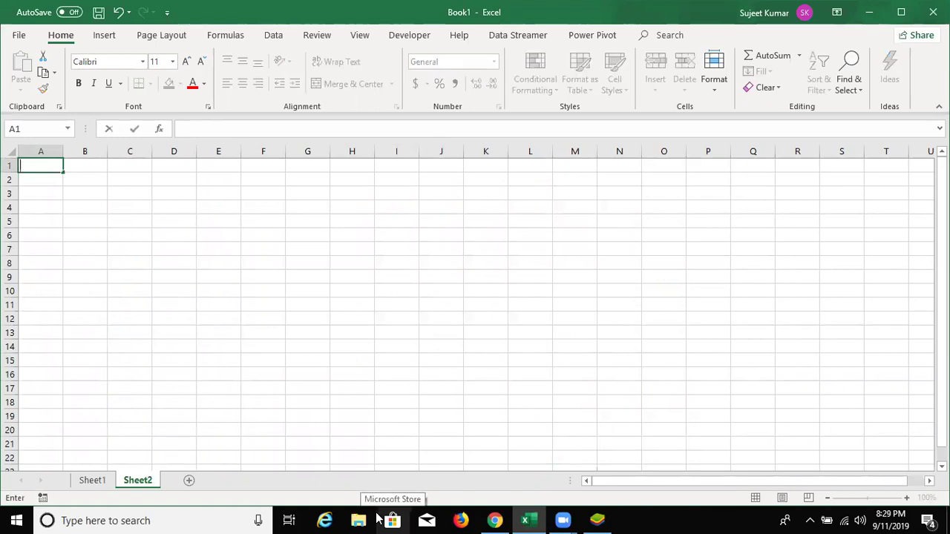
pyautogui.write('M')
pyautogui.press('Return')
pyautogui.write('Sales')
pyautogui.press('Return')
pyautogui.press('Up')
pyautogui.press('Up')
pyautogui.press('Right')
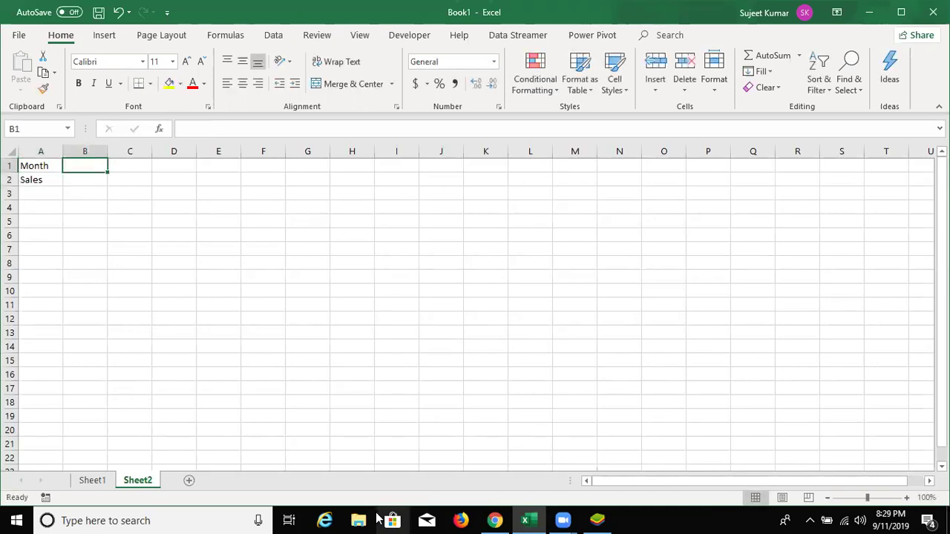
pyautogui.write('Jan')
pyautogui.hotkey('ctrl', 'Return')
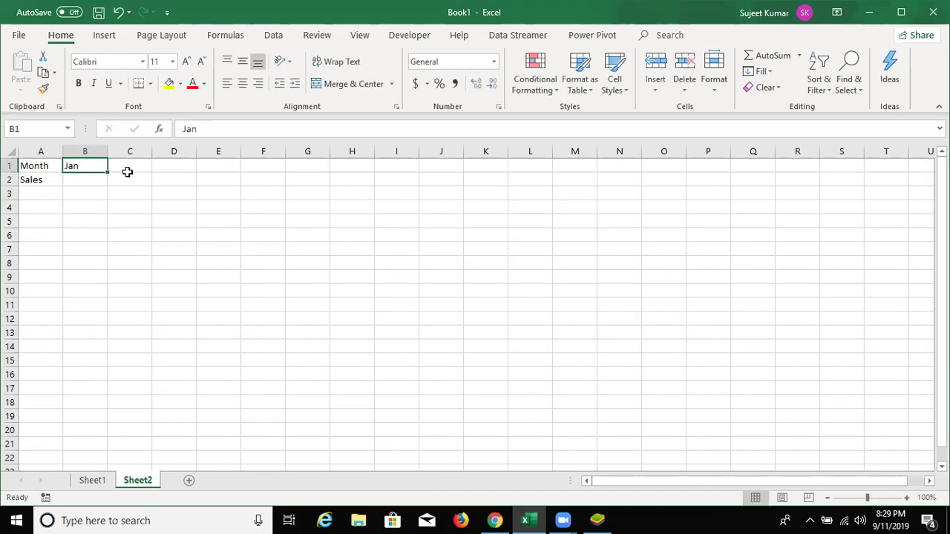
pyautogui.moveTo(107, 171); pyautogui.dragTo(358, 164)
# - Enter sales figures 85, 69, 85, 45, 96, 58, 96 in B2:H2 and select B1:H2
pyautogui.click(92, 179)
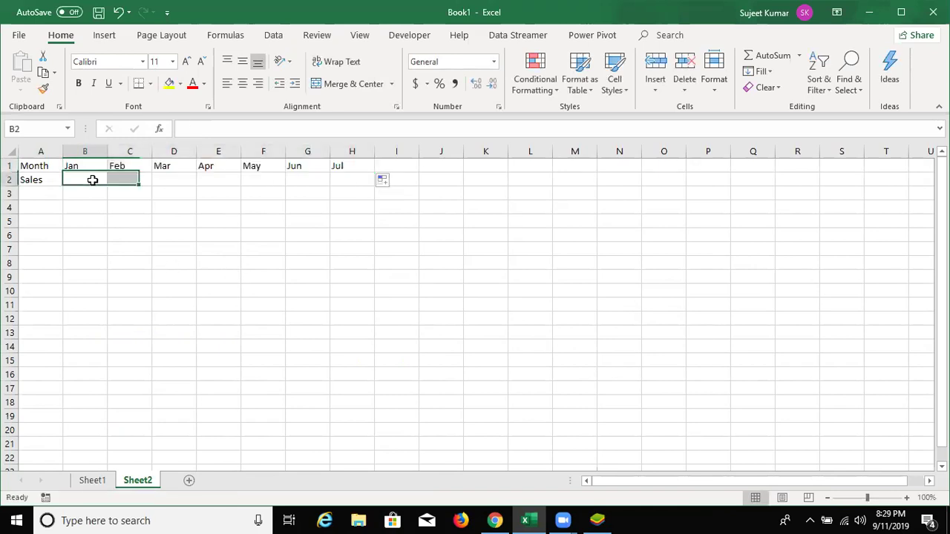
pyautogui.write('85')
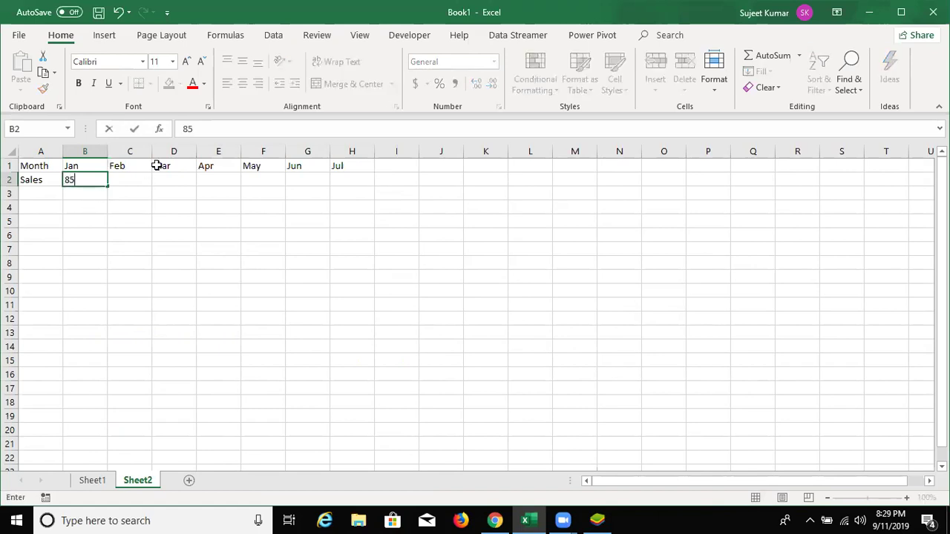
pyautogui.press('Tab')
pyautogui.write('69')
pyautogui.press('Tab')
pyautogui.write('85')
pyautogui.press('Tab')
pyautogui.write('45\t96')
pyautogui.press('Tab')
pyautogui.write('58')
pyautogui.press('Tab')
pyautogui.write('96')
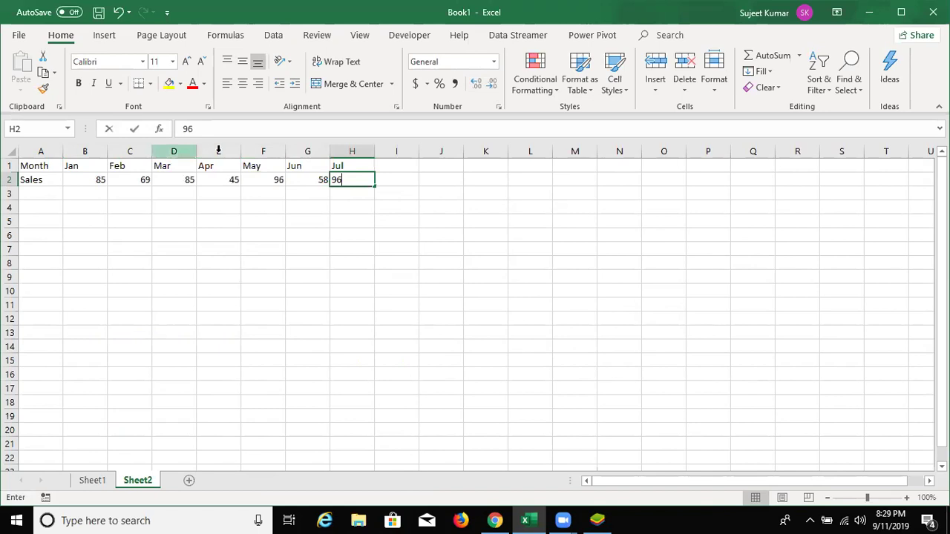
pyautogui.press('Return')
pyautogui.moveTo(85, 164); pyautogui.dragTo(366, 181)
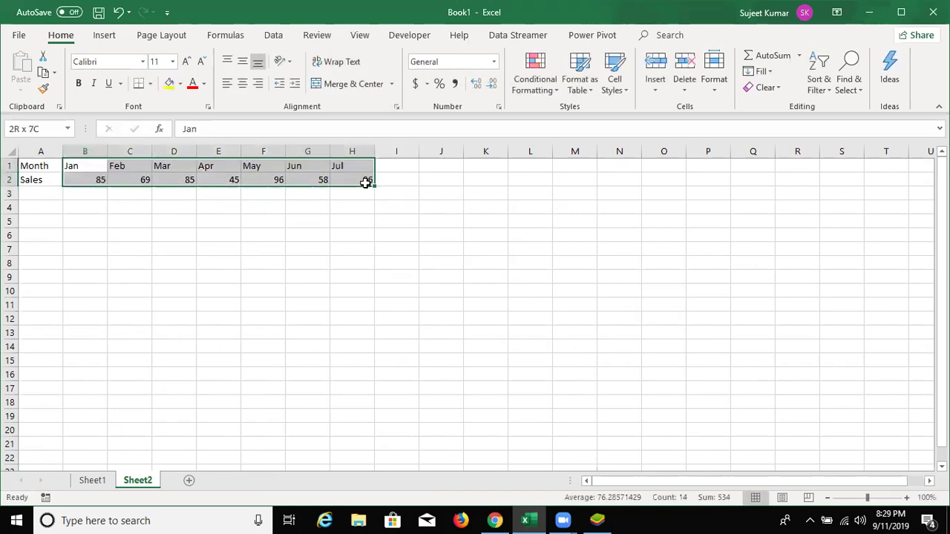
# - In Custom Sort, set the sort orientation to left to right
pyautogui.click(830, 90)
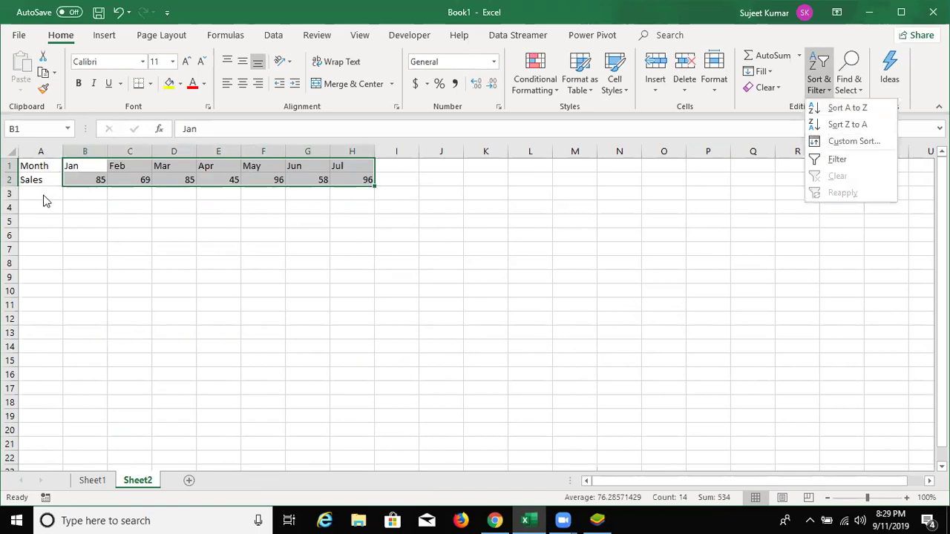
pyautogui.click(870, 146)
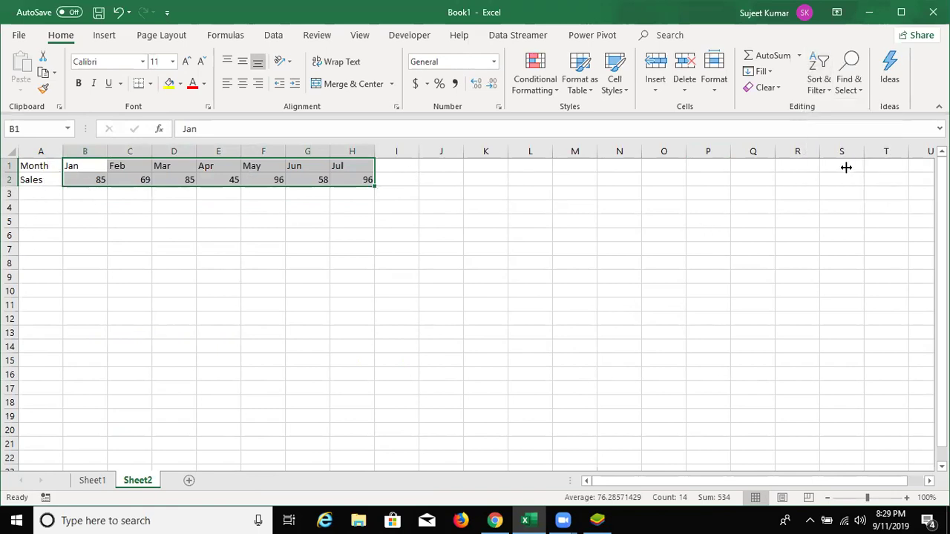
pyautogui.click(672, 164)
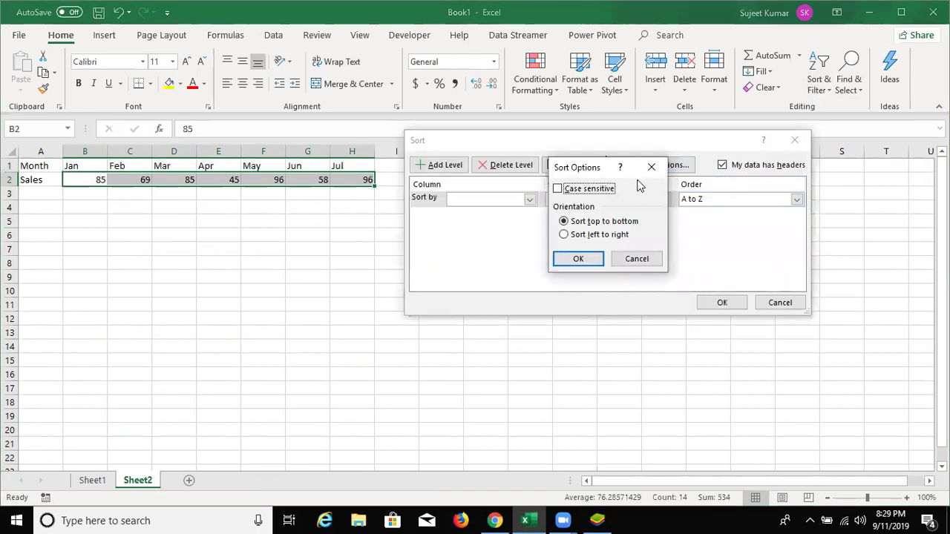
pyautogui.click(592, 235)
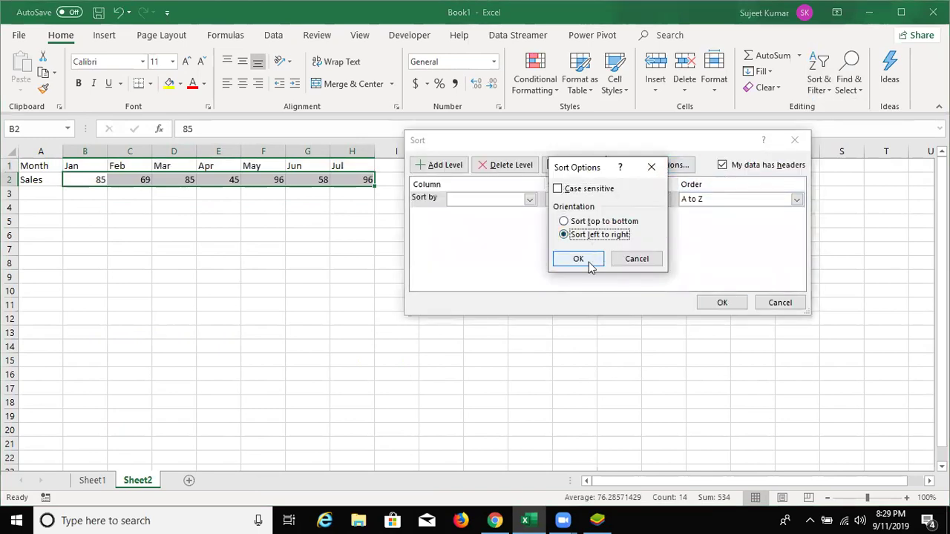
pyautogui.click(577, 259)
# - Sort by Row 2 (sales), smallest to largest, and reselect the sorted table
pyautogui.click(526, 203)
pyautogui.click(515, 212)
pyautogui.click(520, 200)
pyautogui.click(511, 222)
pyautogui.click(505, 201)
pyautogui.click(501, 213)
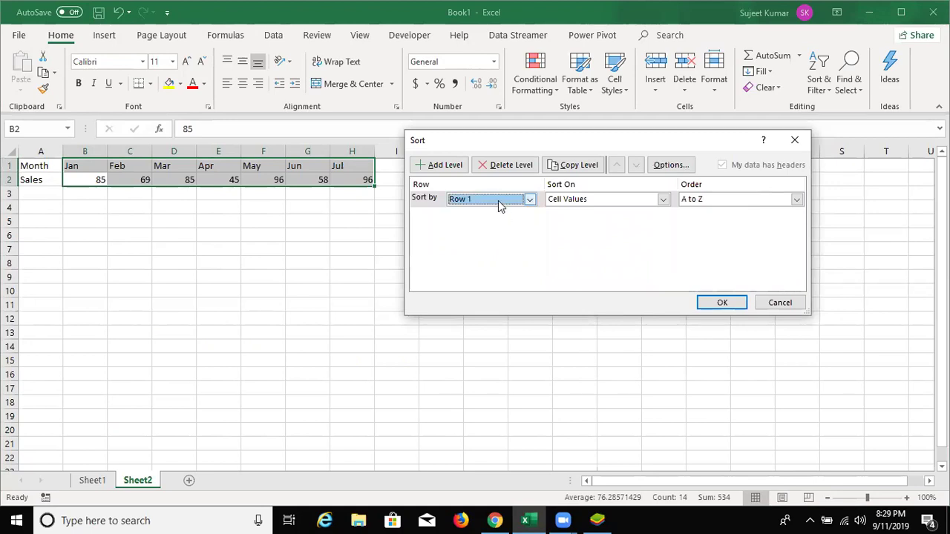
pyautogui.click(498, 201)
pyautogui.click(496, 221)
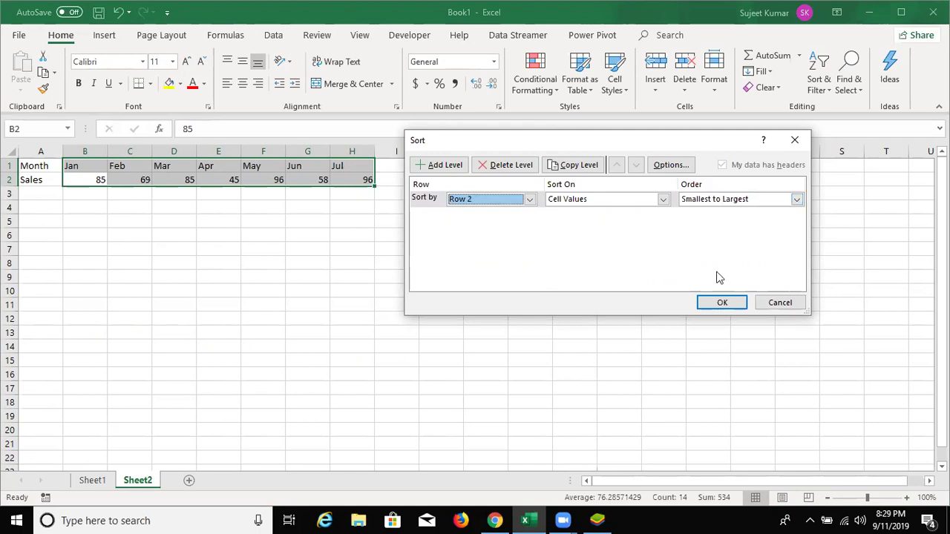
pyautogui.click(720, 303)
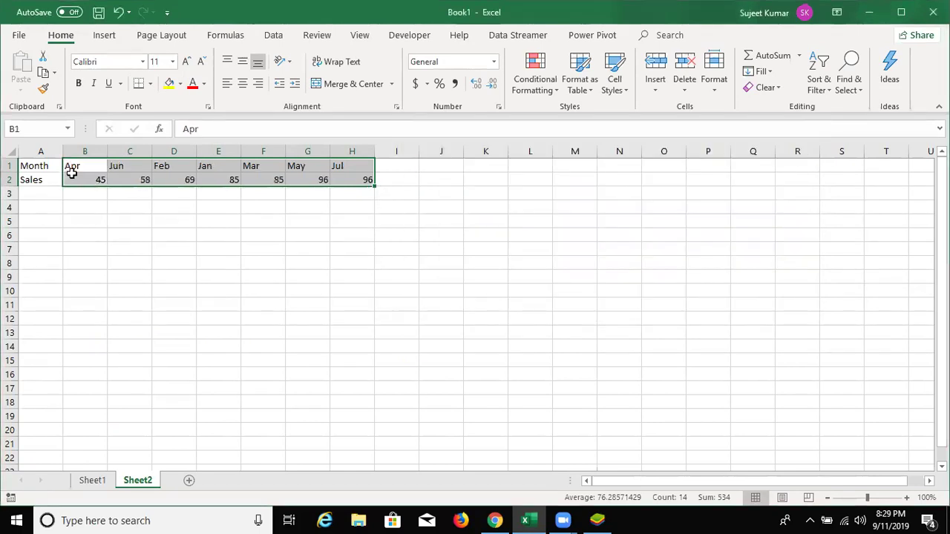
pyautogui.moveTo(75, 180); pyautogui.dragTo(345, 169)
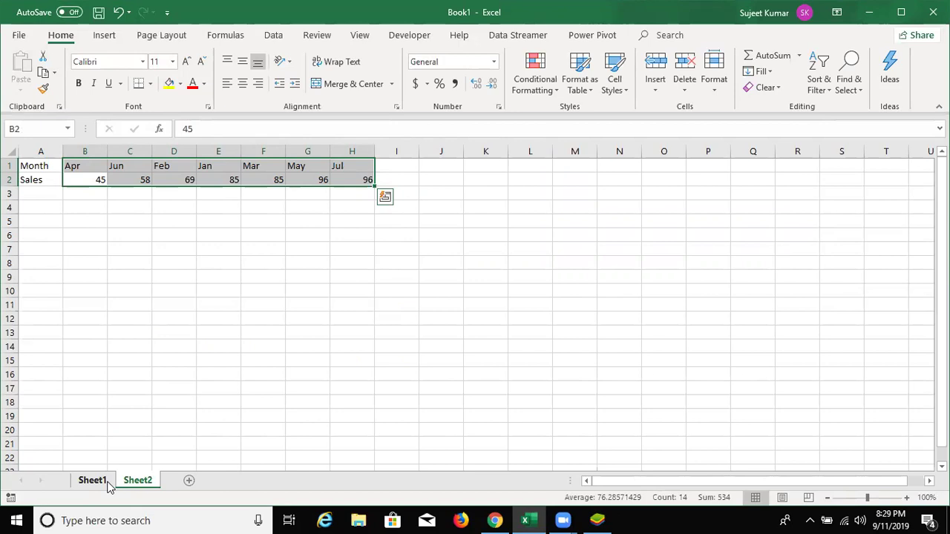
# - On Sheet1, insert trial blank rows at rows 3 and 5 of the employee table
pyautogui.click(108, 483)
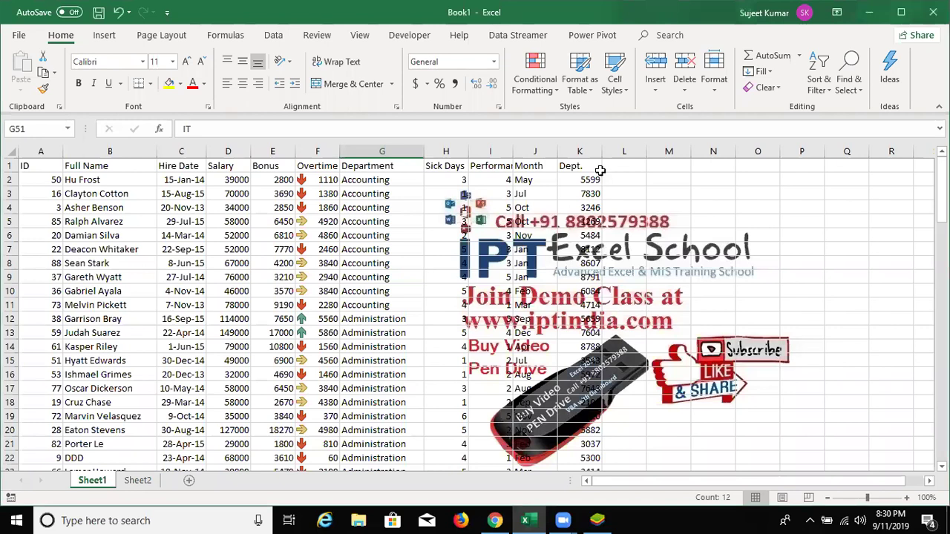
pyautogui.click(437, 173)
pyautogui.press('Down')
pyautogui.press('Down')
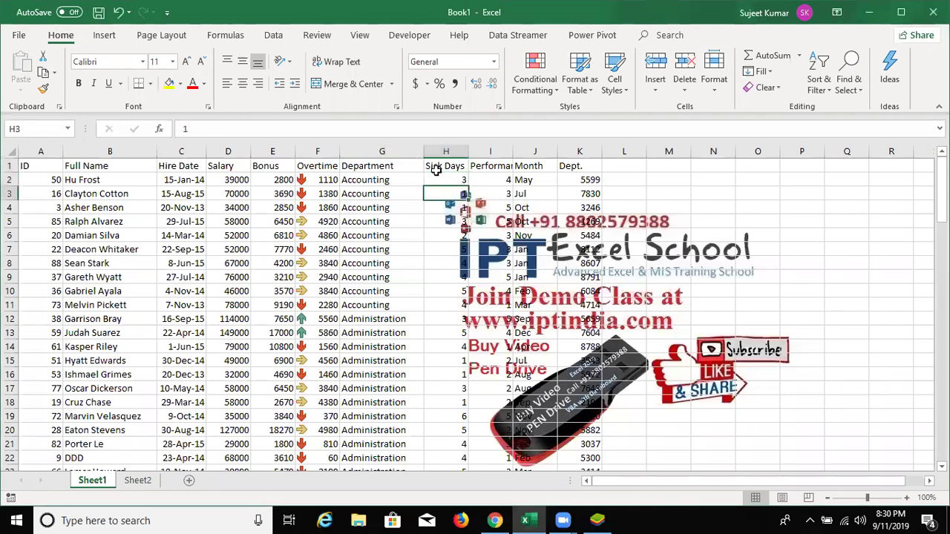
pyautogui.hotkey('shift', 'space')
pyautogui.hotkey('ctrl', 'shift', '+')
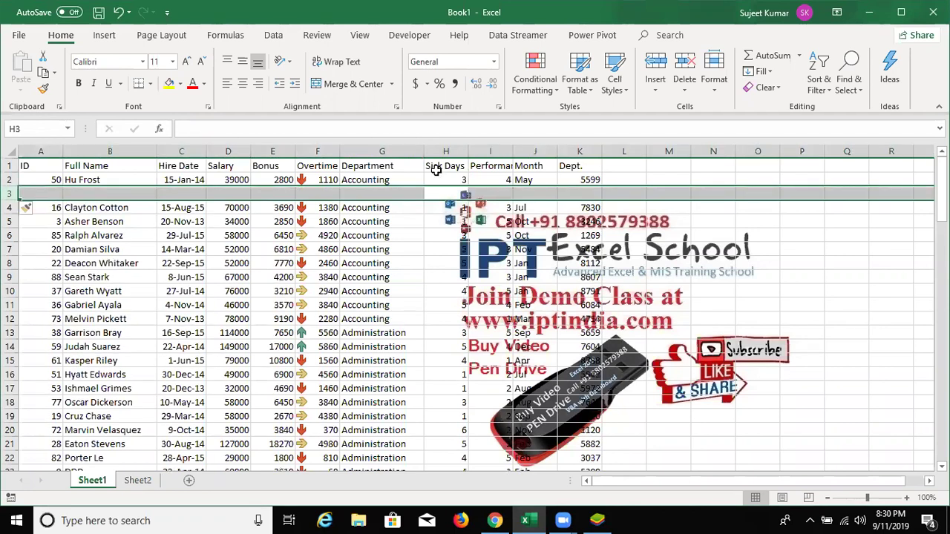
pyautogui.press('Down')
pyautogui.press('Down')
pyautogui.hotkey('shift', 'space')
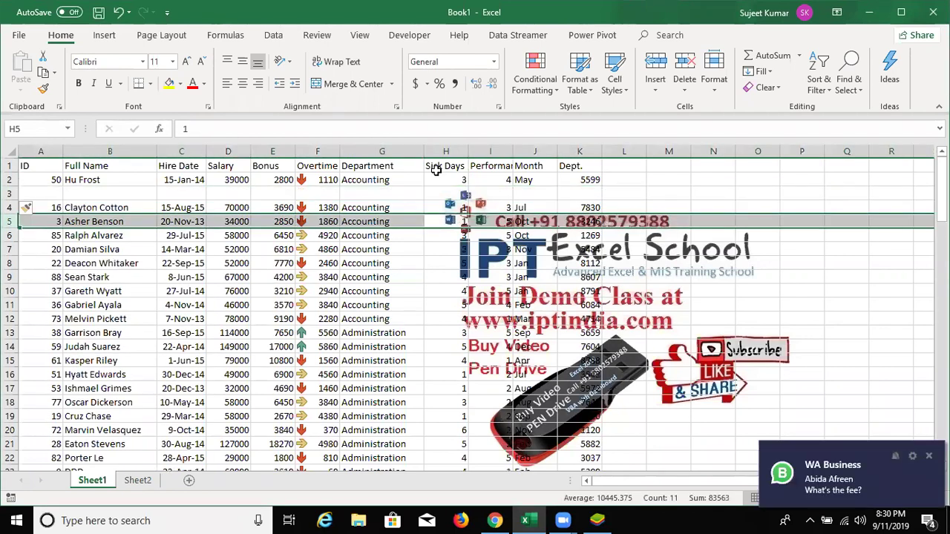
pyautogui.hotkey('ctrl', 'shift', '+')
# - Remove the trial blank rows so the table runs continuously again
pyautogui.press('Up')
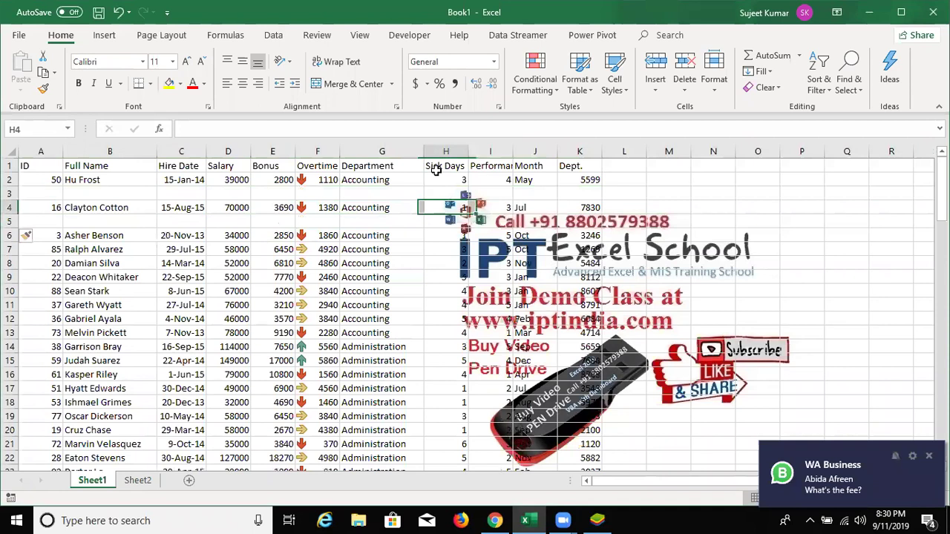
pyautogui.press('Down')
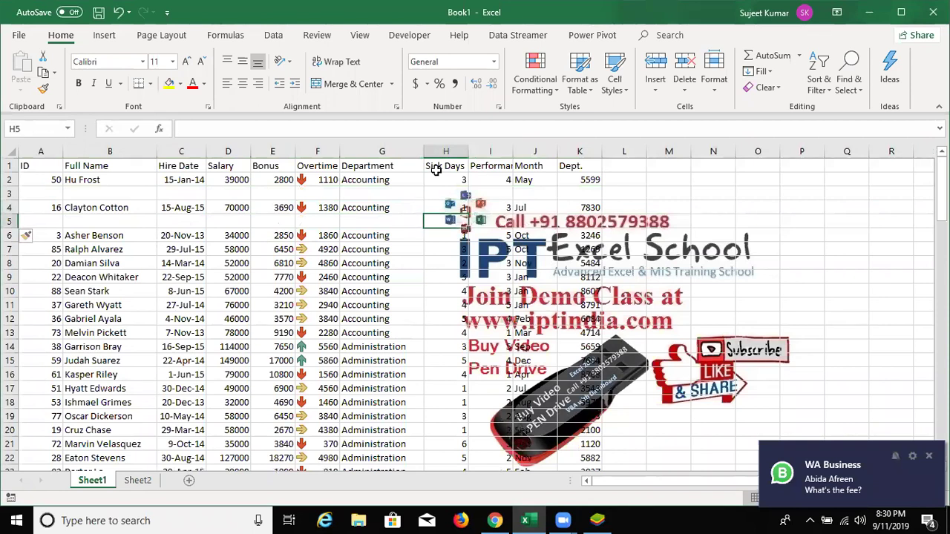
pyautogui.press('Up')
pyautogui.press('Up')
pyautogui.hotkey('shift', 'space')
pyautogui.hotkey('ctrl', '-')
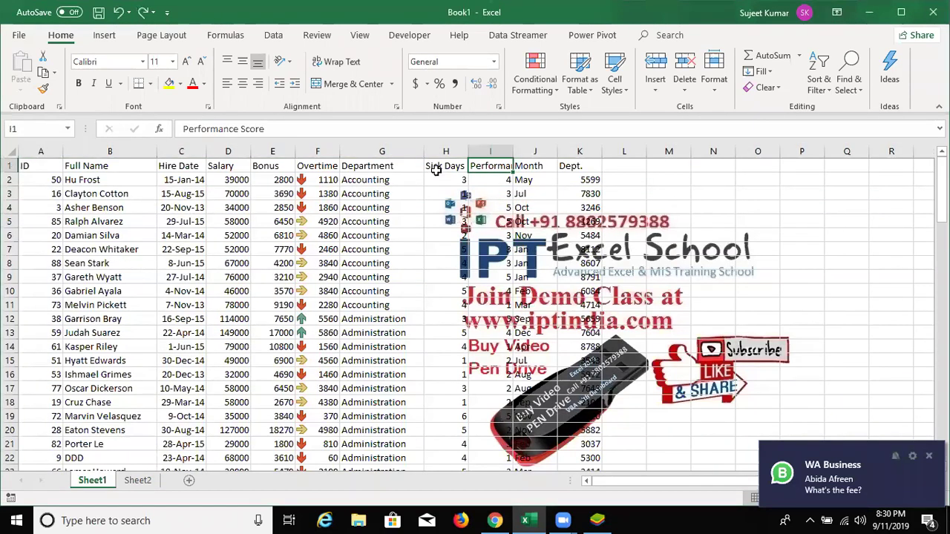
# - Add an Sr header in L1 and fill serial numbers 1 to 99 down column L
pyautogui.press('Right')
pyautogui.press('Right')
pyautogui.press('Right')
pyautogui.write('S')
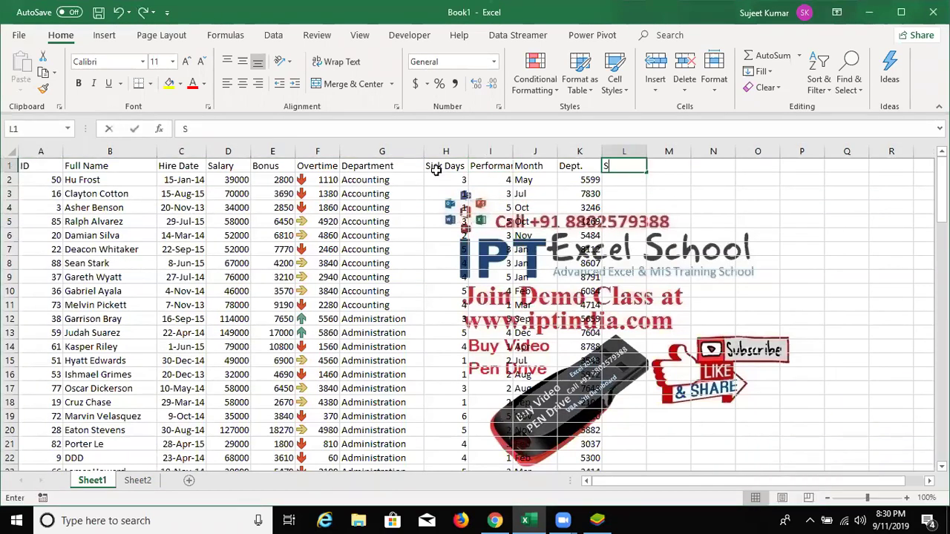
pyautogui.write('r')
pyautogui.press('Return')
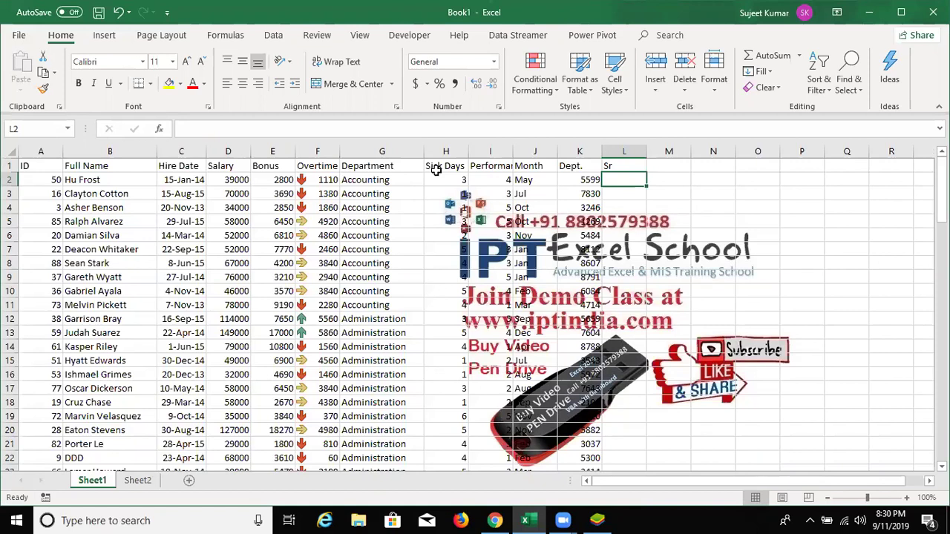
pyautogui.write('1')
pyautogui.press('Return')
pyautogui.write('2')
pyautogui.moveTo(623, 180); pyautogui.dragTo(627, 194)
pyautogui.doubleClick(646, 197)
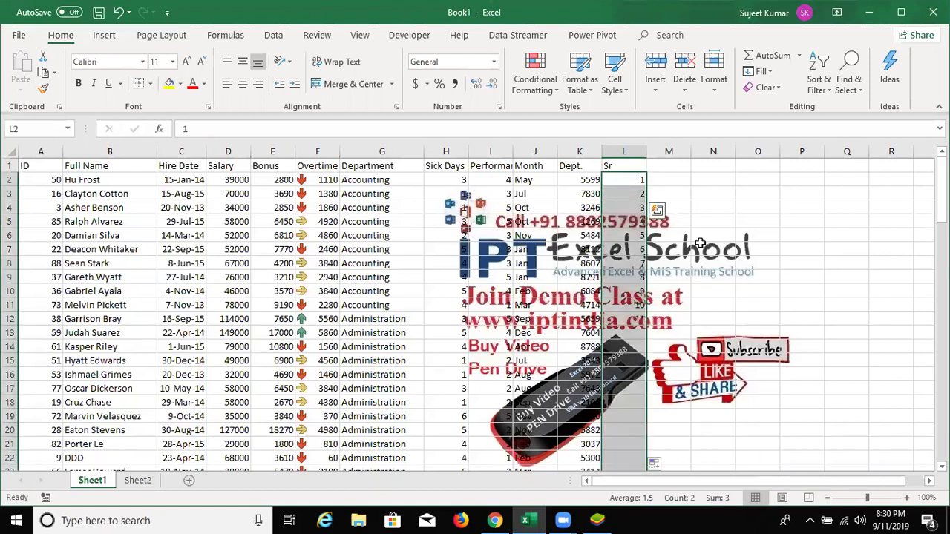
# - Copy the 1–99 series and paste it again starting at L101
pyautogui.scroll(-4, 742, 322)
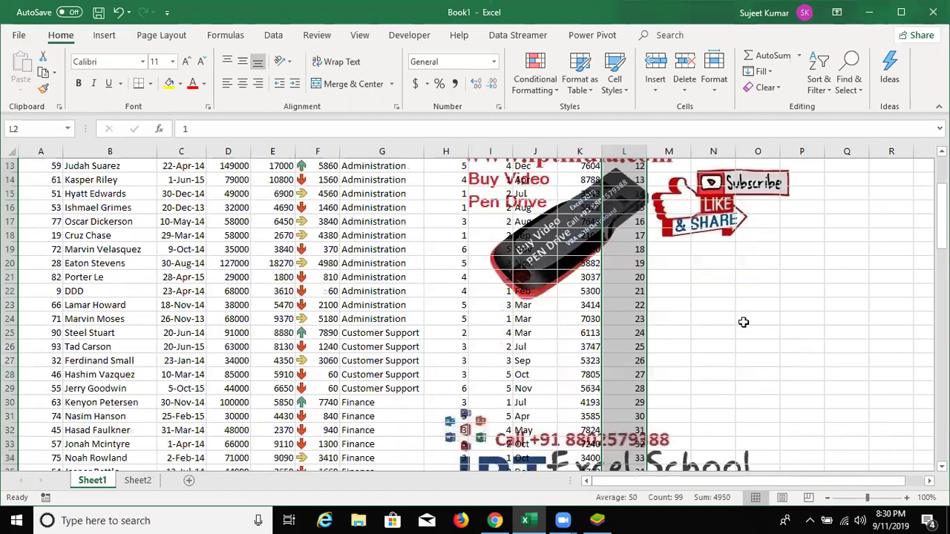
pyautogui.hotkey('ctrl', 'c')
pyautogui.scroll(-7, 743, 322)
pyautogui.scroll(-10, 743, 322)
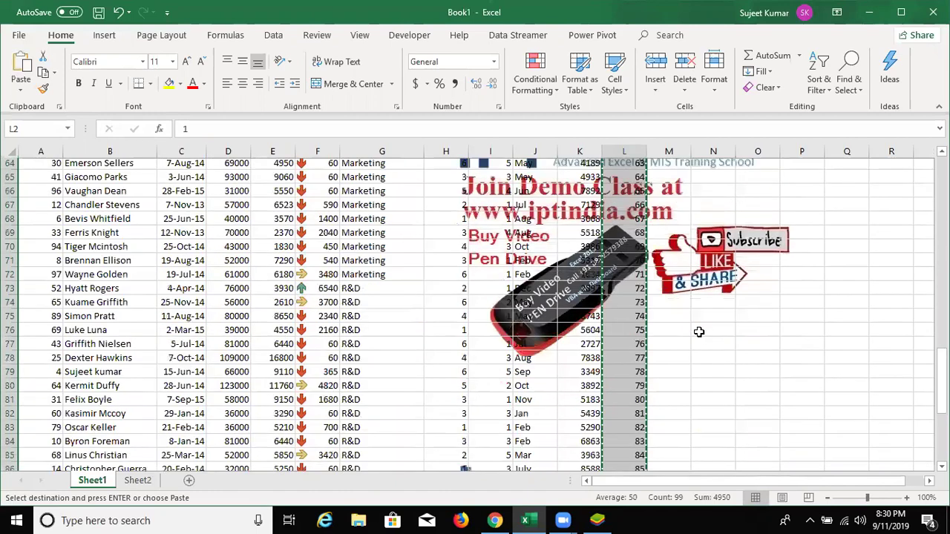
pyautogui.scroll(-9, 698, 332)
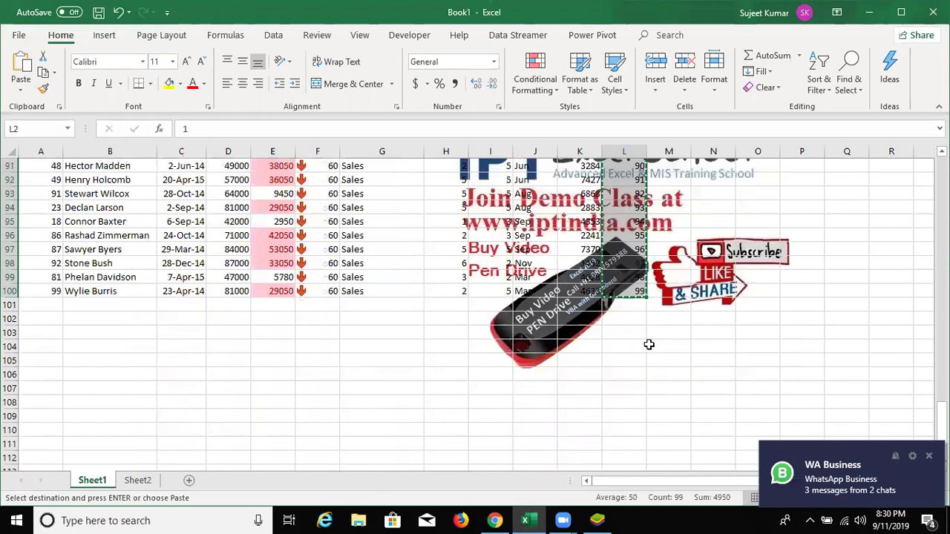
pyautogui.hotkey('ctrl', 'Down')
pyautogui.press('Down')
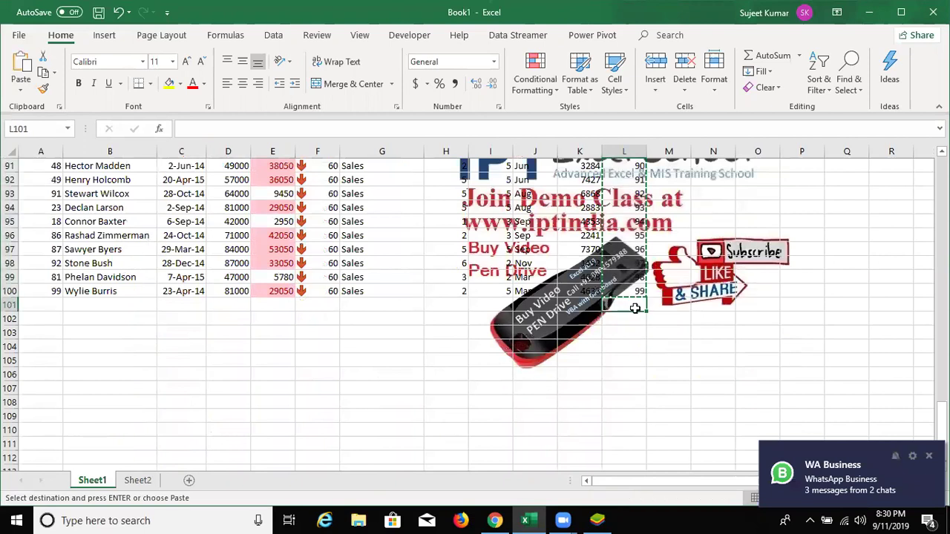
pyautogui.hotkey('ctrl', 'v')
pyautogui.click(642, 317)
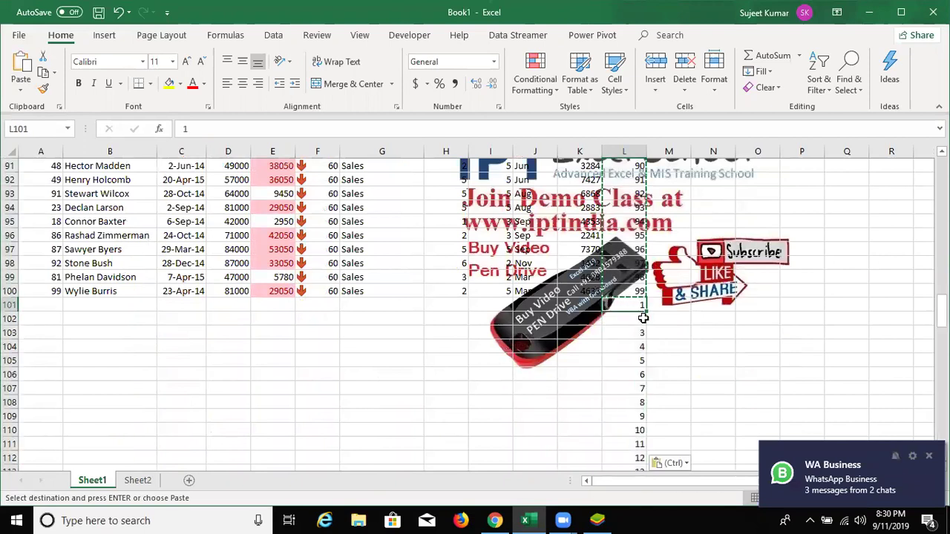
pyautogui.press('Escape')
# - Check the pasted range against the table and return to the top of the Sr column
pyautogui.press('Left')
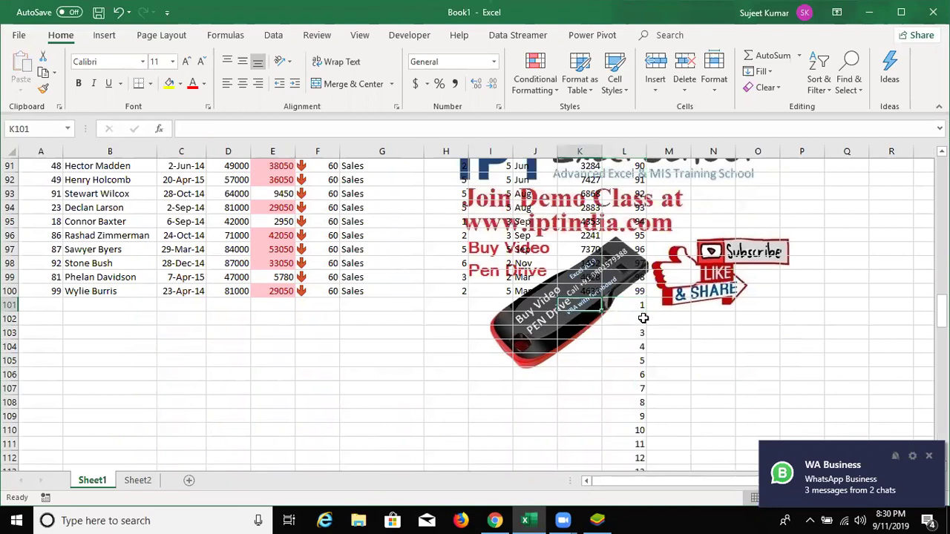
pyautogui.hotkey('ctrl', 'shift', 'Down')
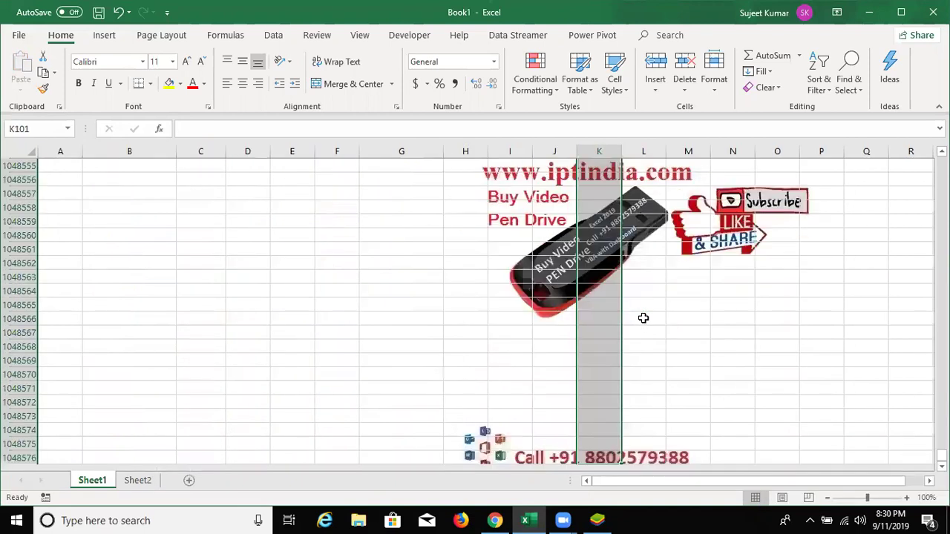
pyautogui.hotkey('ctrl', 'shift', 'Up')
pyautogui.press('Right')
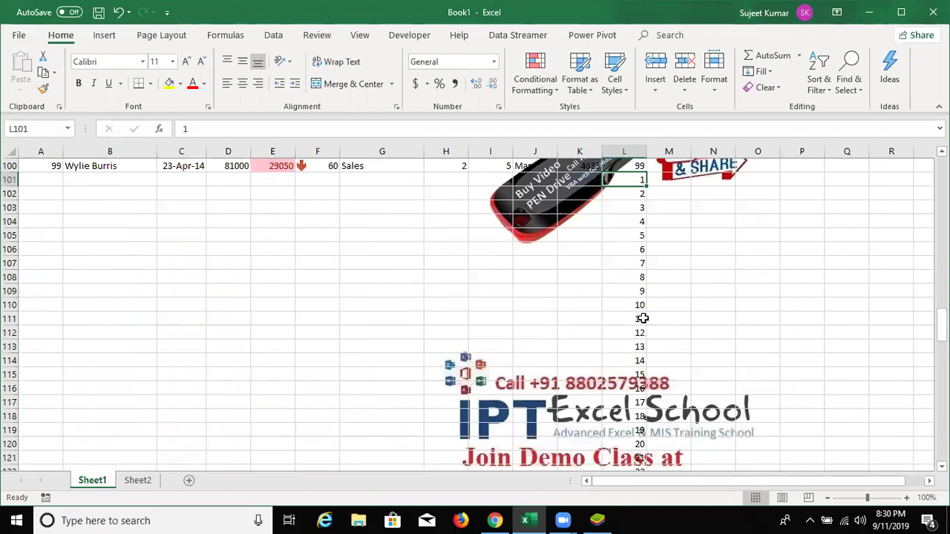
pyautogui.hotkey('ctrl', 'shift', 'Left')
pyautogui.press('Up')
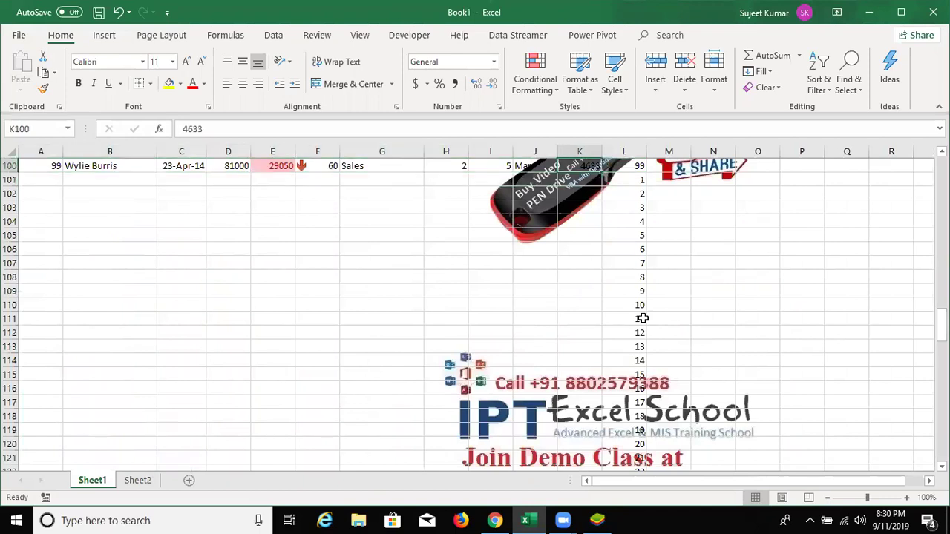
pyautogui.hotkey('ctrl', 'Up')
pyautogui.press('Right')
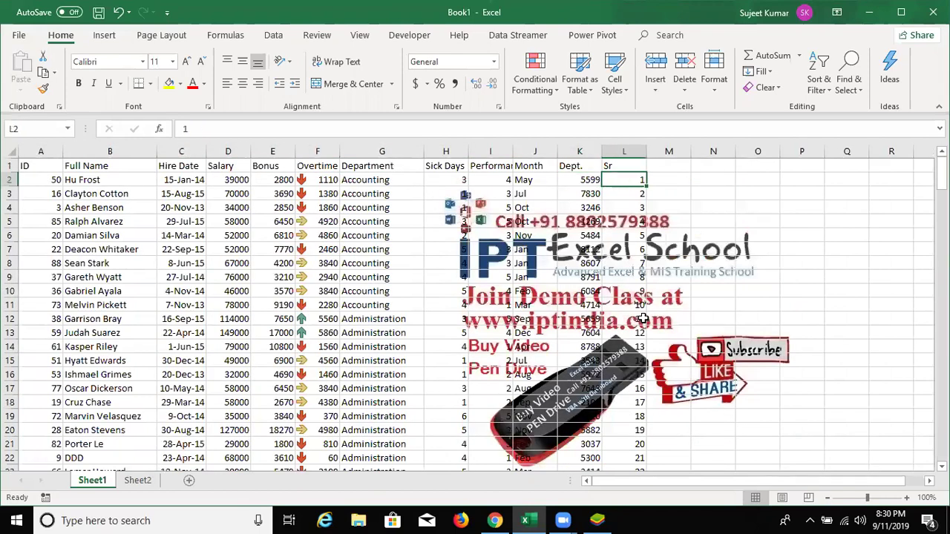
# - Select the table range A1:L199, including the pasted serial numbers
pyautogui.press('Left')
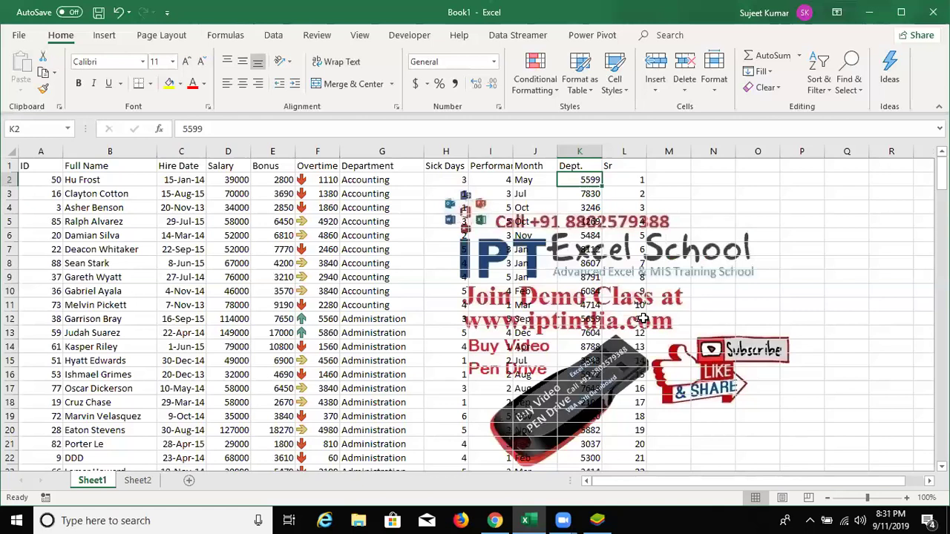
pyautogui.hotkey('ctrl', 'End')
pyautogui.press('Down')
pyautogui.press('Down')
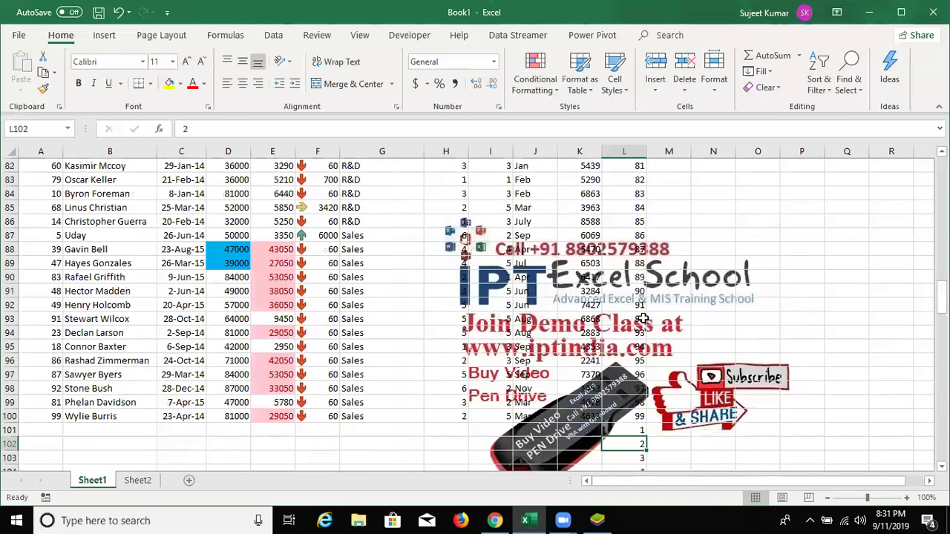
pyautogui.press('Up')
pyautogui.press('Left')
pyautogui.hotkey('shift', 'space')
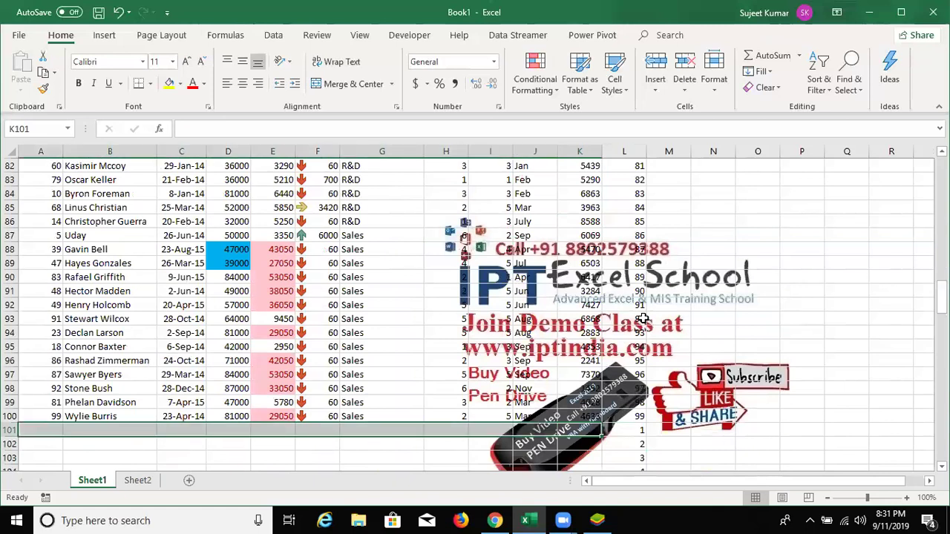
pyautogui.press('Right')
pyautogui.hotkey('ctrl', 'Up')
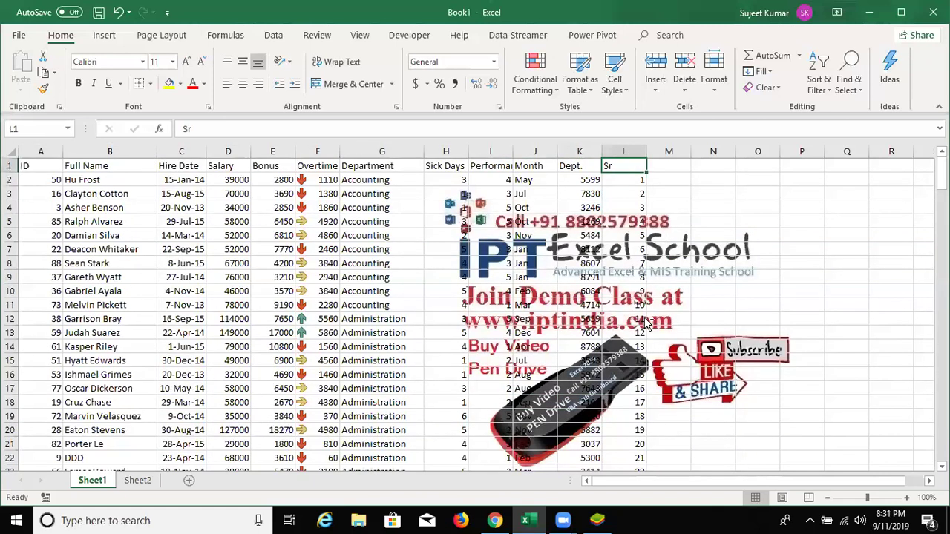
pyautogui.hotkey('ctrl', 'shift', 'Down')
pyautogui.hotkey('ctrl', 'shift', 'Left')
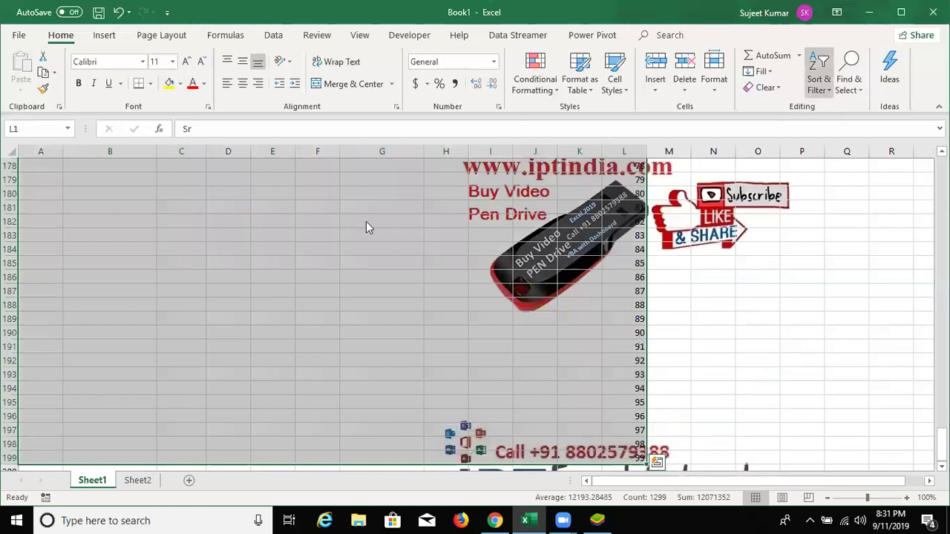
pyautogui.press('Return')
# - Custom sort the selection by Sr, then select the Sr helper column
pyautogui.hotkey('alt', 'd')
pyautogui.press('s')
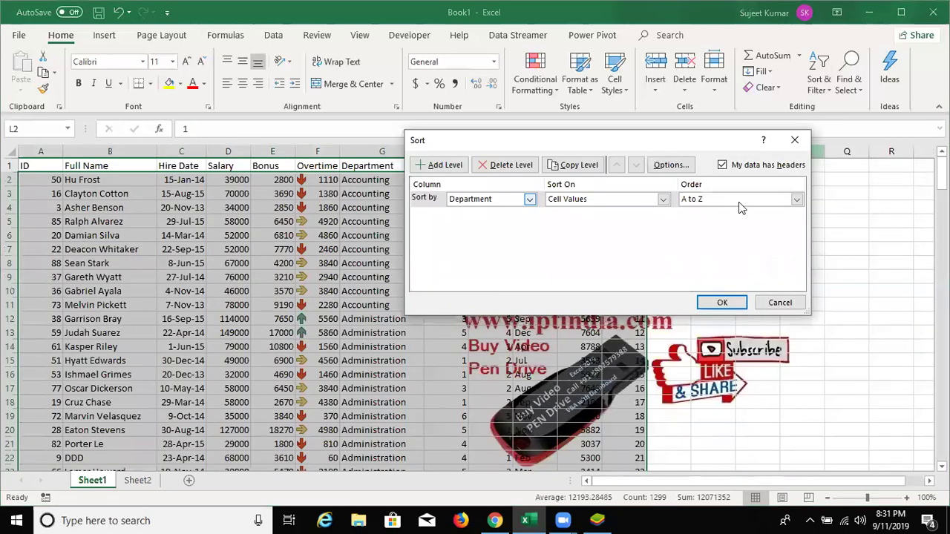
pyautogui.click(722, 303)
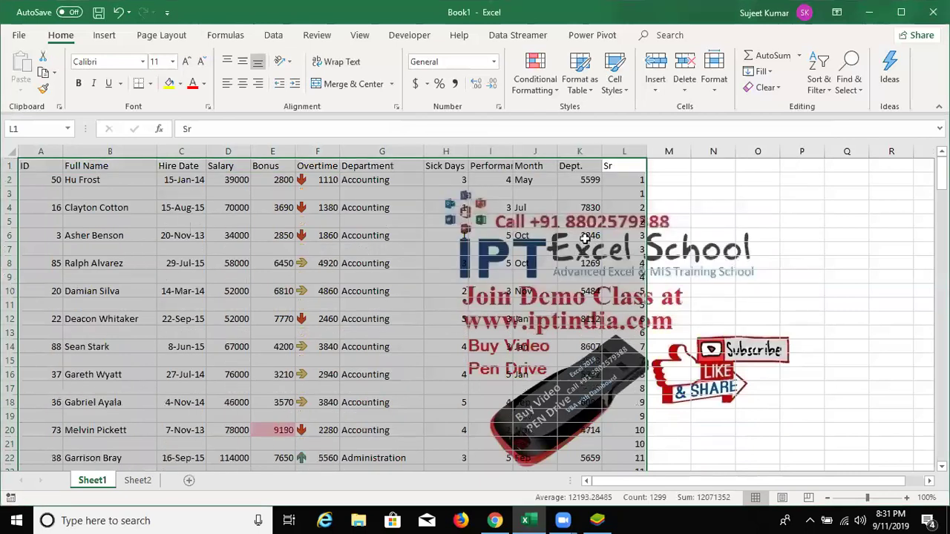
pyautogui.scroll(-4, 580, 245)
pyautogui.scroll(-5, 584, 231)
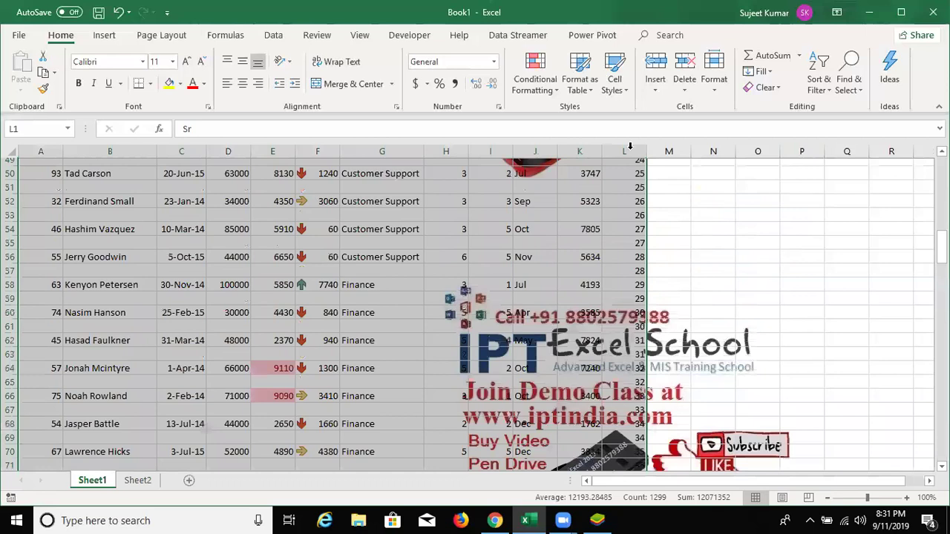
pyautogui.scroll(10, 631, 145)
pyautogui.click(631, 146)
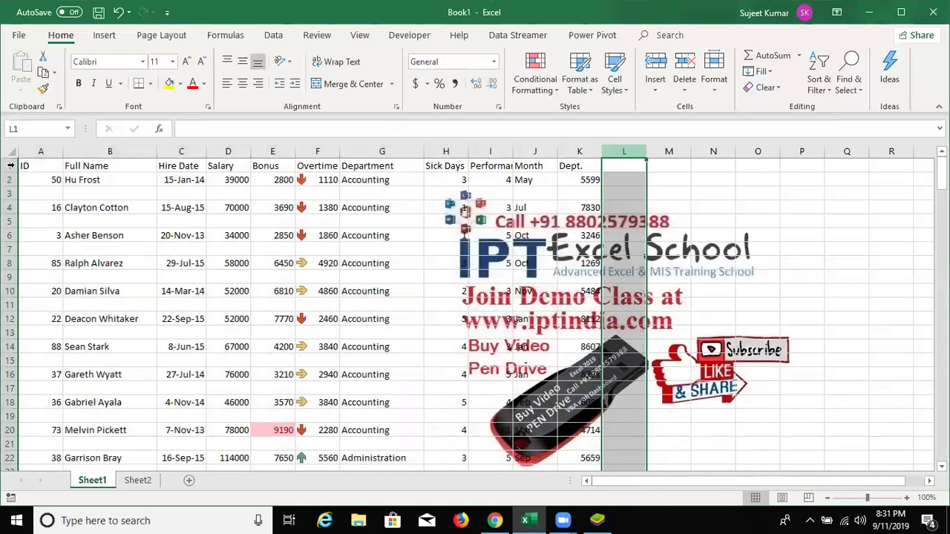
# - Clear the Sr helper numbers and select the spaced table from A1 down to row 198
pyautogui.hotkey('ctrl', 'z')
pyautogui.hotkey('ctrl', 'Home')
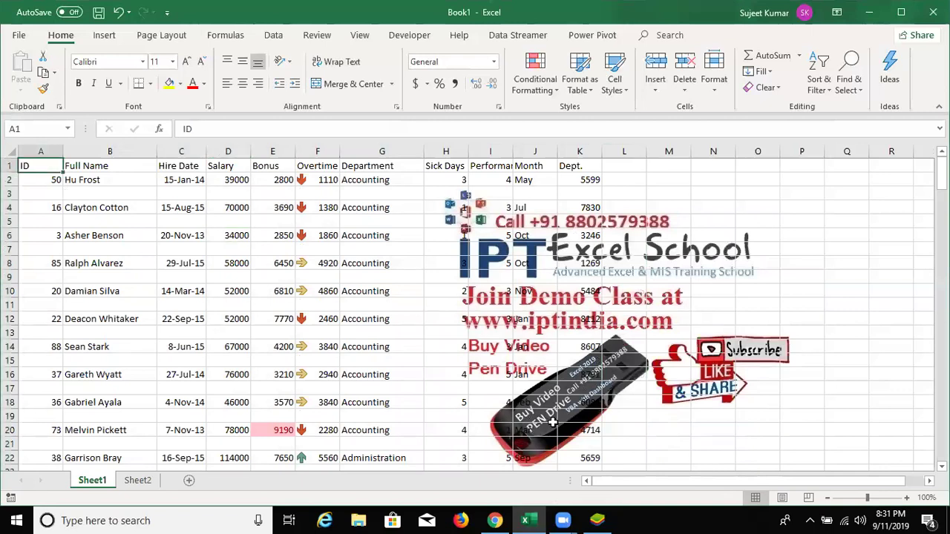
pyautogui.scroll(-13, 553, 420)
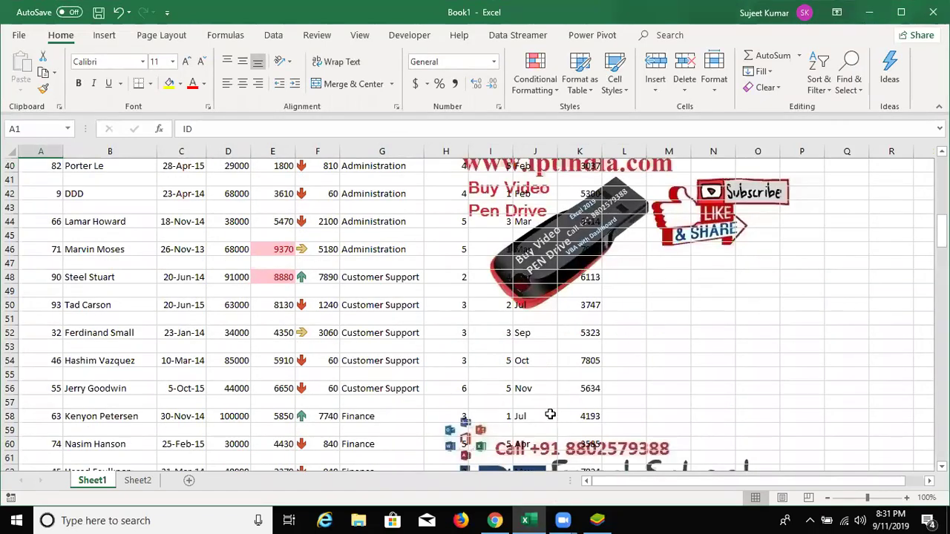
pyautogui.scroll(-20, 552, 420)
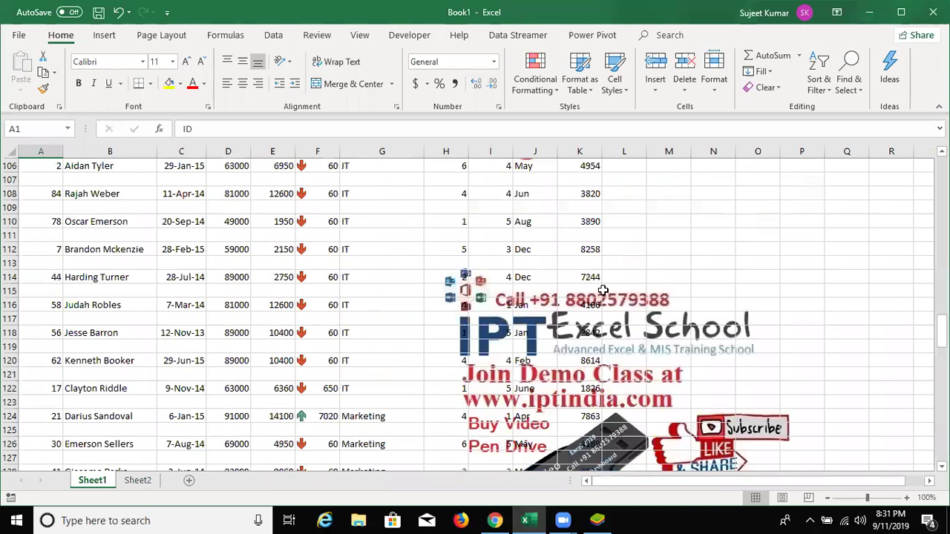
pyautogui.scroll(-20, 549, 410)
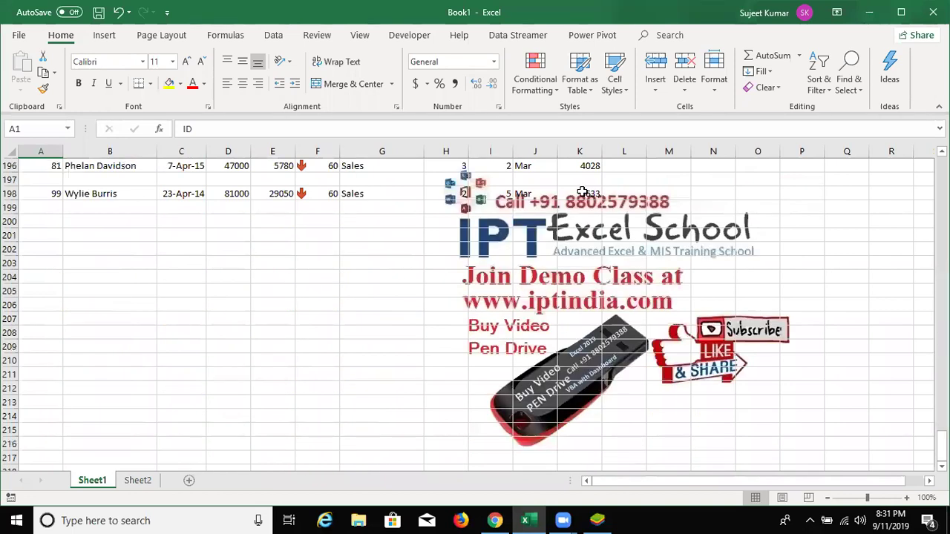
pyautogui.hotkey('ctrl', 'a')
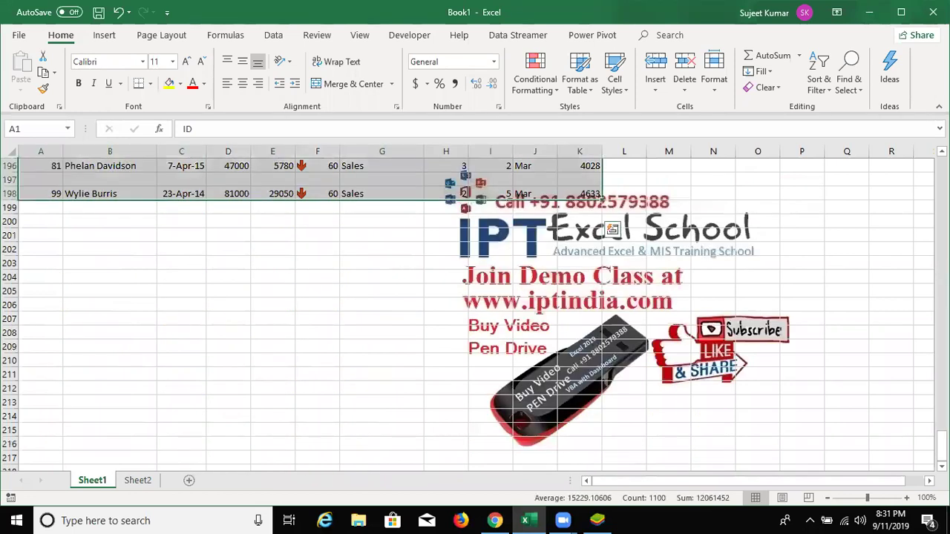
pyautogui.scroll(11, 475, 311)
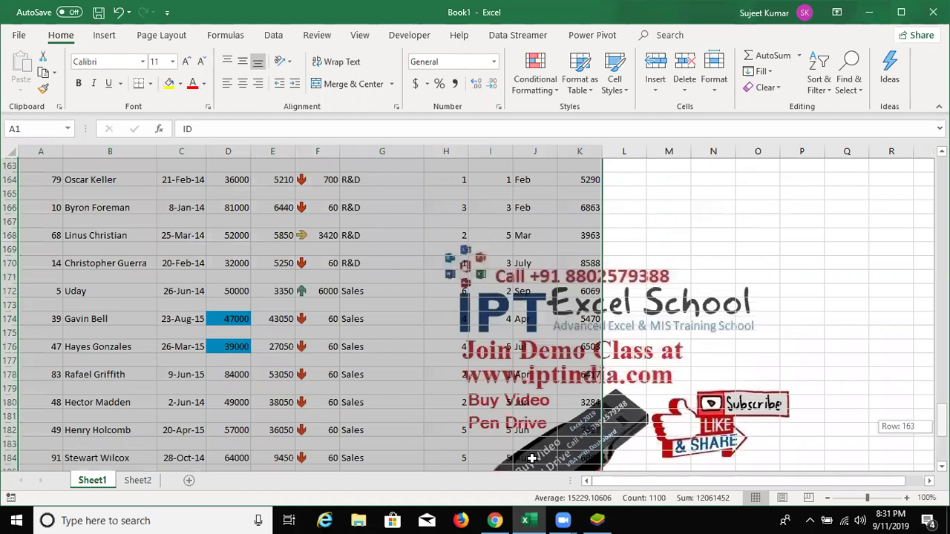
pyautogui.moveTo(941, 420); pyautogui.dragTo(941, 172)
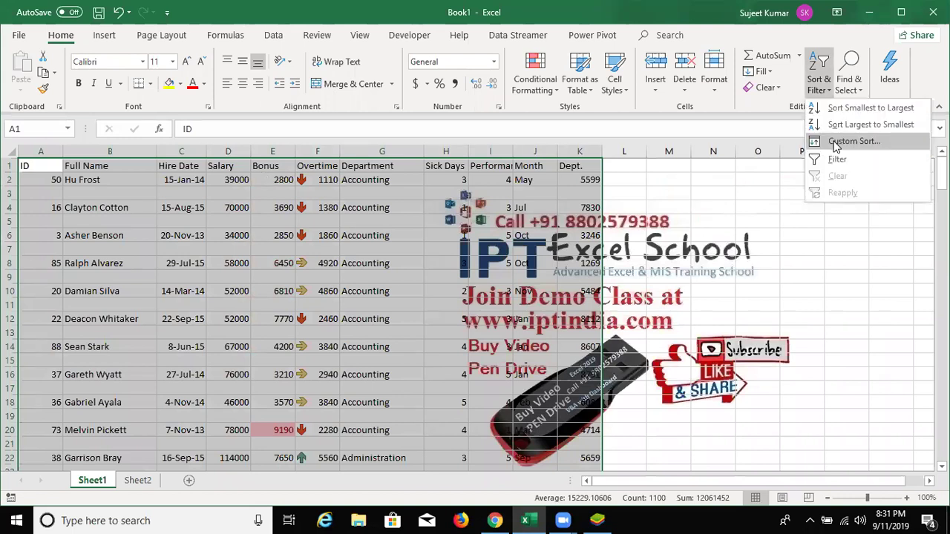
# - Custom sort the table by ID so records run 1 to 99 without blank rows
pyautogui.click(834, 142)
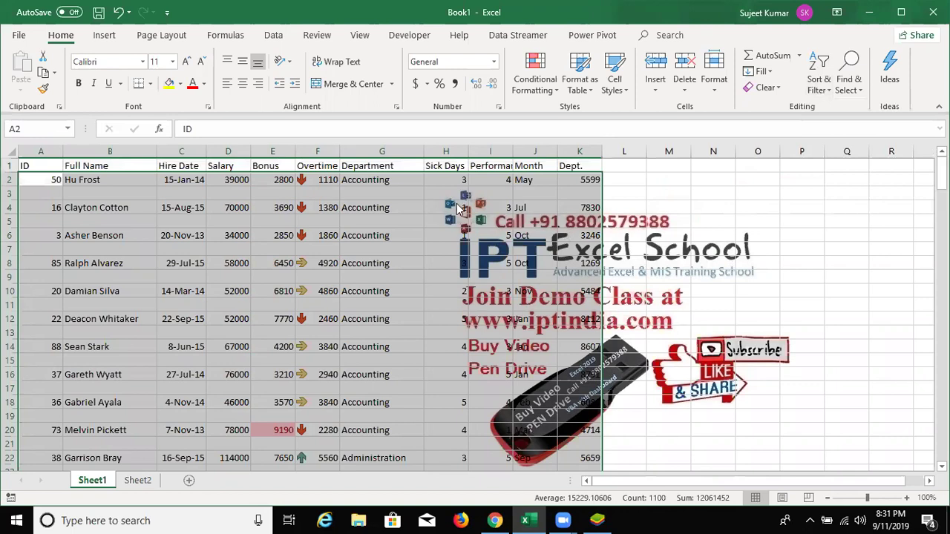
pyautogui.click(460, 198)
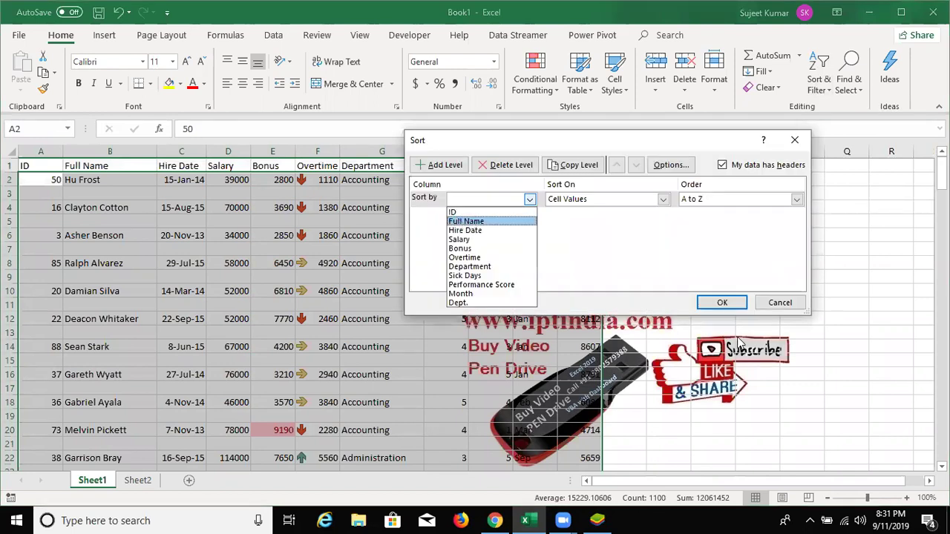
pyautogui.press('Up')
pyautogui.press('Return')
pyautogui.click(723, 303)
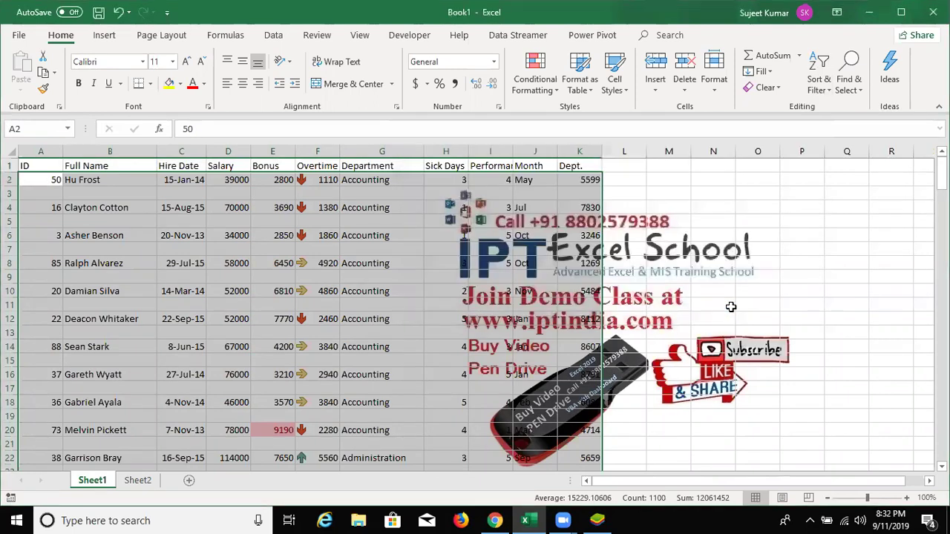
pyautogui.hotkey('ctrl', 'z')
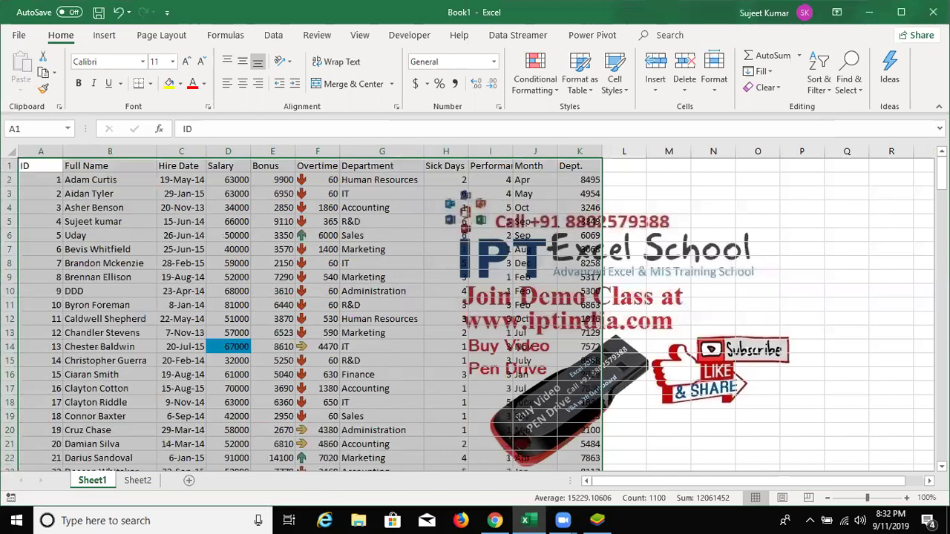
pyautogui.moveTo(941, 174)
pyautogui.mouseDown()
pyautogui.moveTo(941, 337)
pyautogui.moveTo(941, 308)
pyautogui.mouseUp()
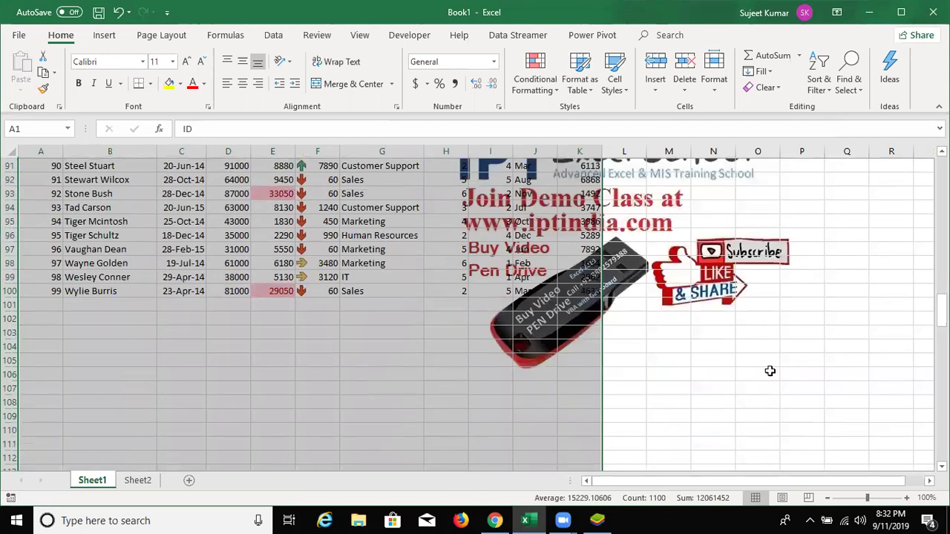
pyautogui.scroll(1, 769, 371)
pyautogui.scroll(19, 769, 371)
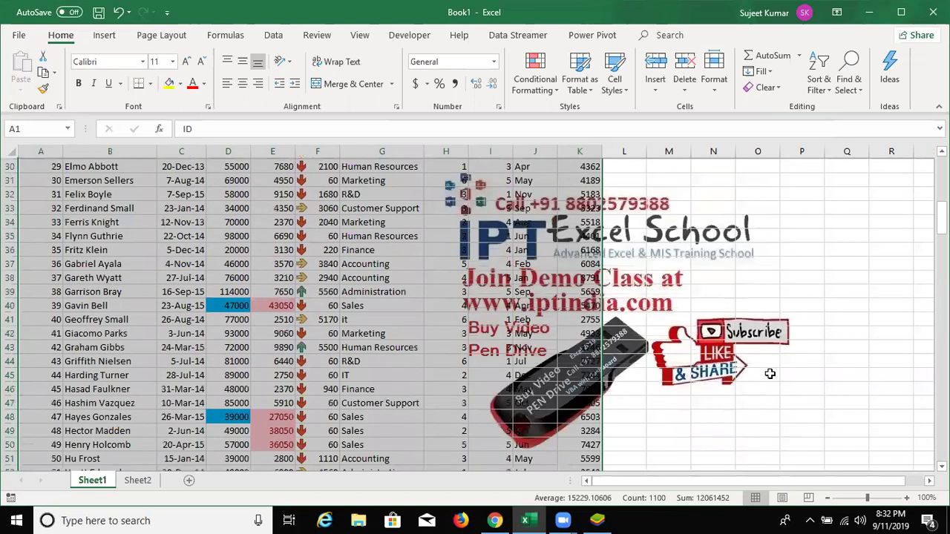
pyautogui.scroll(10, 769, 373)
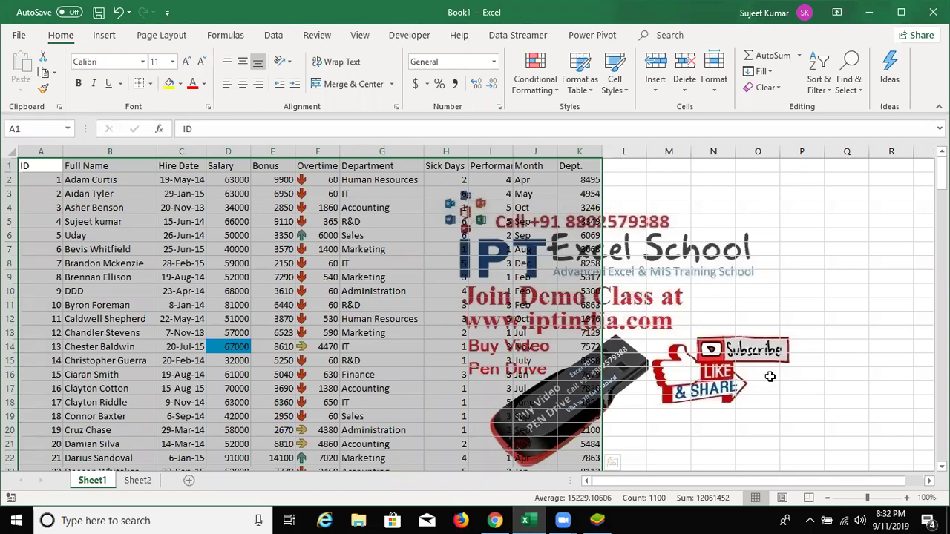
pyautogui.hotkey('ctrl', 'Home')
pyautogui.press('Right')
pyautogui.press('Right')
pyautogui.press('Right')
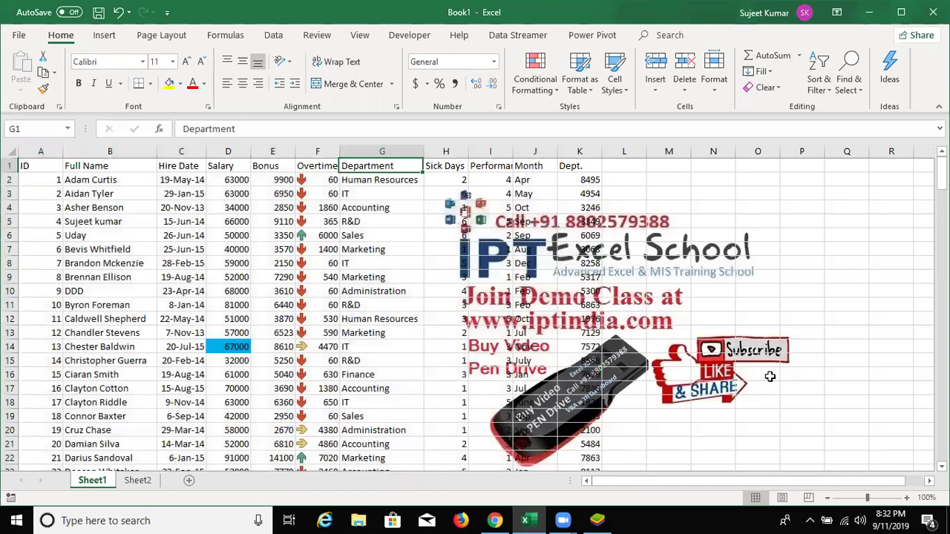
pyautogui.press('Right')
pyautogui.press('Right')
pyautogui.press('Right')
pyautogui.press('Down')
pyautogui.press('Down')
pyautogui.press('Down')
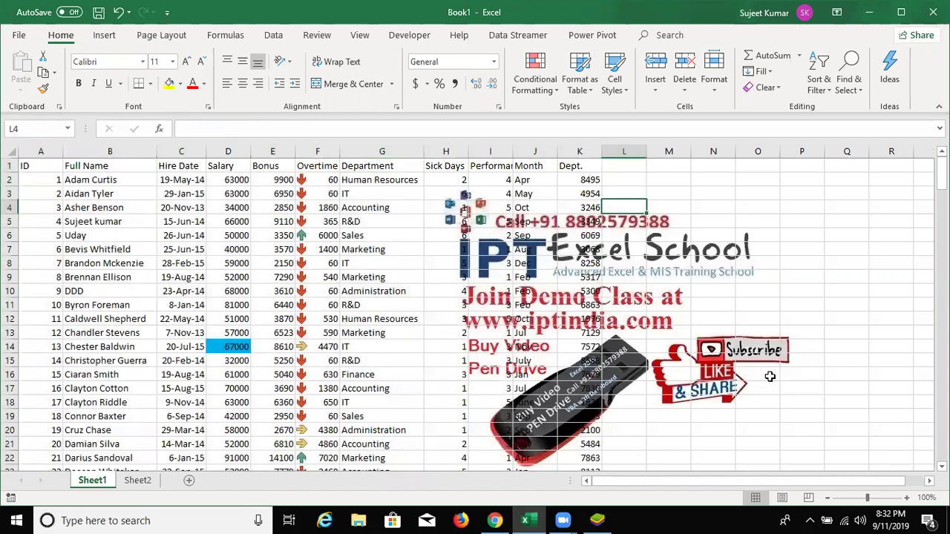
pyautogui.press('Down')
pyautogui.hotkey('shift', 'space')
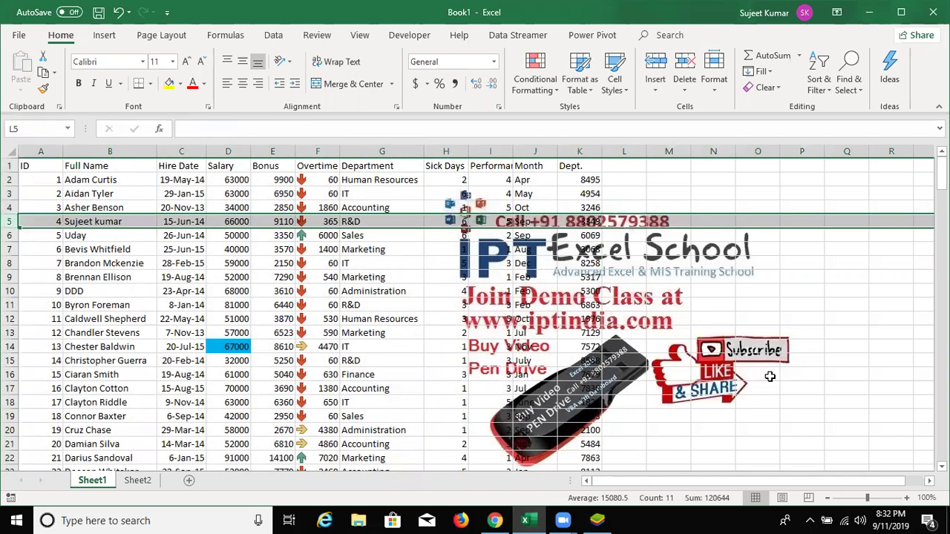
pyautogui.hotkey('ctrl', 'shift', '+')
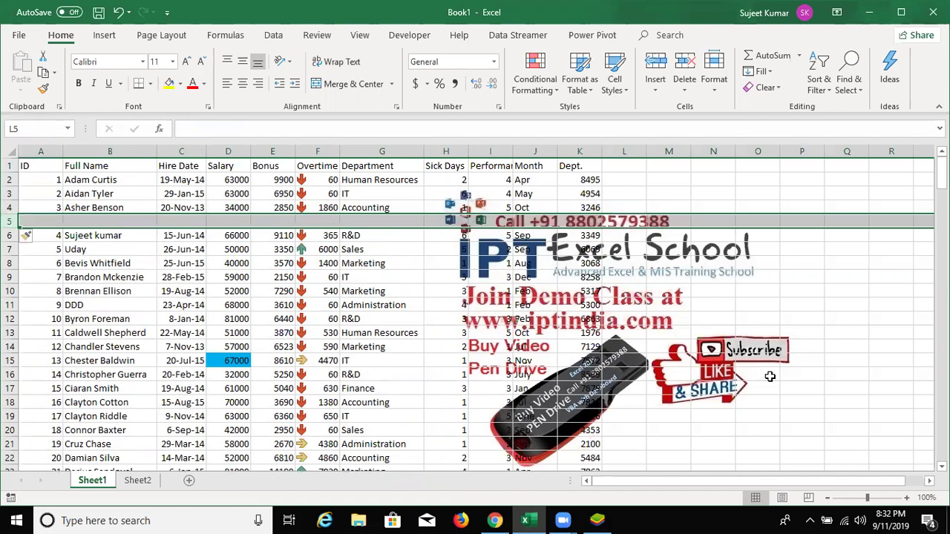
pyautogui.hotkey('ctrl', '-')
pyautogui.press('Up')
pyautogui.press('Up')
pyautogui.press('Up')
pyautogui.press('Up')
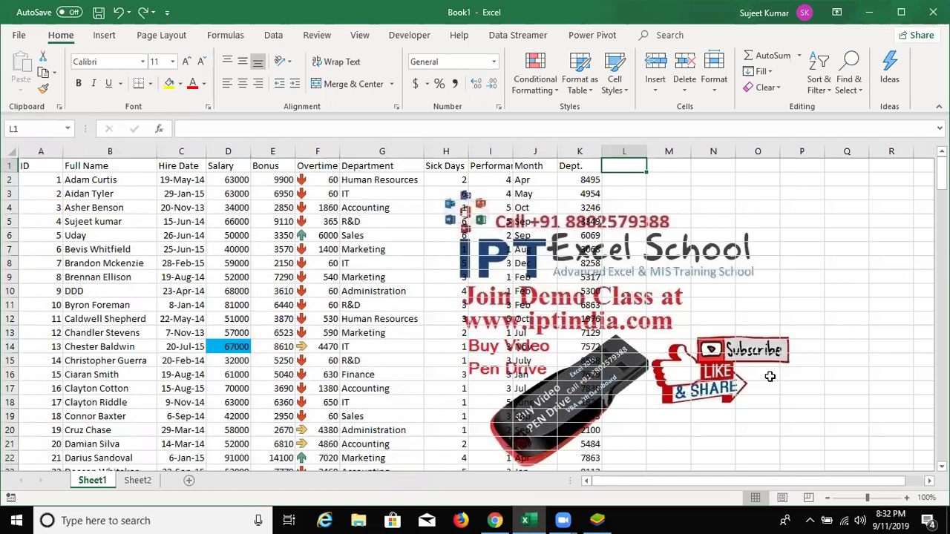
# - Enter Sr in L1, 1 in L2:L4, and the formula =L2+1 in L5
pyautogui.write('Sr')
pyautogui.press('Return')
pyautogui.write('1')
pyautogui.press('Return')
pyautogui.write('1')
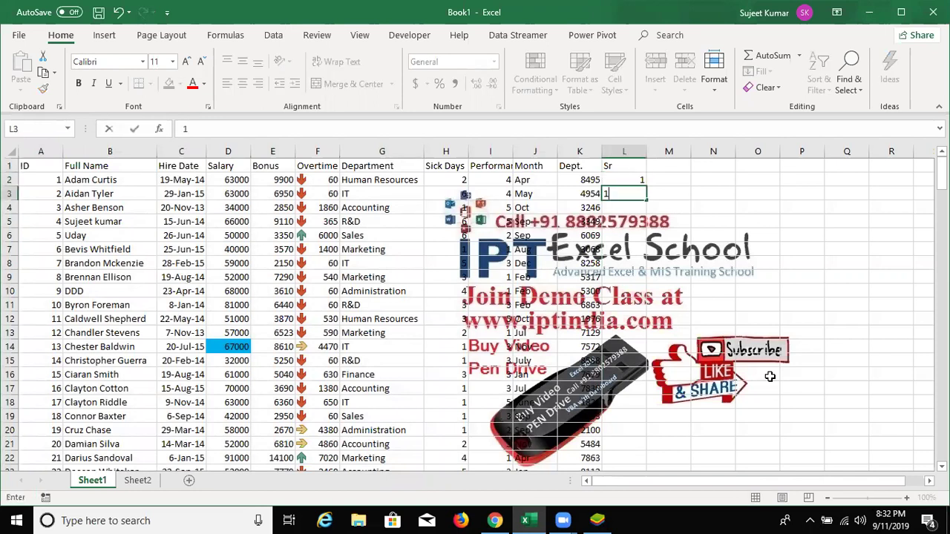
pyautogui.press('Return')
pyautogui.write('1')
pyautogui.press('Return')
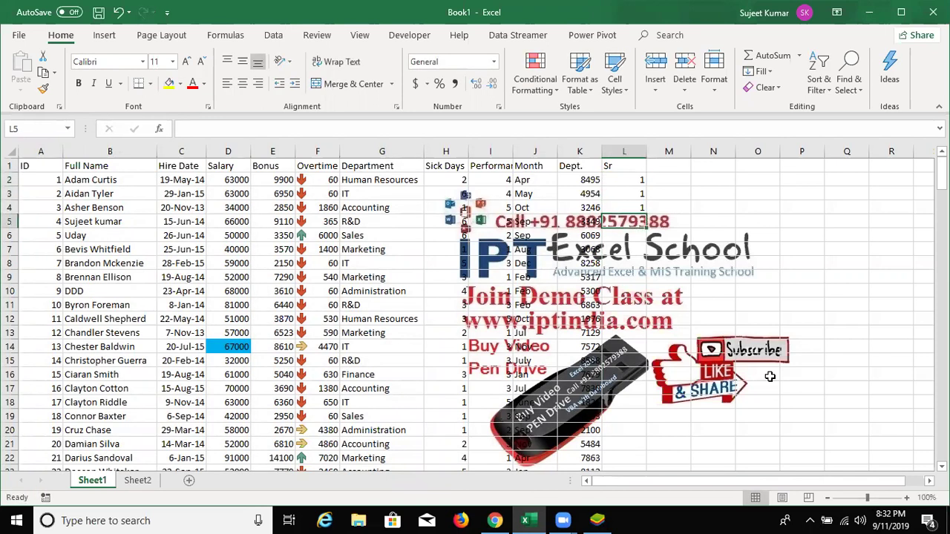
pyautogui.write('=')
pyautogui.press('Up')
pyautogui.press('Up')
pyautogui.press('Up')
pyautogui.write('+')
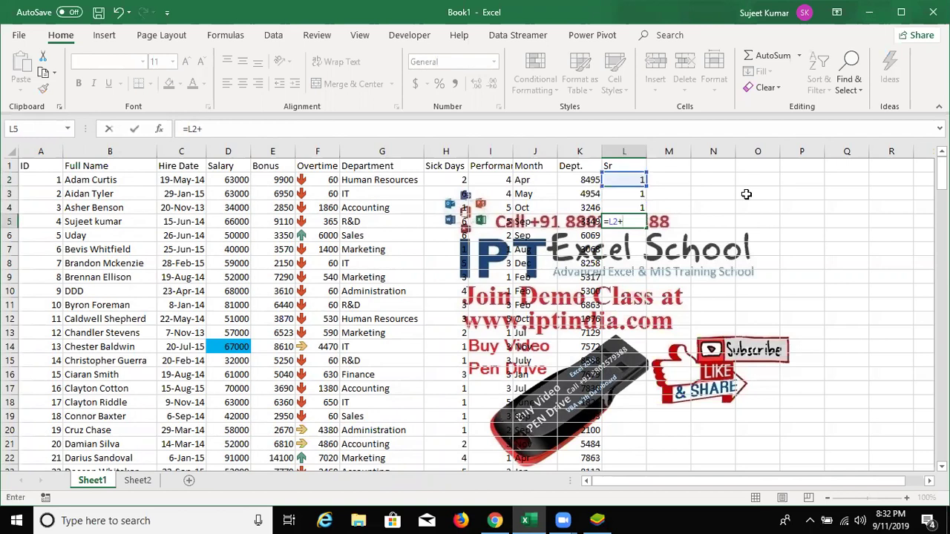
pyautogui.write('1')
pyautogui.press('Return')
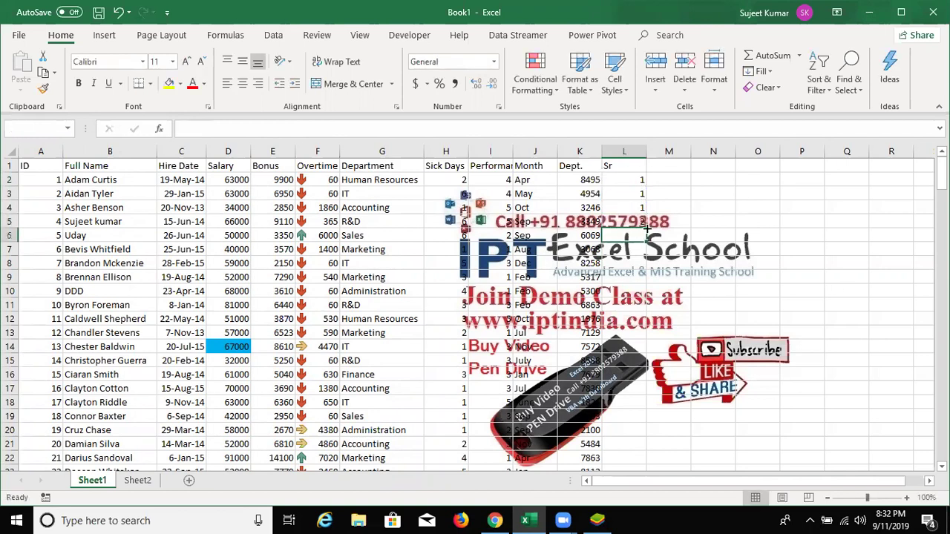
# - Fill =L2+1 down column L to row 100 and check the numbering reaches 33
pyautogui.click(643, 224)
pyautogui.doubleClick(645, 229)
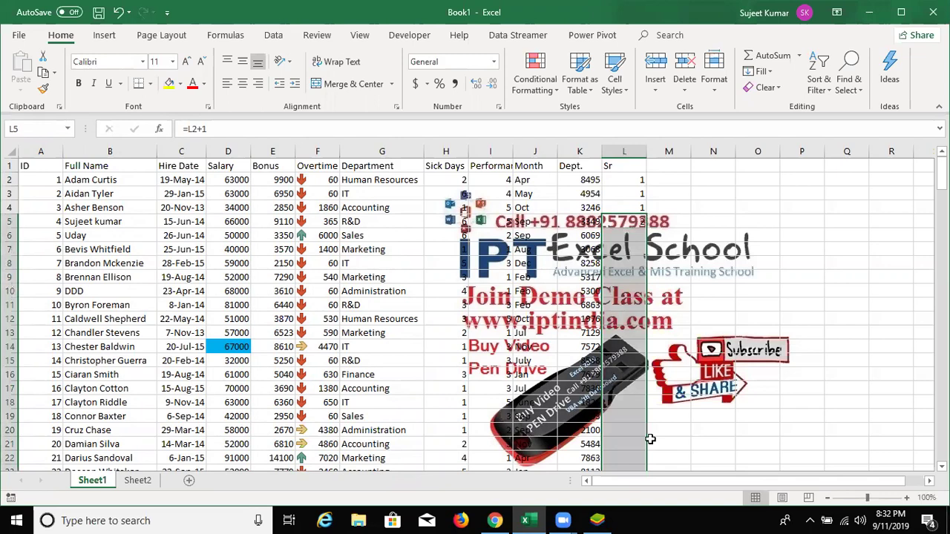
pyautogui.click(630, 434)
pyautogui.scroll(-3, 629, 438)
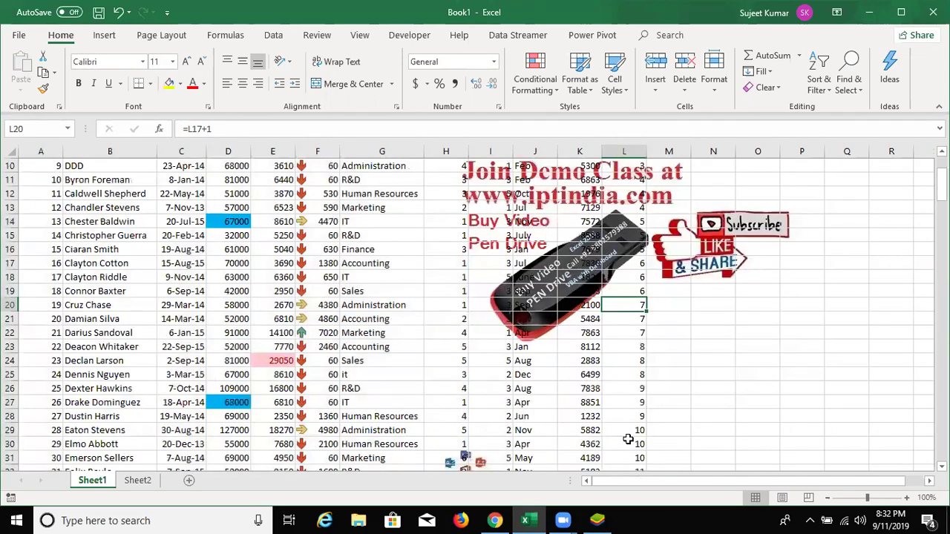
pyautogui.scroll(-1, 627, 438)
pyautogui.scroll(-9, 625, 439)
pyautogui.click(625, 439)
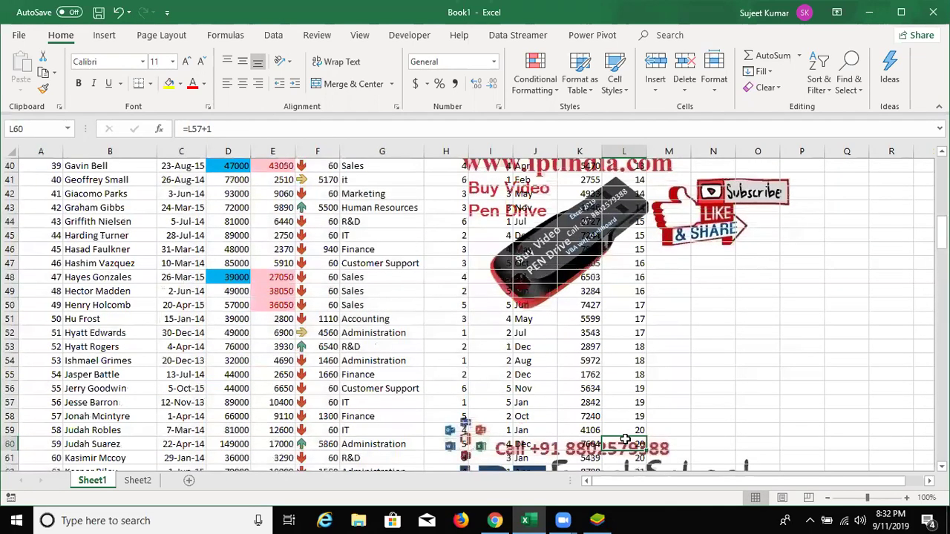
pyautogui.hotkey('ctrl', 'Down')
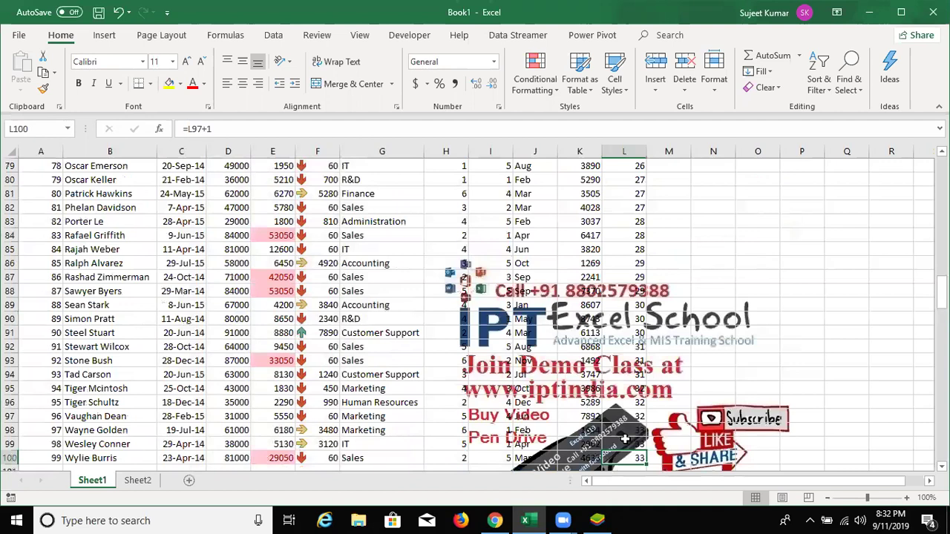
pyautogui.scroll(-1, 626, 439)
pyautogui.press('Down')
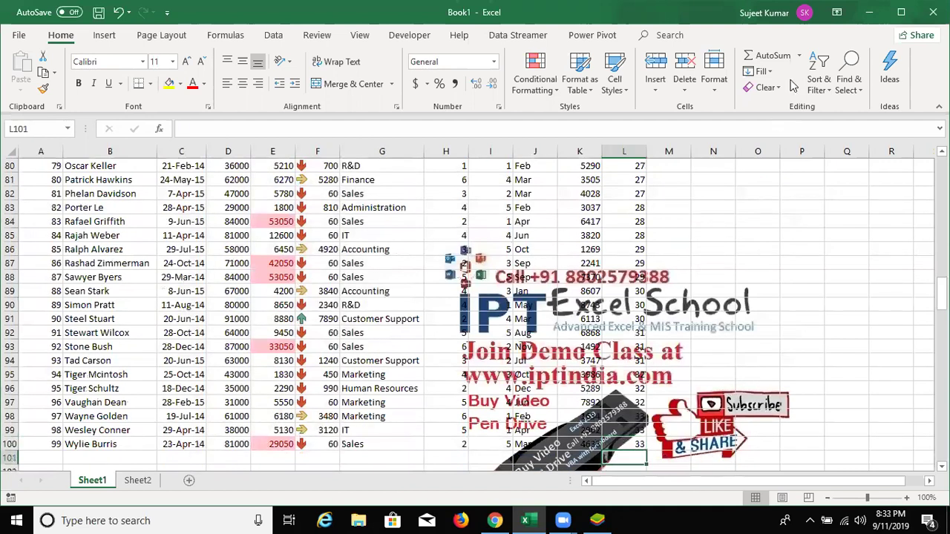
# - Try a Fill Series with stop value 33 on column L below the table, which fills nothing
pyautogui.hotkey('ctrl', 'shift', 'Down')
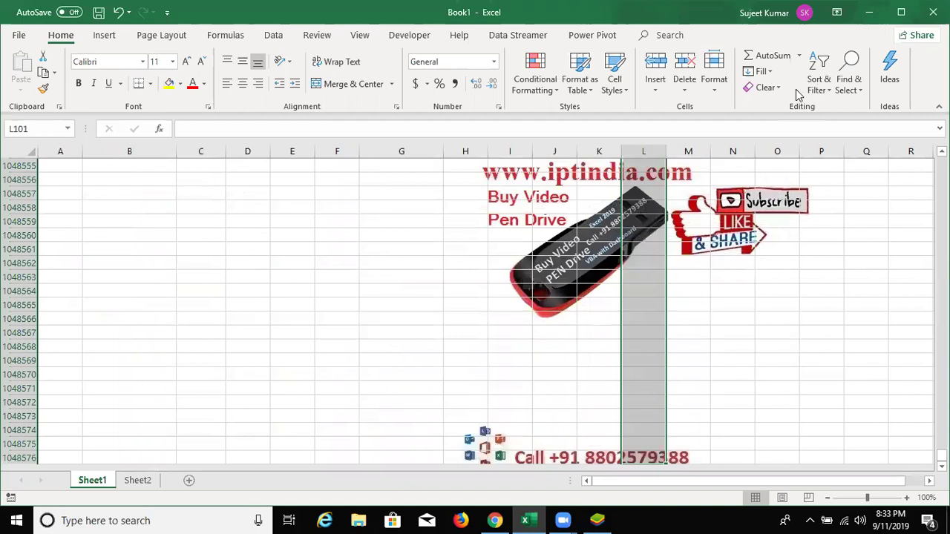
pyautogui.click(762, 71)
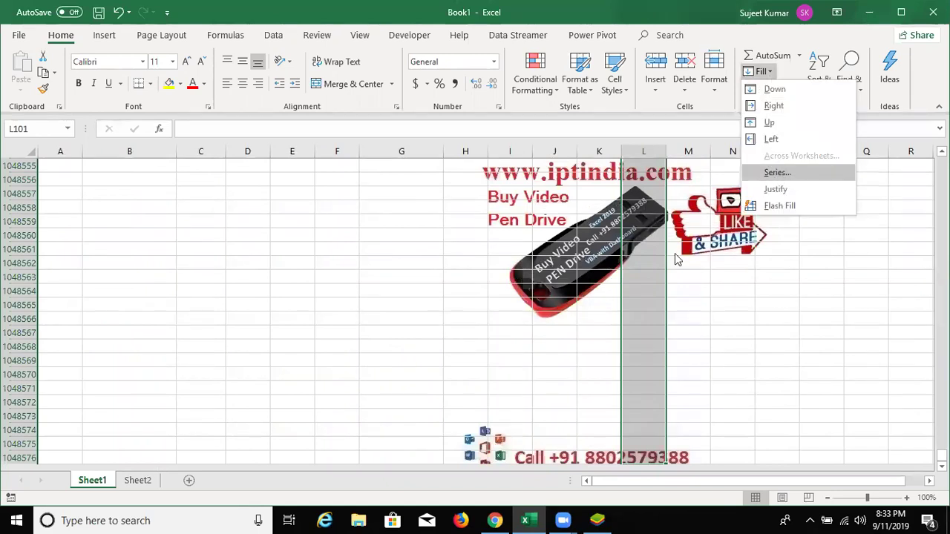
pyautogui.click(776, 175)
pyautogui.click(673, 260)
pyautogui.write('33')
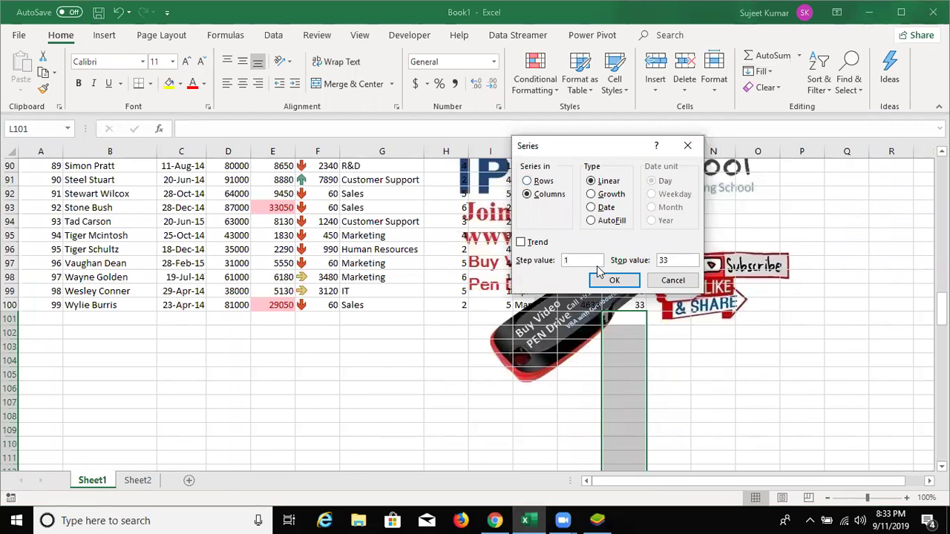
pyautogui.press('Return')
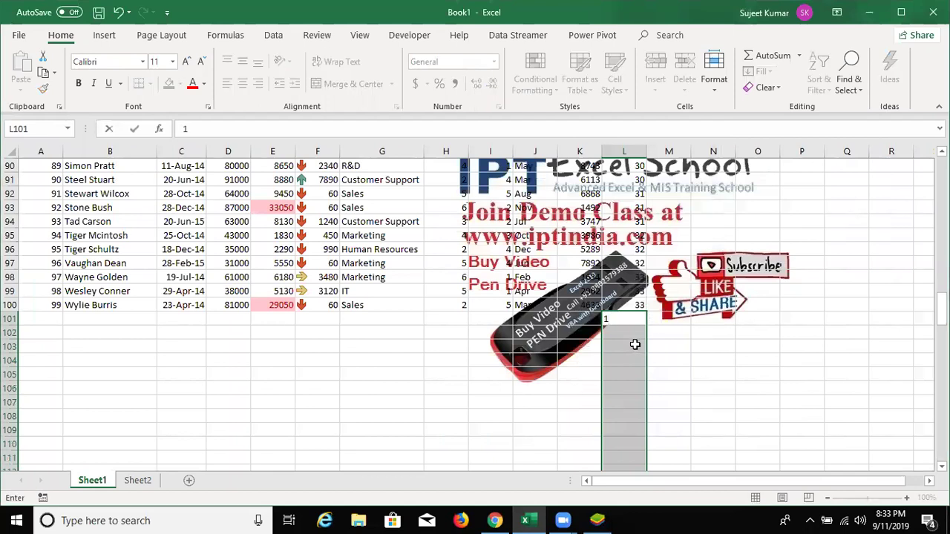
# - Enter 1 in L101 and fill a step-1 series down to 33 in L101:L133
pyautogui.press('Return')
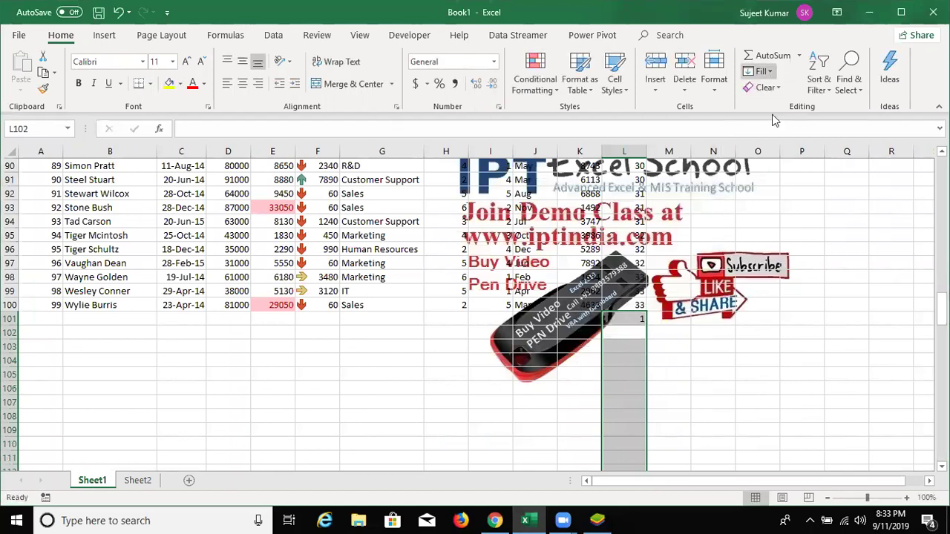
pyautogui.click(763, 71)
pyautogui.click(775, 177)
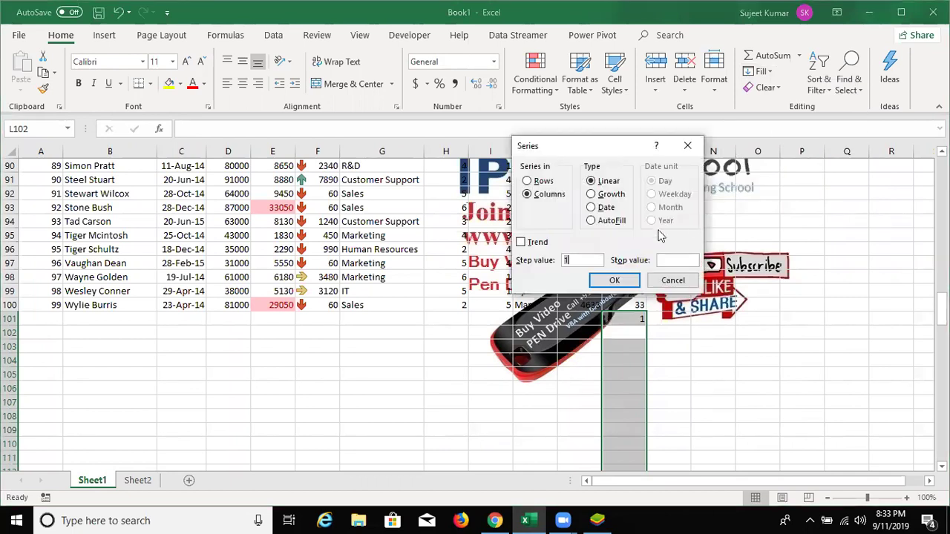
pyautogui.write('33')
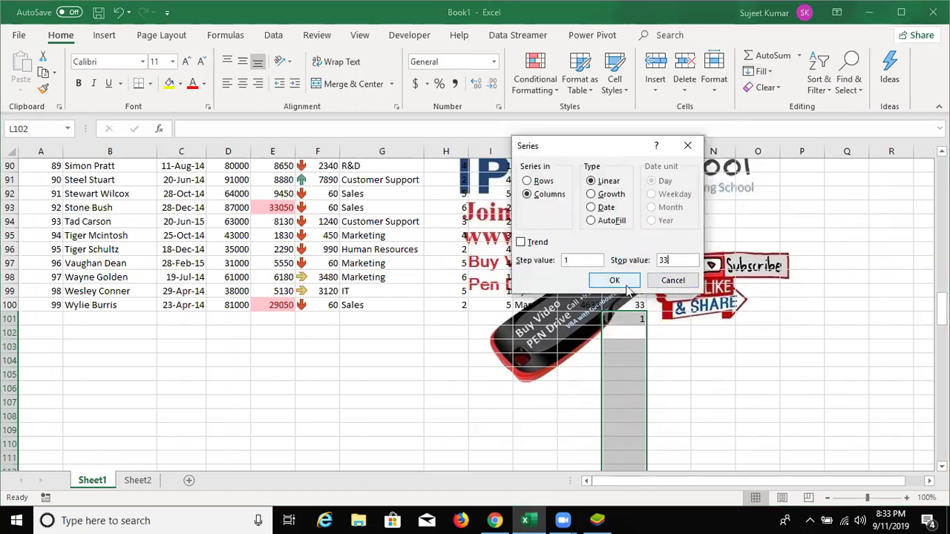
pyautogui.click(627, 286)
# - Select the whole range A1:L133, including the new series
pyautogui.scroll(-6, 644, 454)
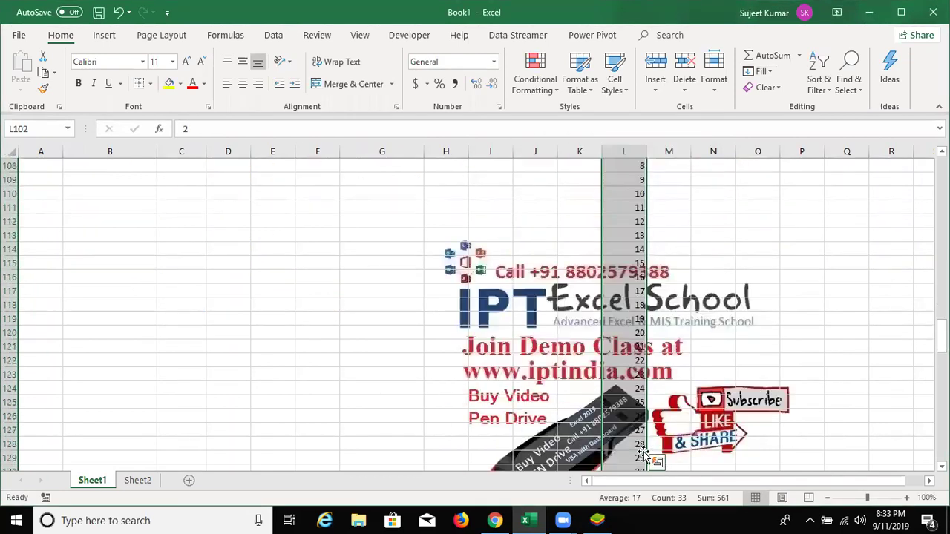
pyautogui.hotkey('ctrl', 'Down')
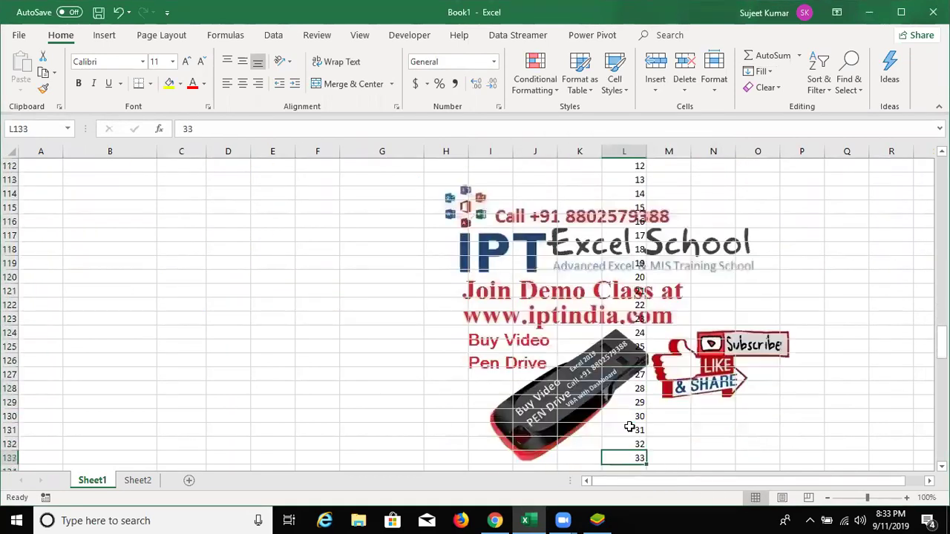
pyautogui.hotkey('ctrl', 'shift', 'Left')
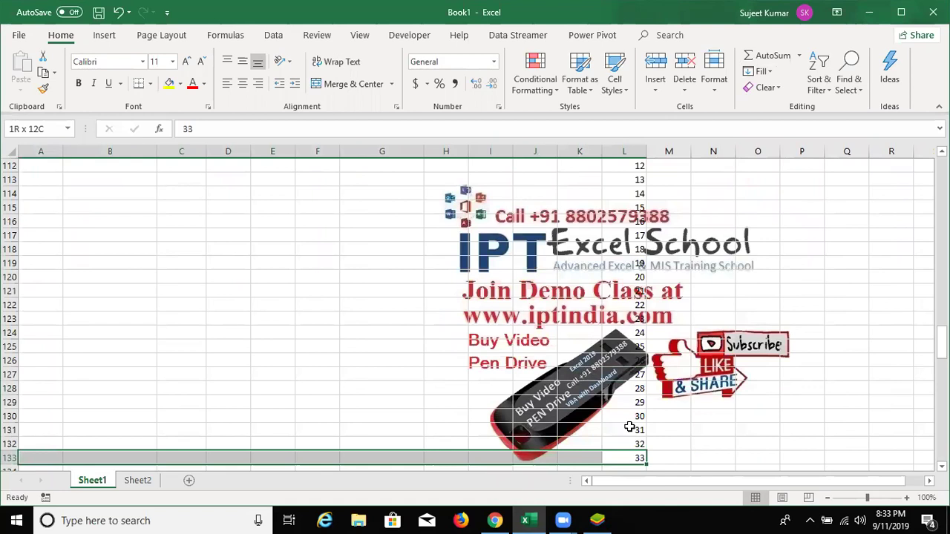
pyautogui.hotkey('ctrl', 'shift', 'Up')
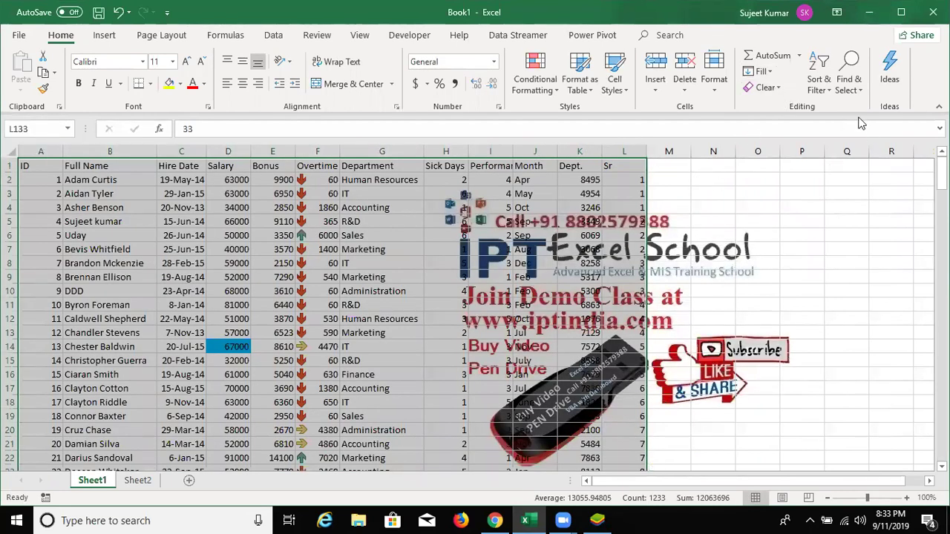
# - Custom Sort the selected range by the Sr column, Smallest to Largest
pyautogui.click(817, 86)
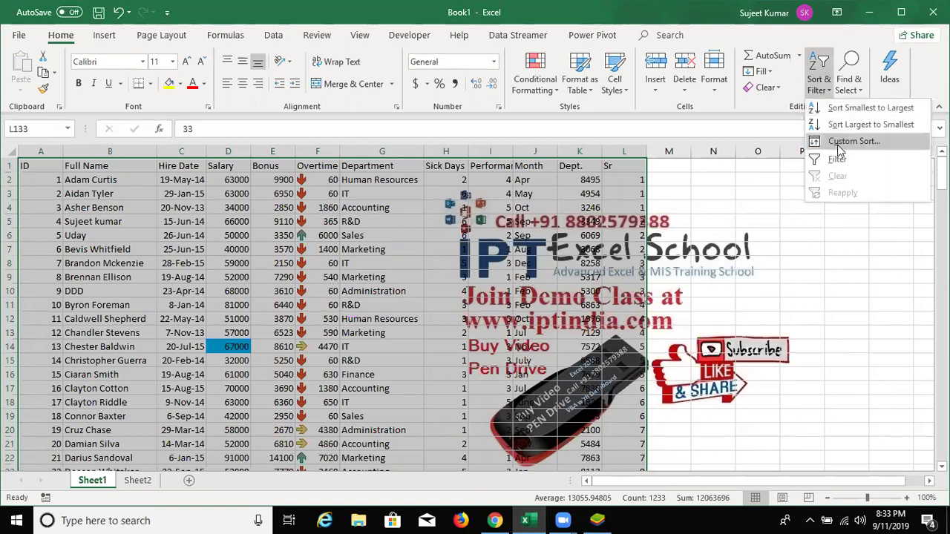
pyautogui.click(845, 142)
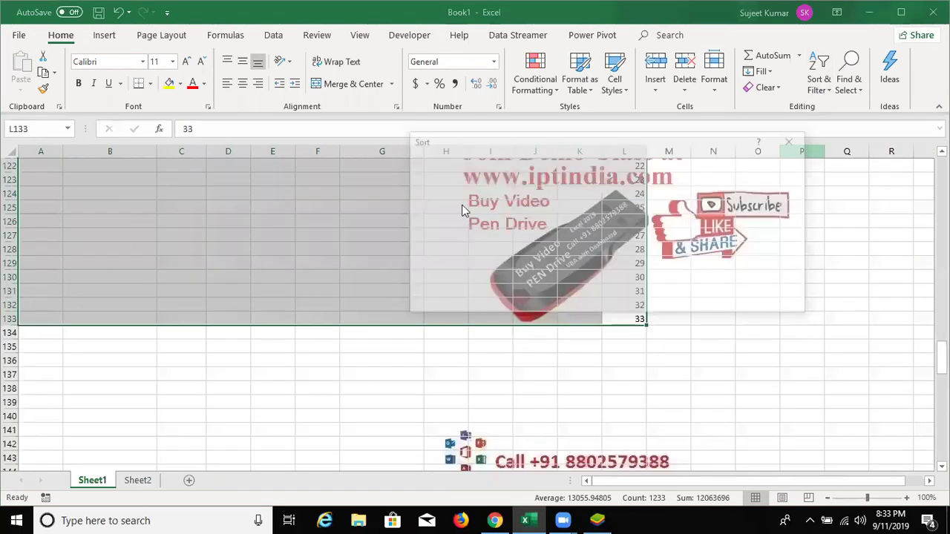
pyautogui.hotkey('alt', 'Down')
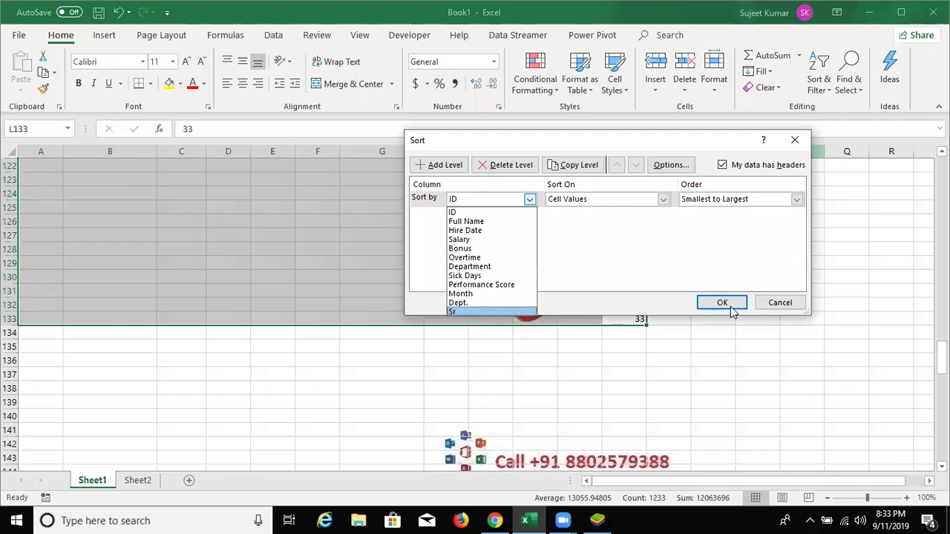
pyautogui.click(730, 304)
pyautogui.click(727, 302)
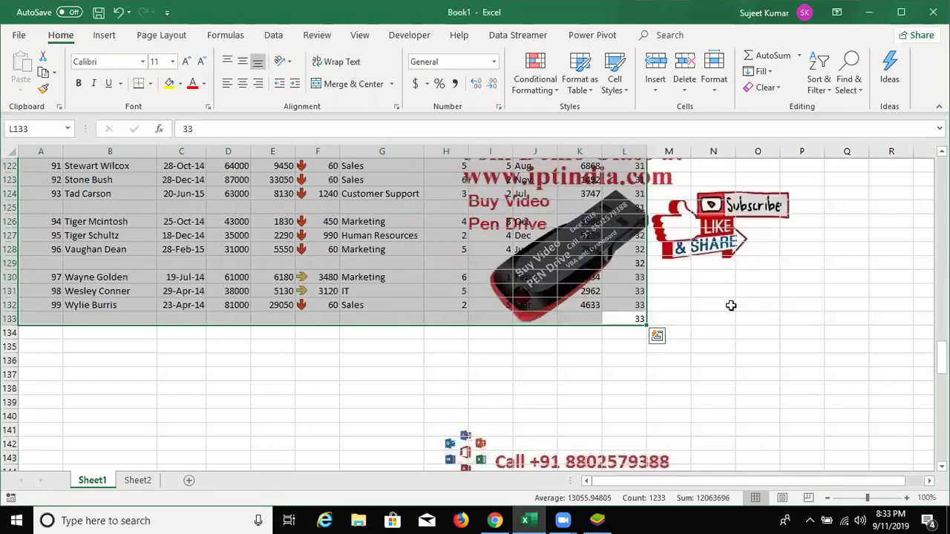
pyautogui.scroll(12, 730, 305)
pyautogui.scroll(15, 731, 305)
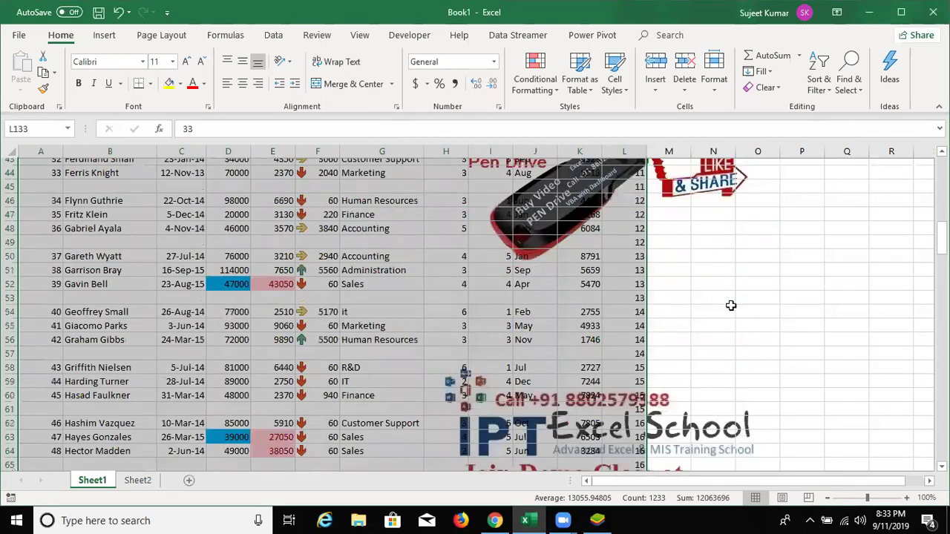
pyautogui.scroll(14, 731, 305)
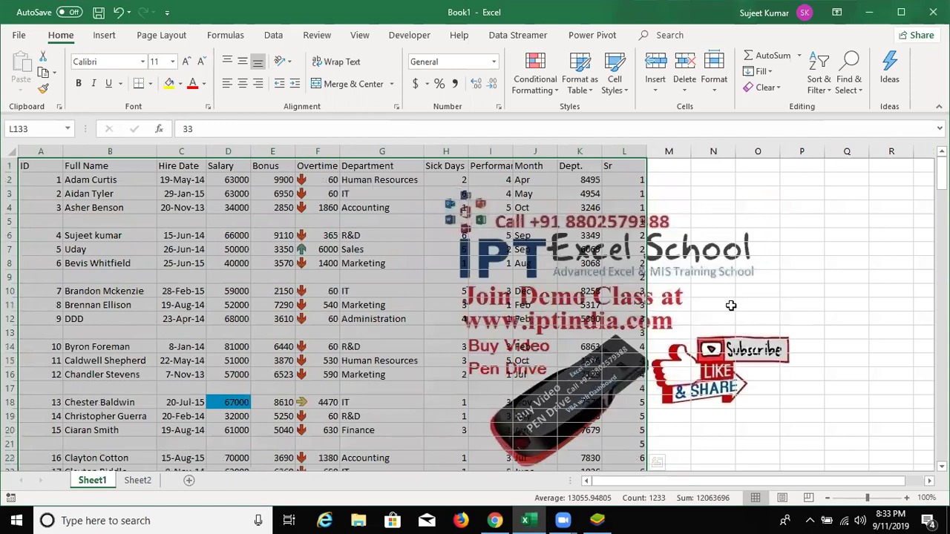